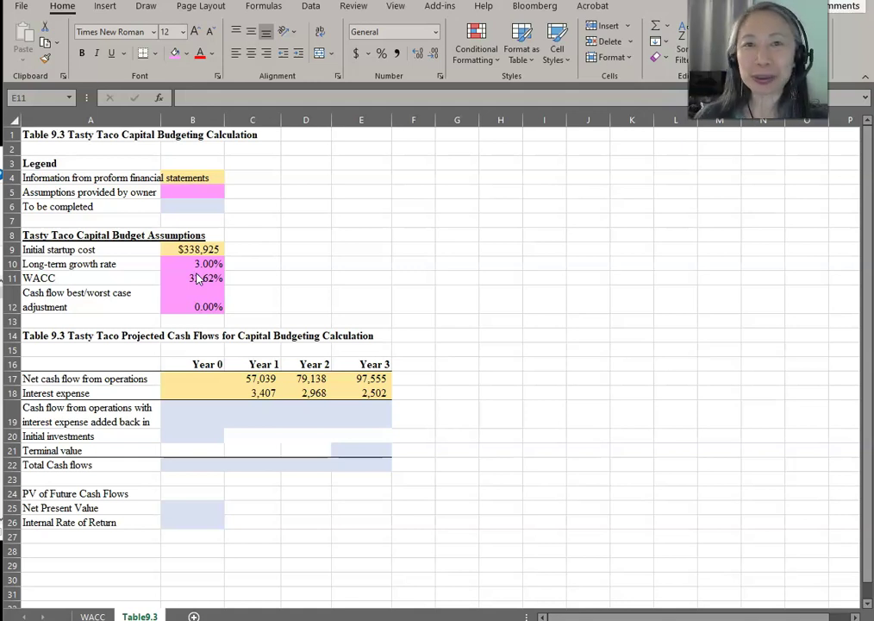
click(197, 277)
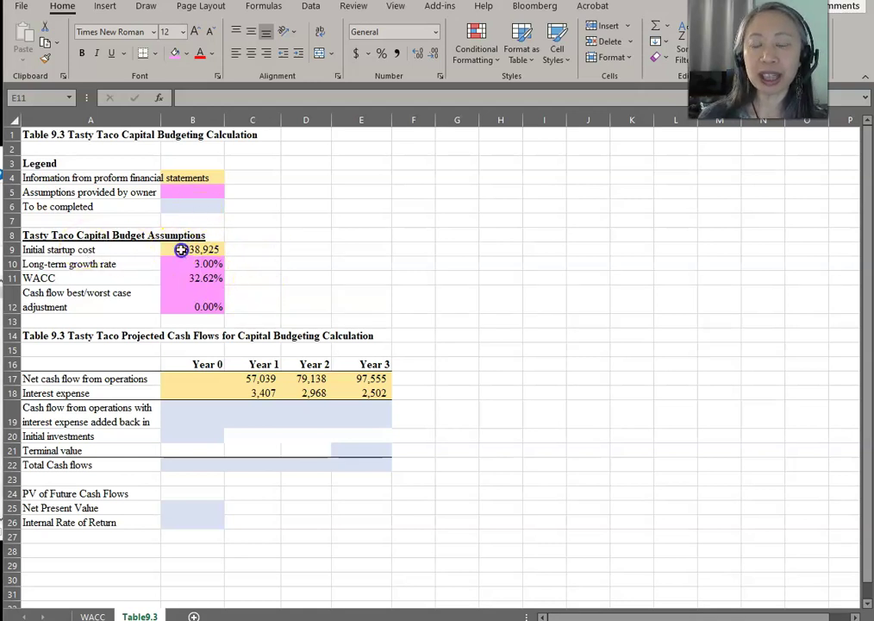
click(183, 252)
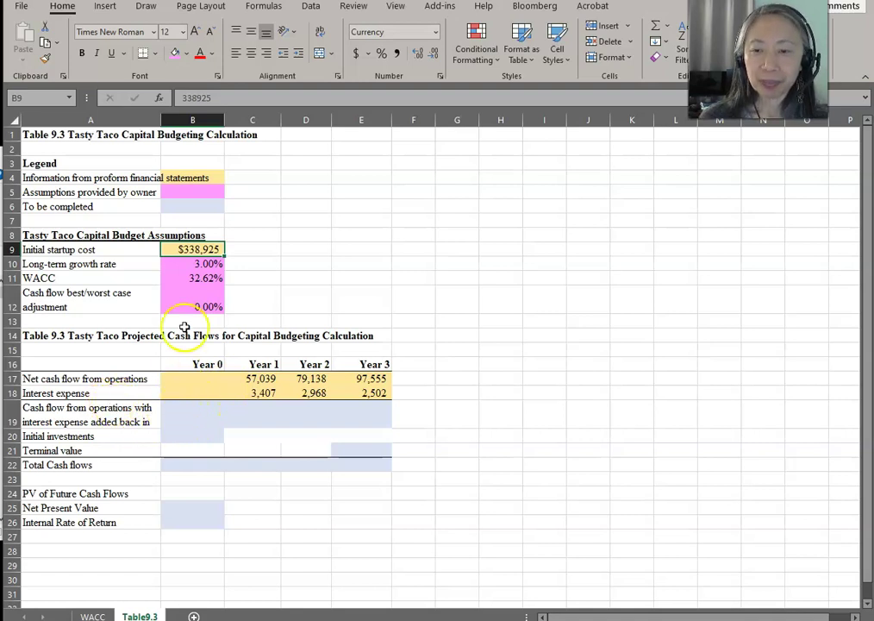
click(167, 262)
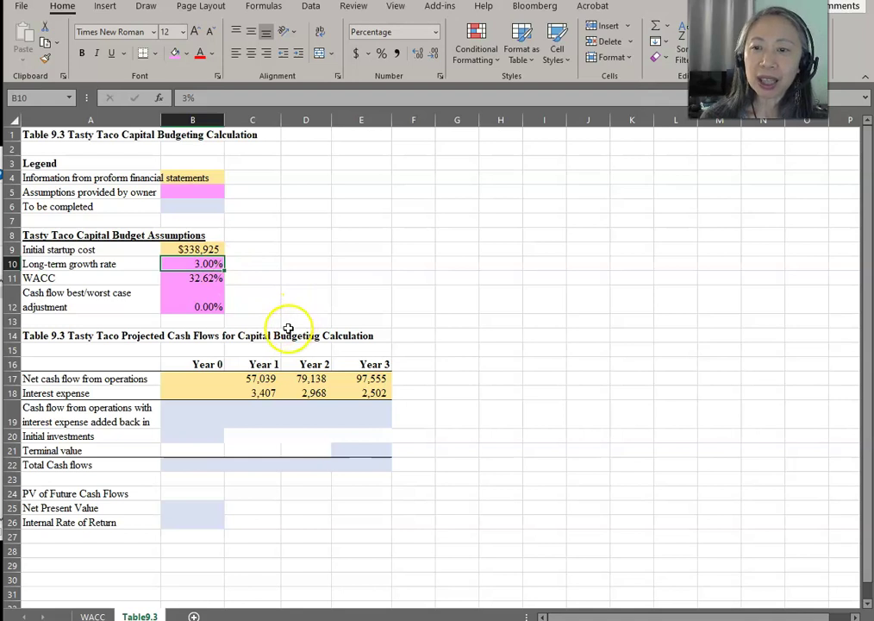
click(209, 298)
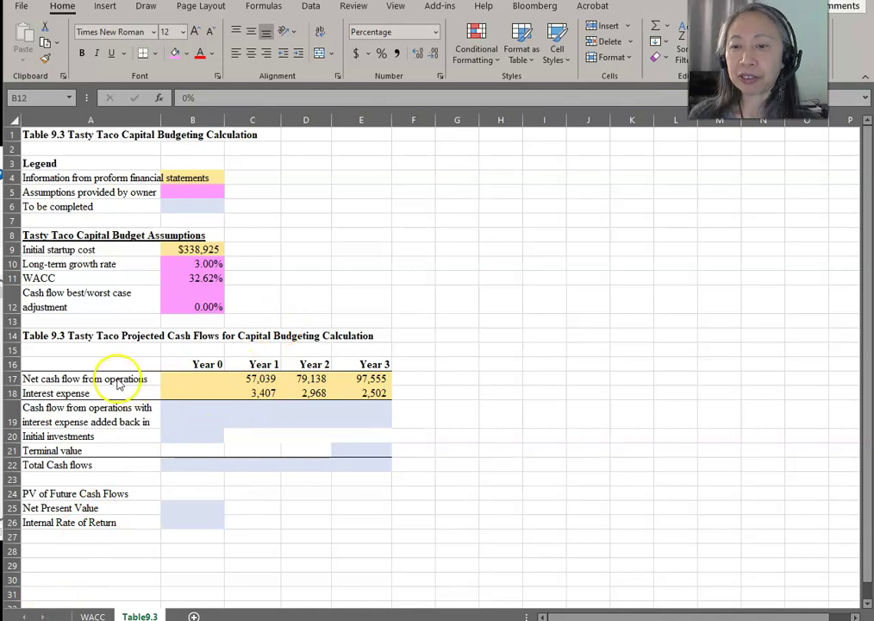
Begin the Year 0 cash flow formula in B19 with net cash flow plus interest expense in parentheses, =(B17+B18).
click(176, 410)
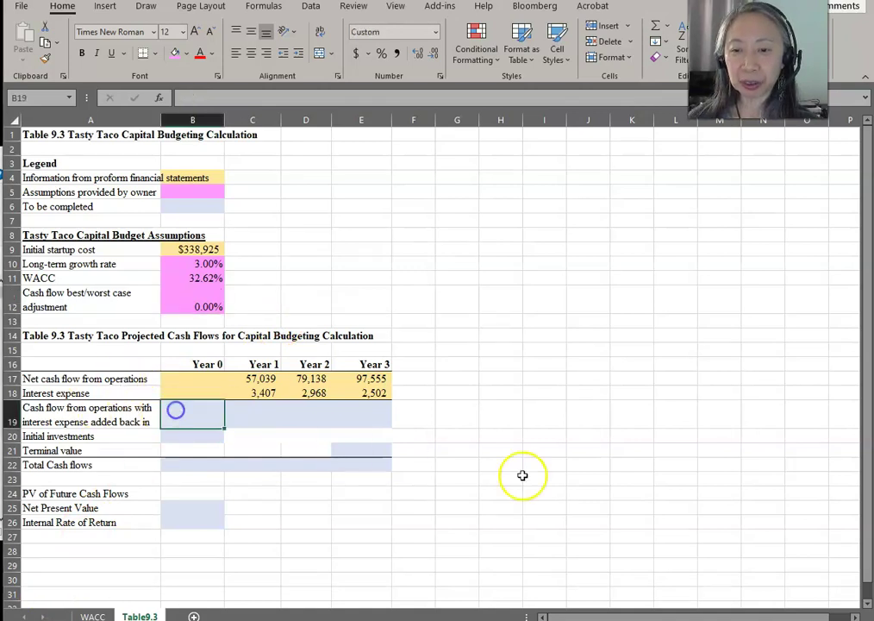
text(=)
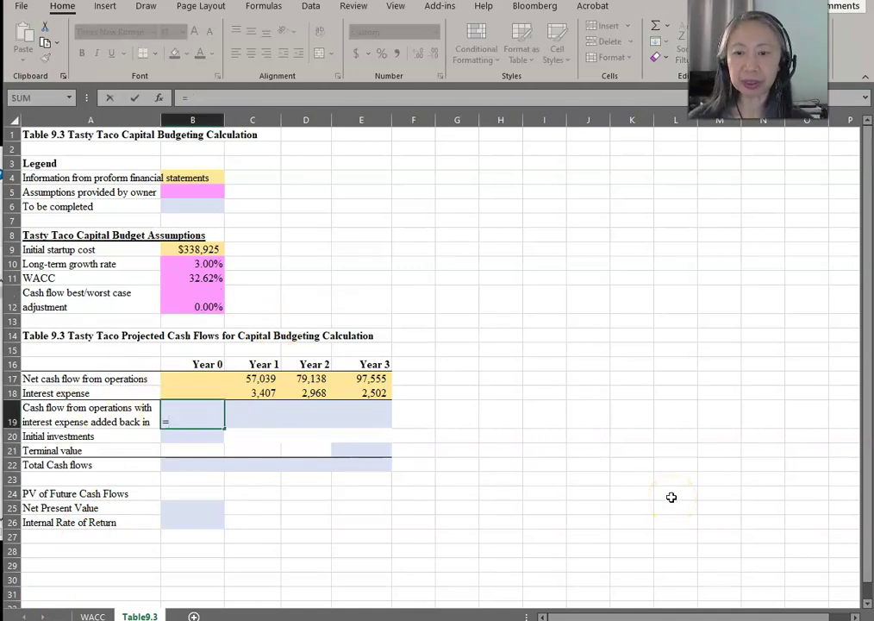
key(Up)
key(Up)
text(+)
key(Up)
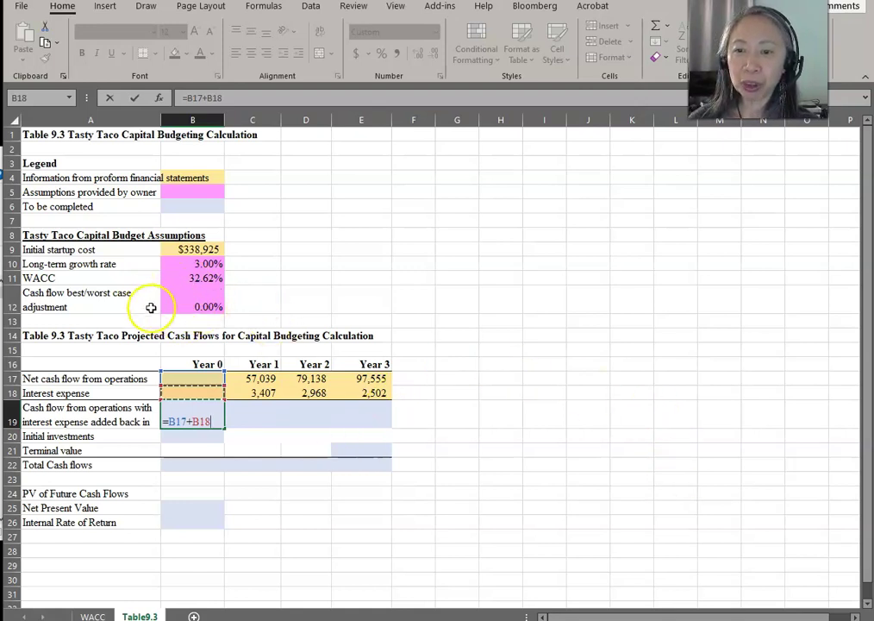
click(184, 97)
text(()
key(End)
text())
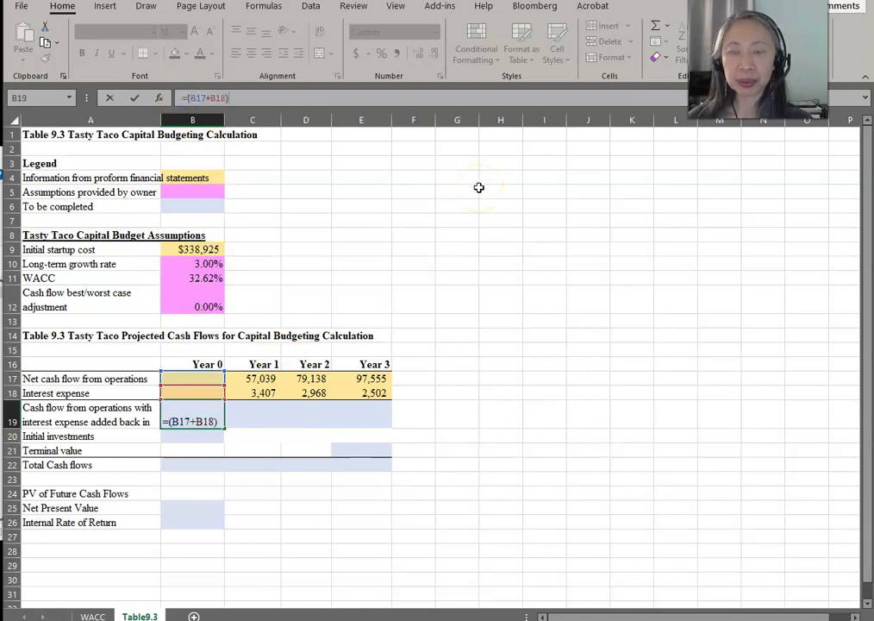
Multiply the B19 sum by one plus the best/worst case adjustment, using the absolute reference $B$12: *(1+$B$12).
text(*(1+)
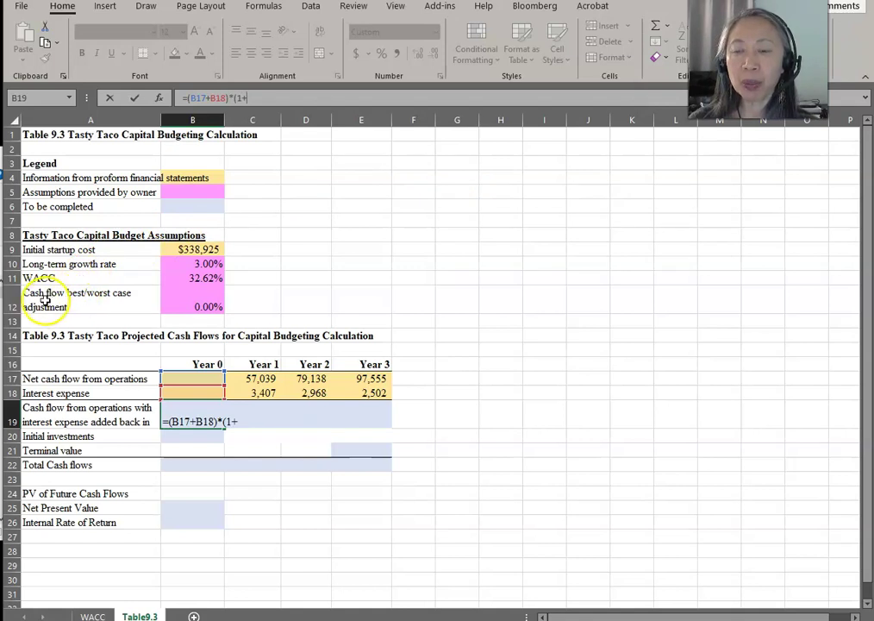
click(198, 302)
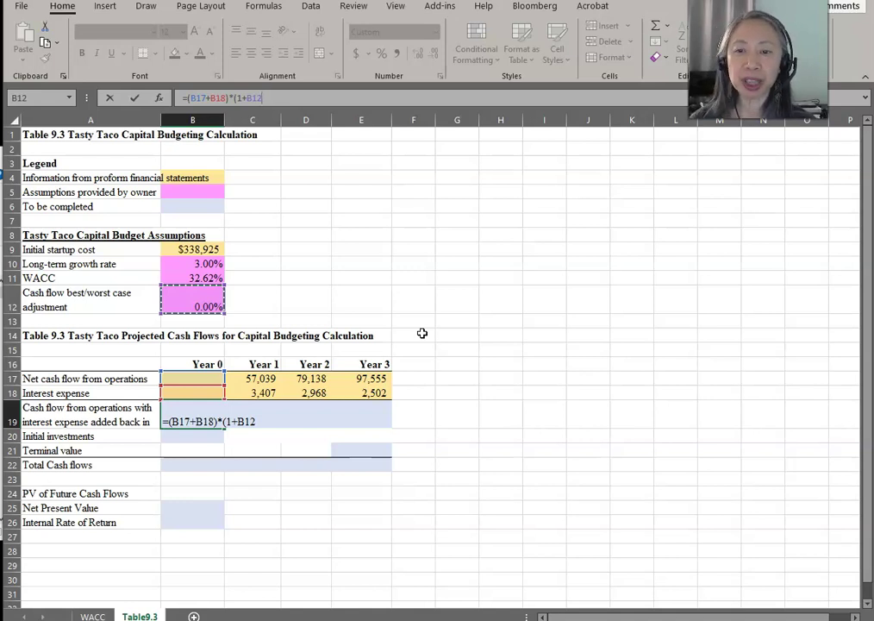
text())
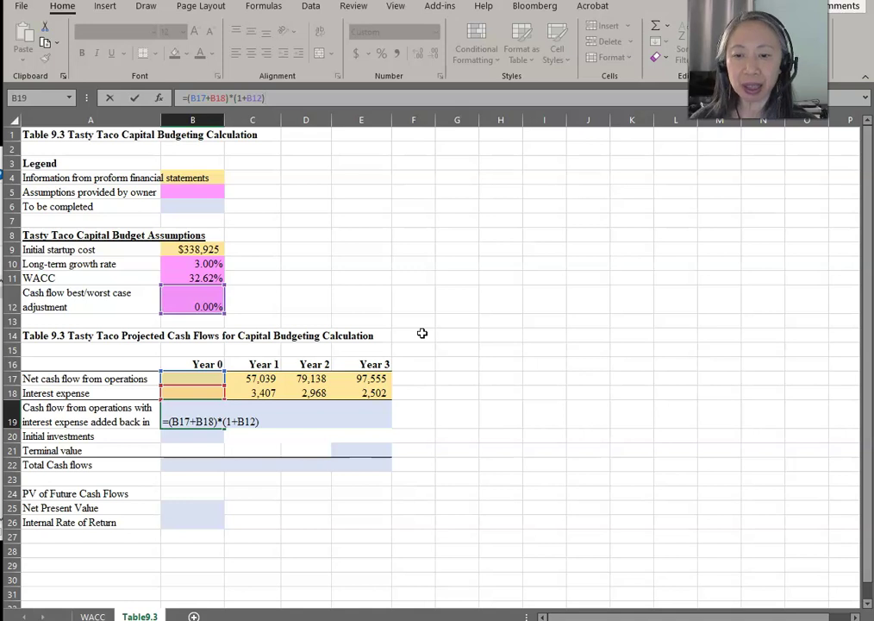
click(249, 420)
key(F4)
key(Return)
Copy the B19 cash flow formula across to Years 1 through 3 in C19:E19.
key(Up)
drag(224, 427, 381, 441)
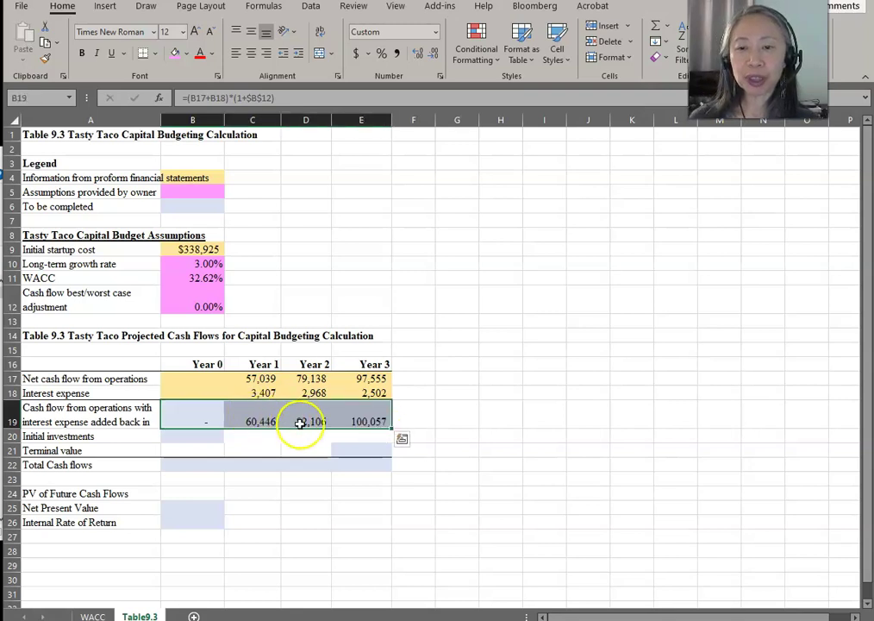
click(386, 266)
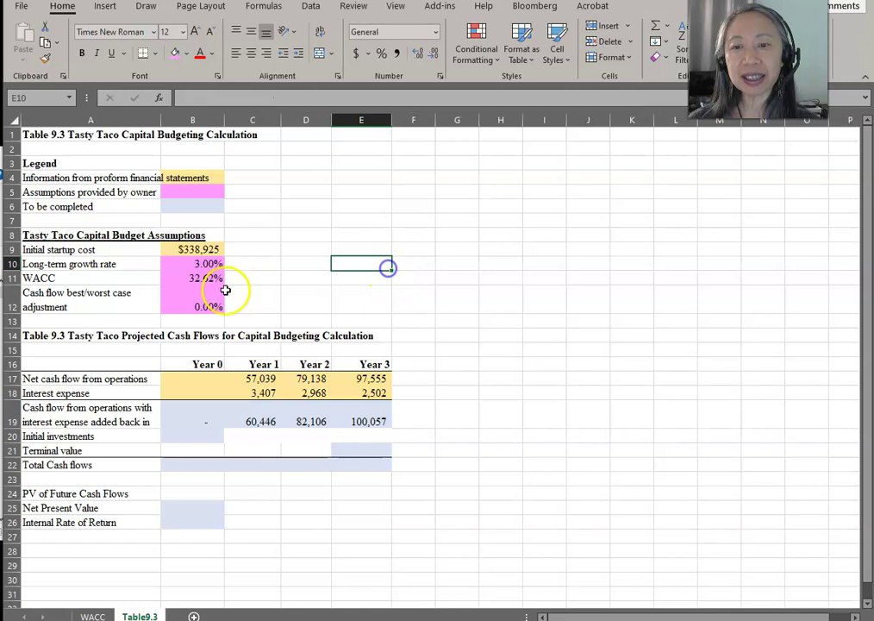
Set the cash flow best/worst case adjustment in B12 to 10%.
click(207, 307)
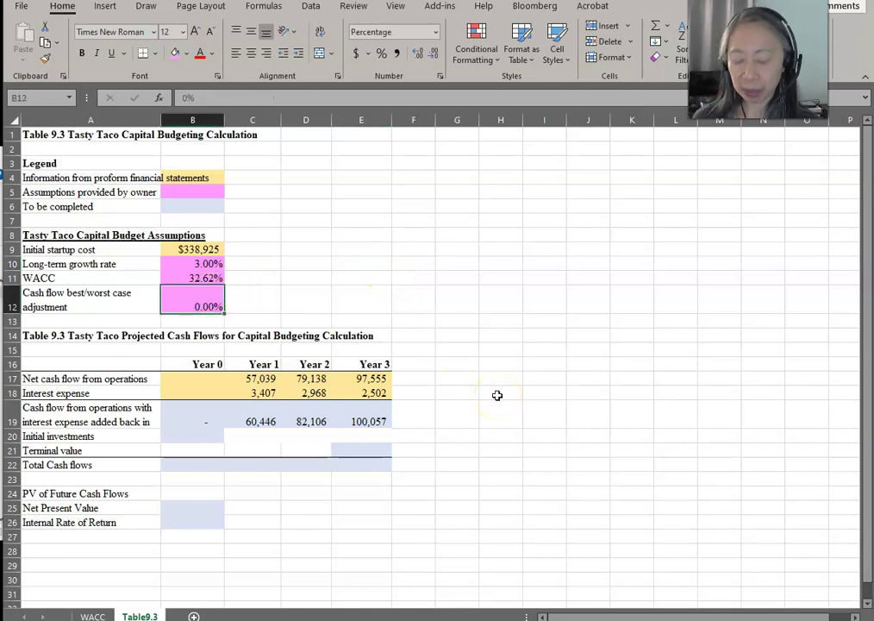
key(BackSpace)
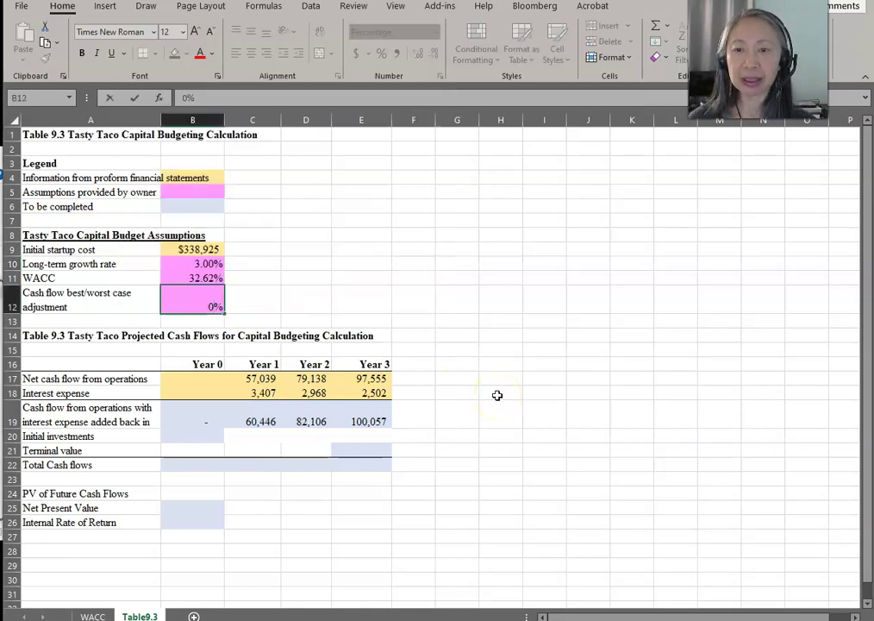
text(10)
key(Return)
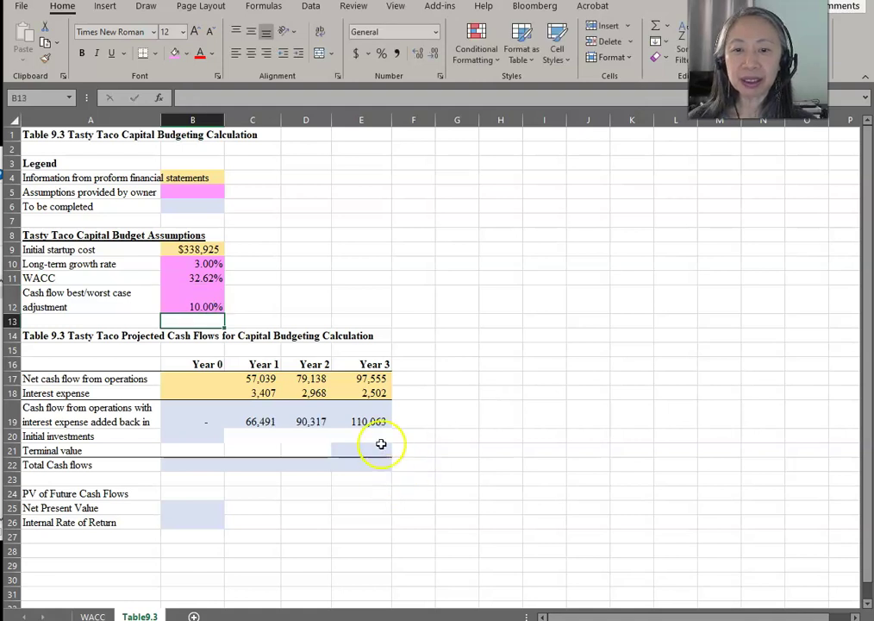
Test a -10% cash flow best/worst case adjustment in B12 and reset it to 0%.
click(205, 304)
text(-10)
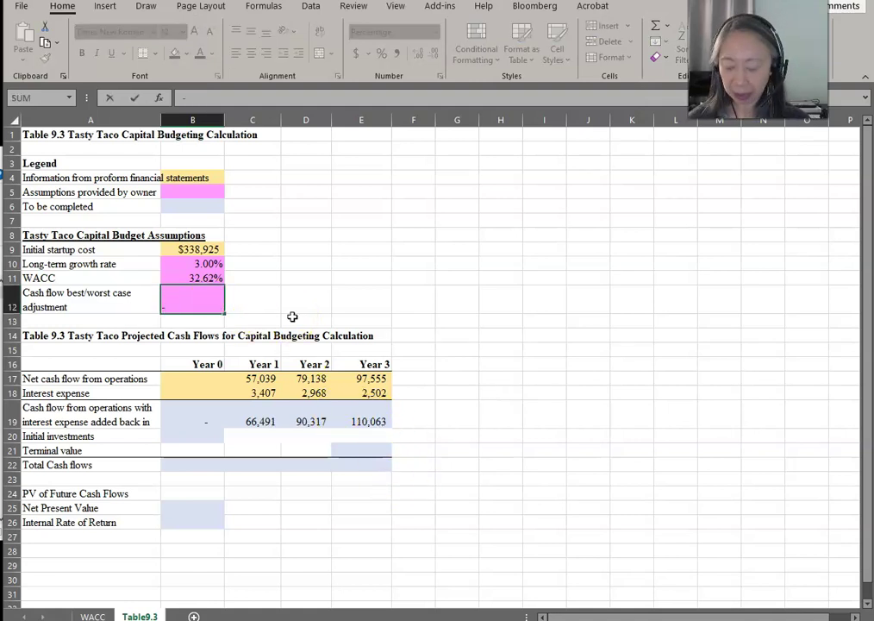
key(Return)
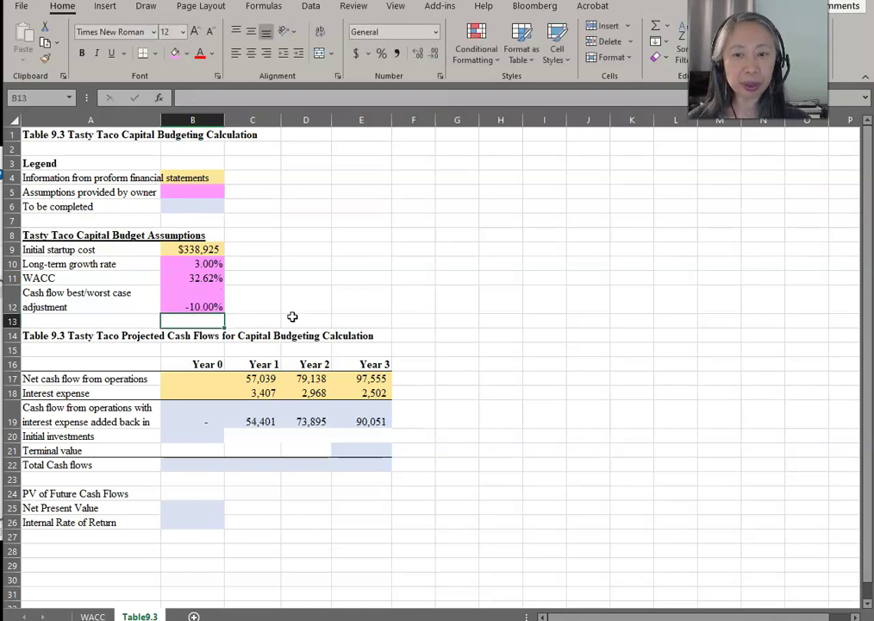
key(Up)
text(0)
key(Return)
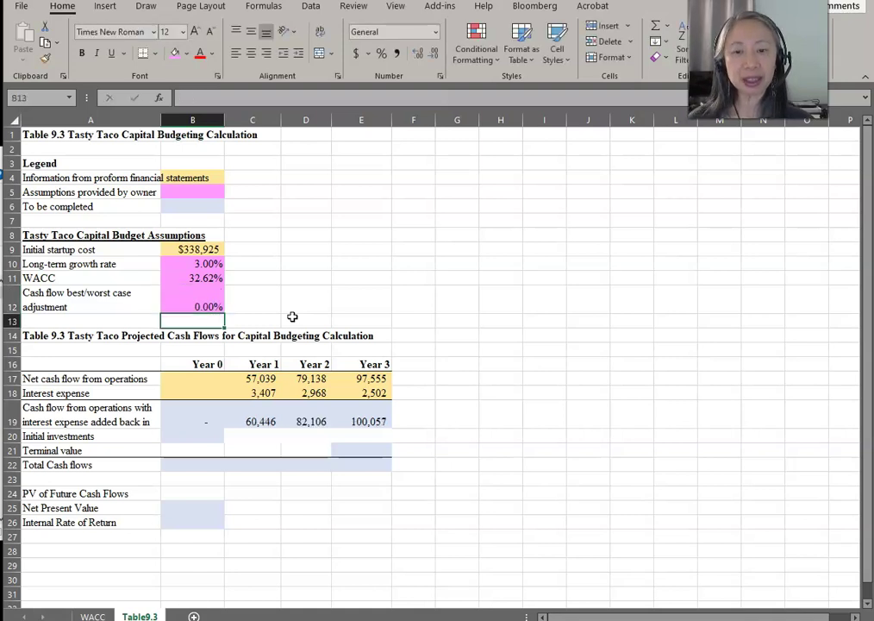
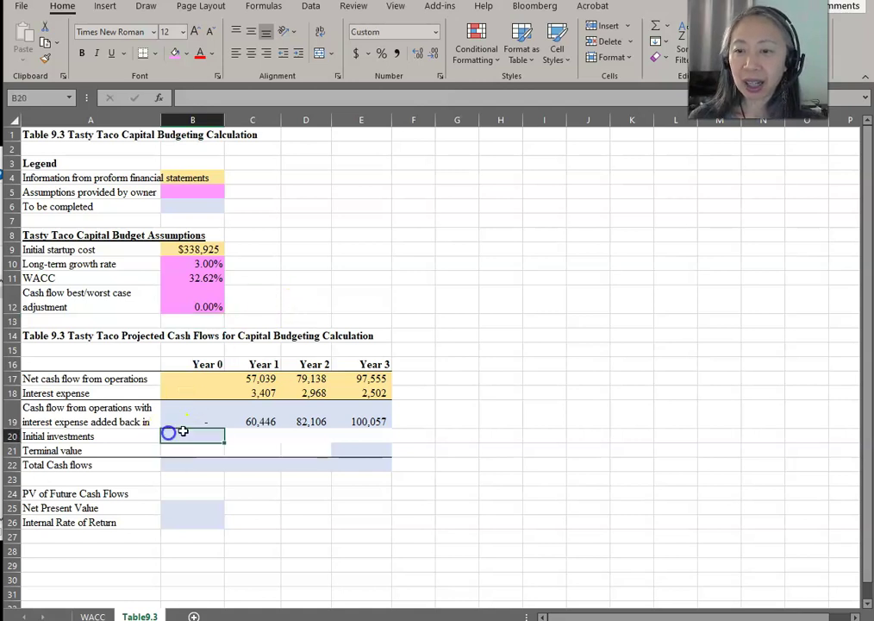
Enter the Year 0 initial investment in B20 as the negative of the startup cost in B9.
text(=)
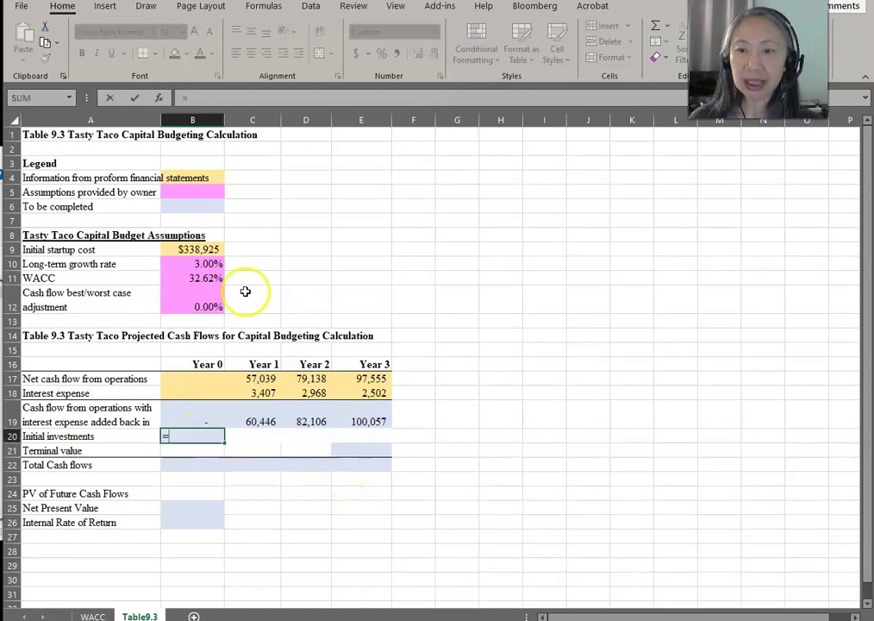
click(196, 249)
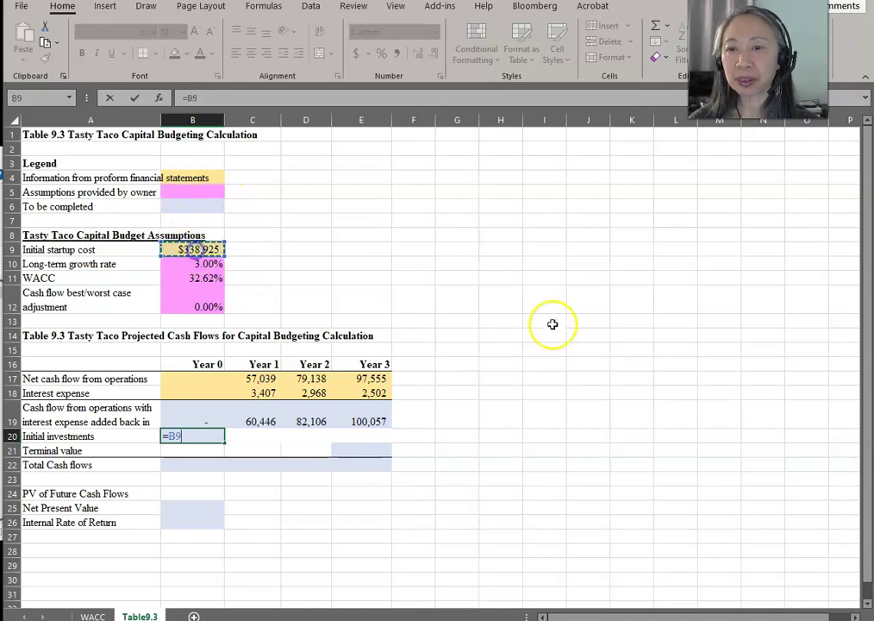
key(Return)
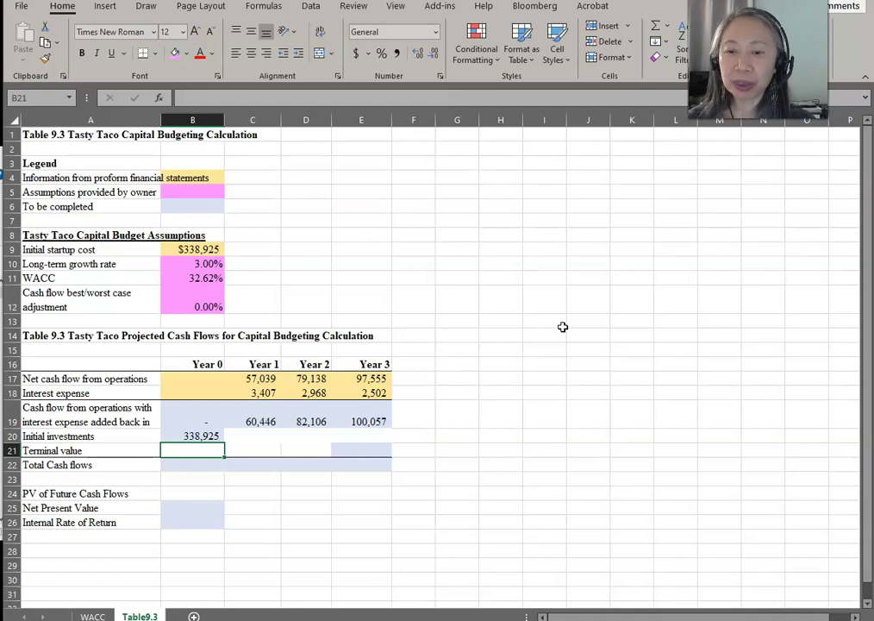
key(Up)
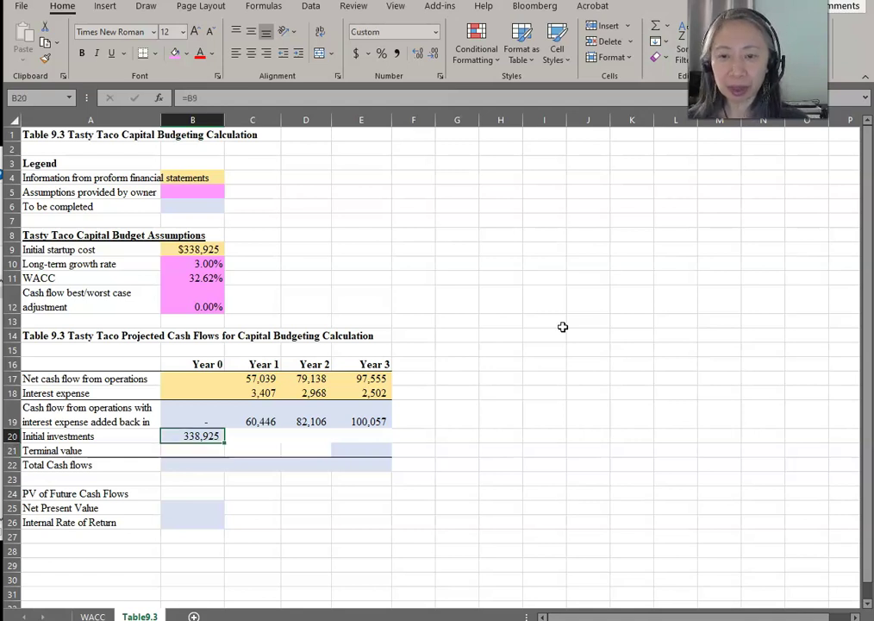
click(189, 95)
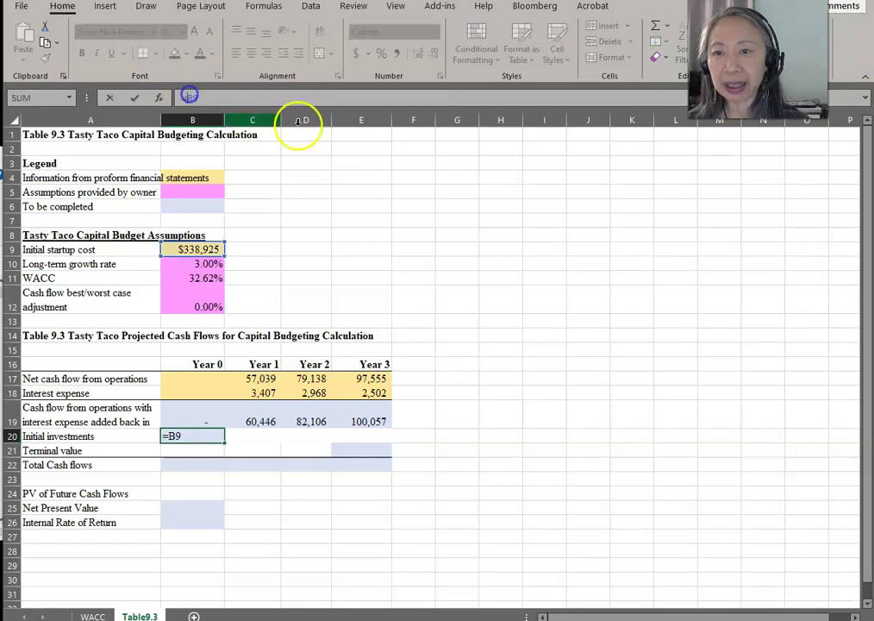
key(Return)
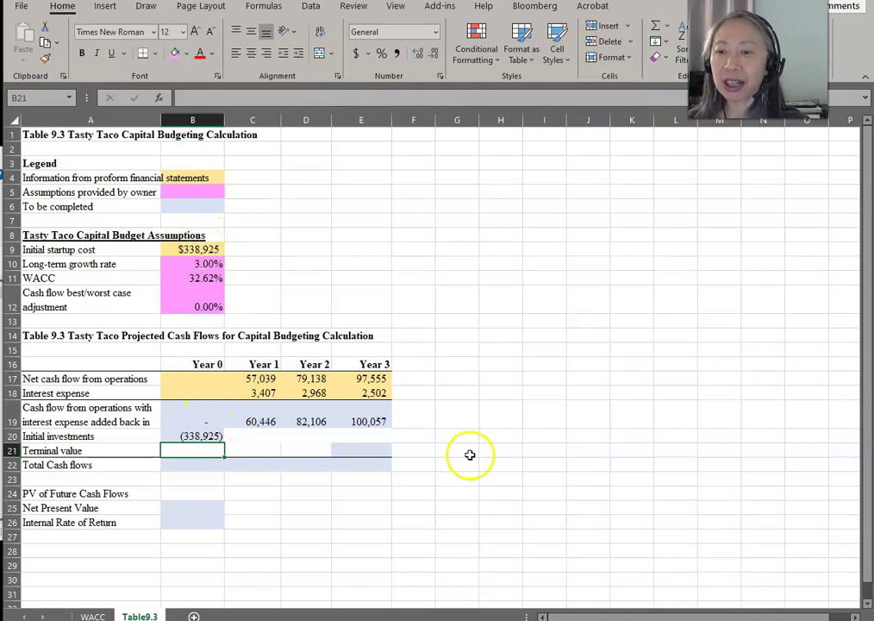
Begin a text note in G21, beside the Terminal value row, with "Note: ".
click(364, 449)
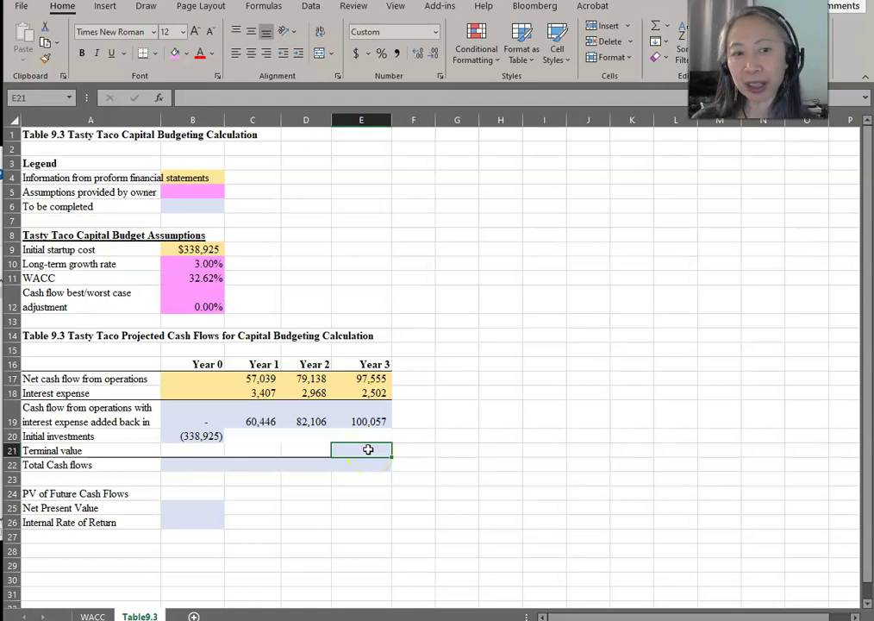
click(454, 447)
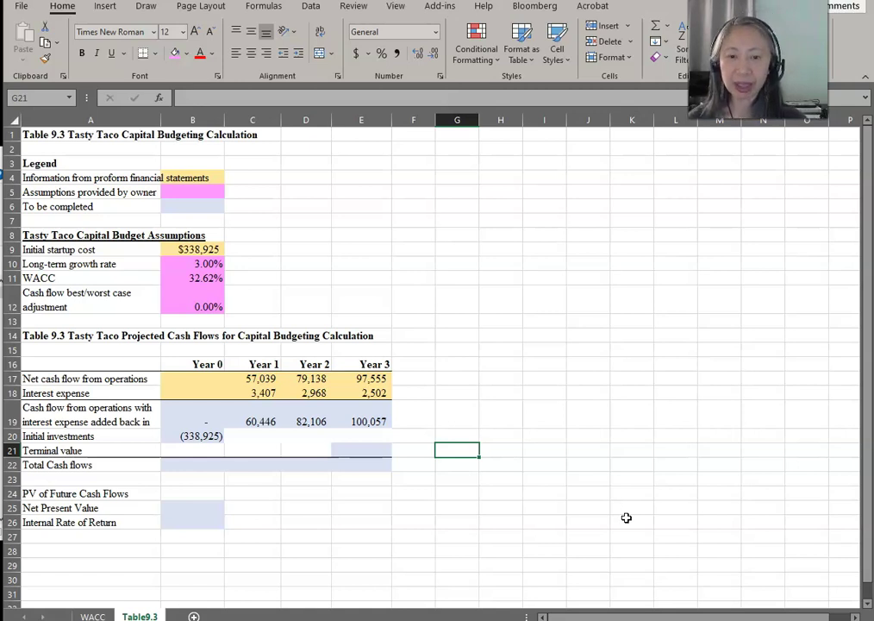
text(Hint)
key(BackSpace)
key(BackSpace)
key(BackSpace)
key(BackSpace)
text(NO)
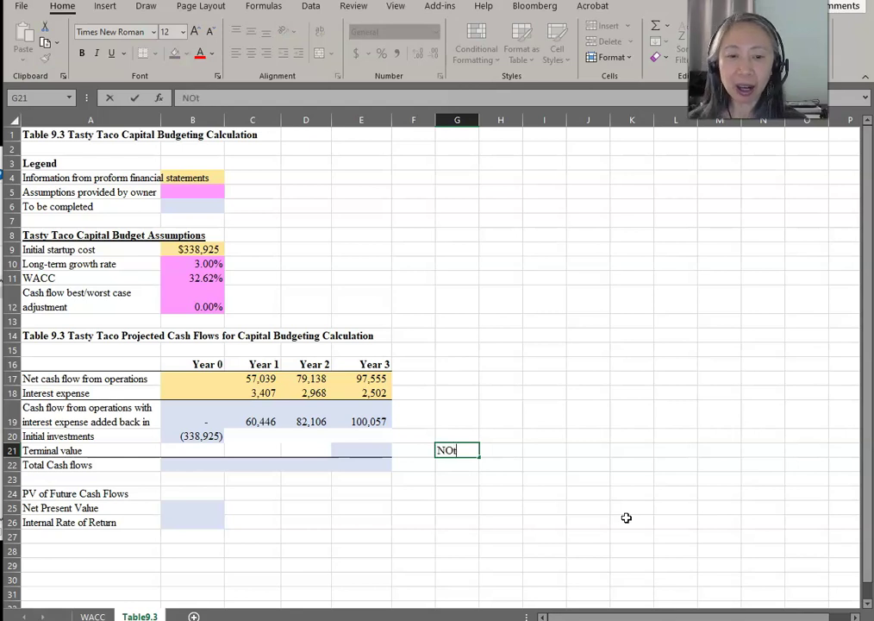
key(BackSpace)
text(ote: )
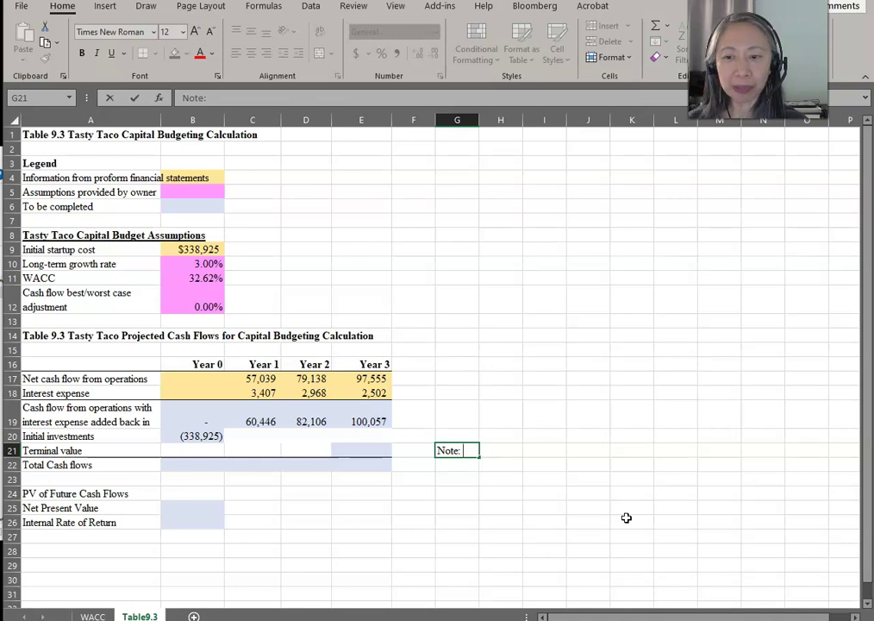
Complete the note in G21 so it reads "Note: TV3 = CF3 * (1+g)/(r-g)".
text(TV)
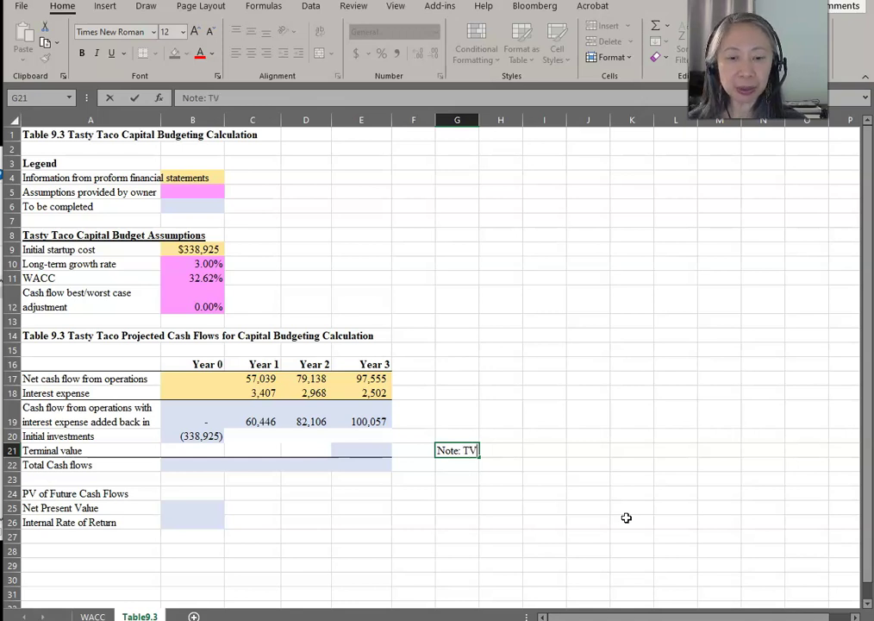
text(3)
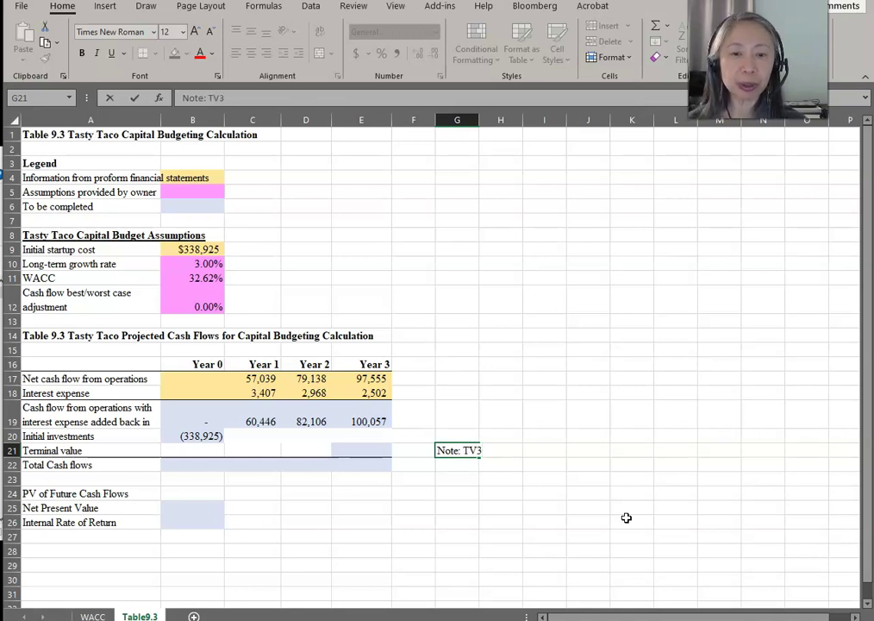
text( = )
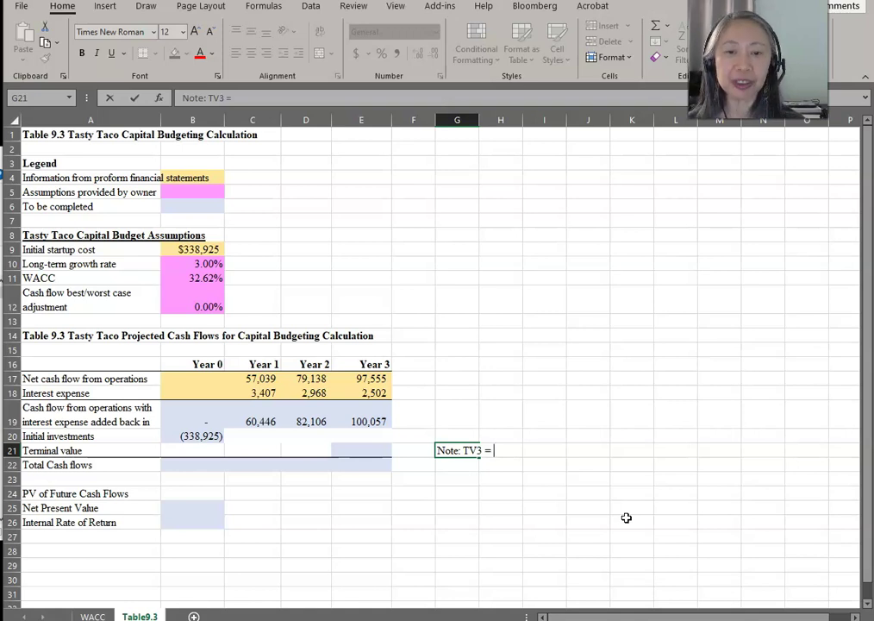
text(CF4)
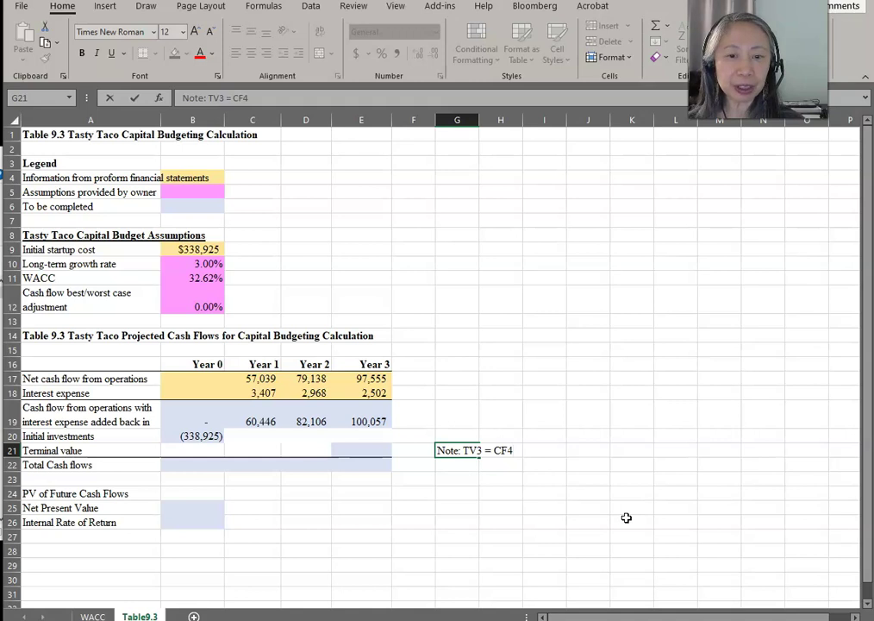
key(BackSpace)
text(3 * (1+g))
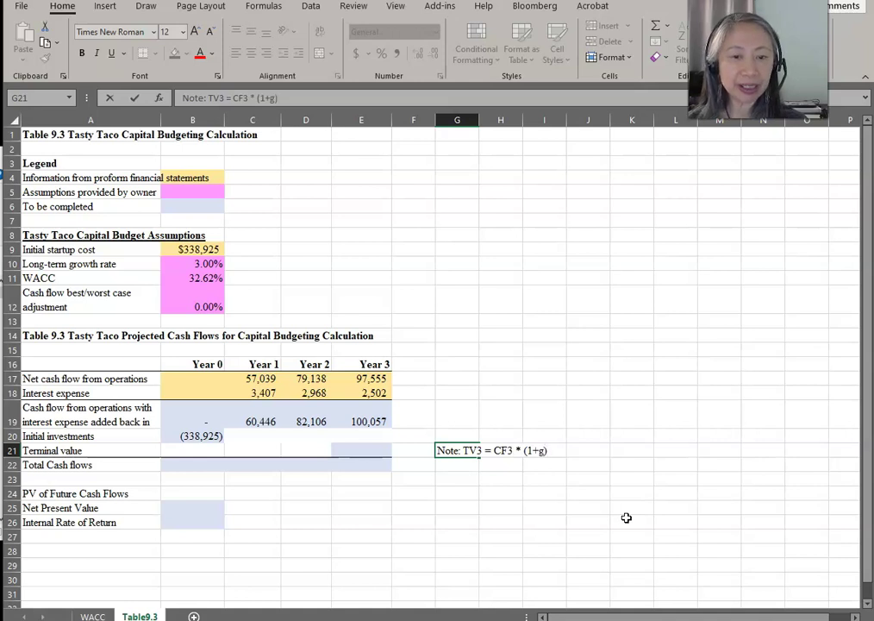
text(/)
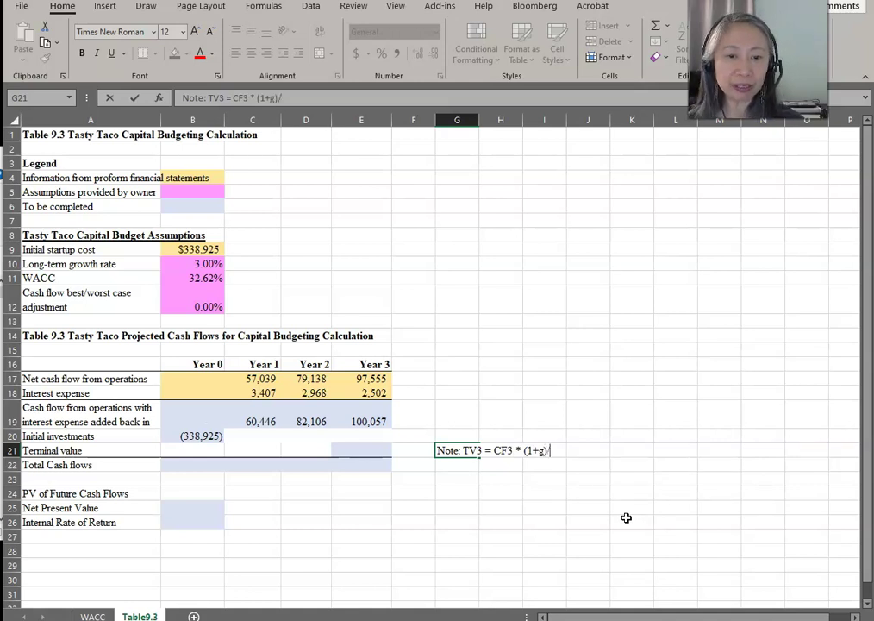
text((r-g))
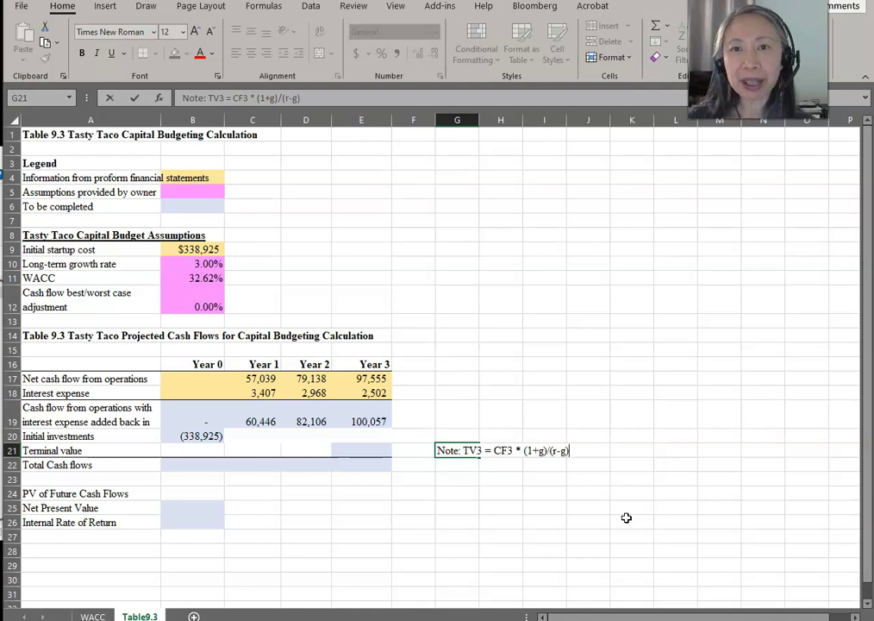
key(Return)
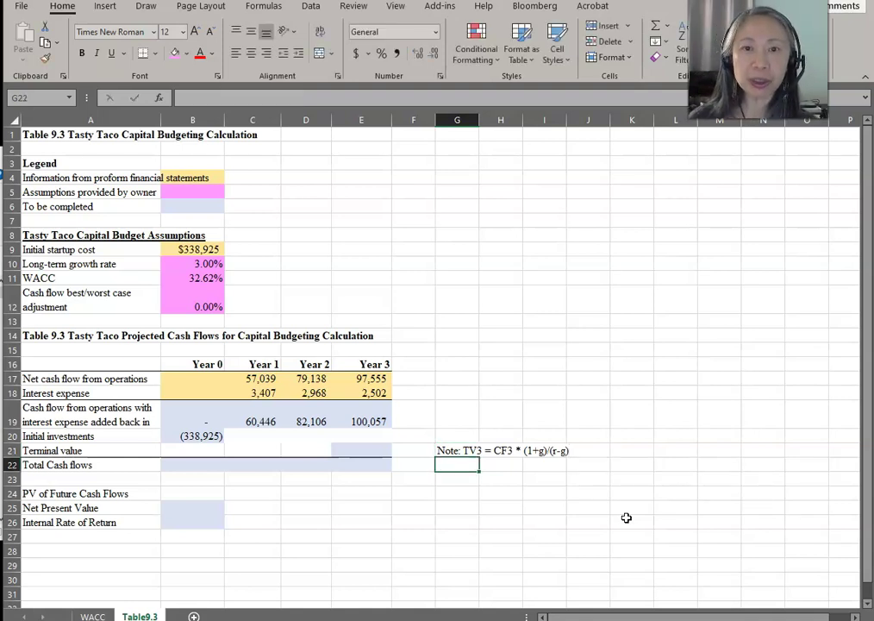
click(452, 449)
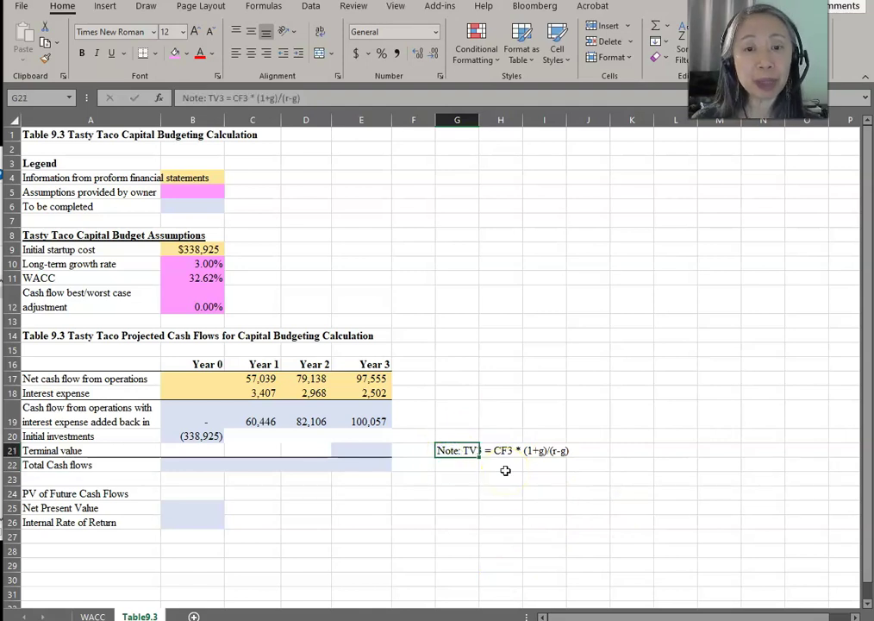
click(447, 477)
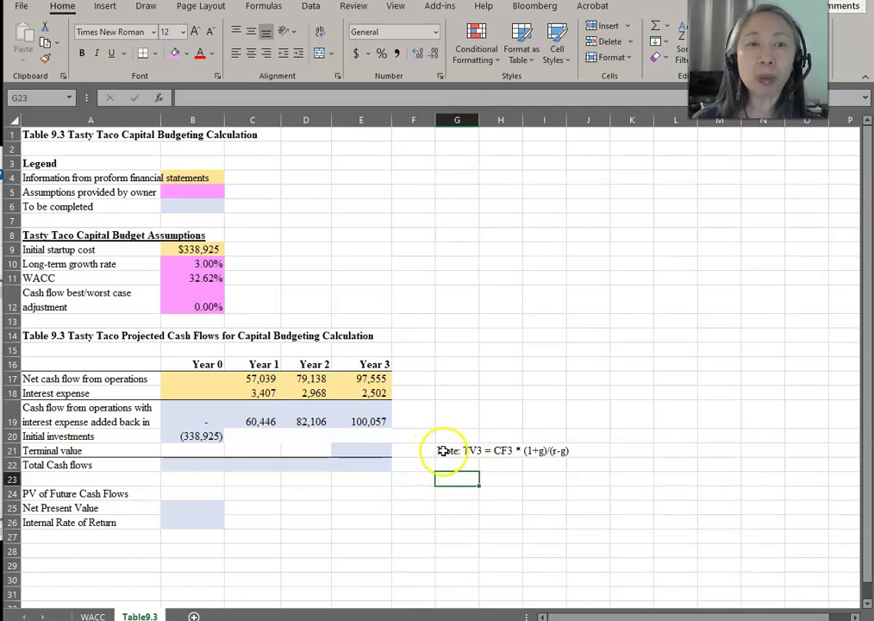
Calculate the Year 3 terminal value in E21 with the formula =E19*(1+B10)/(B11-B10).
click(371, 450)
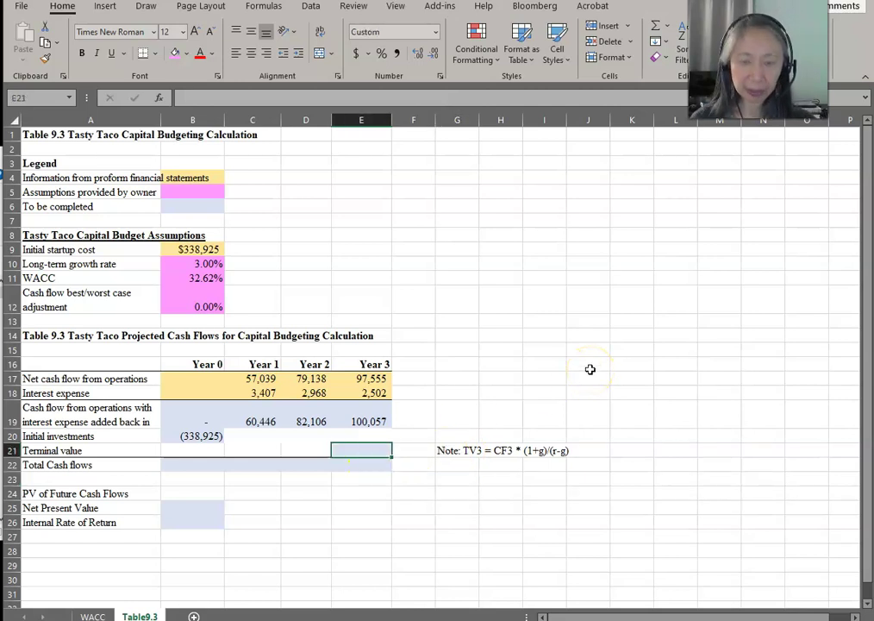
text(=)
click(364, 422)
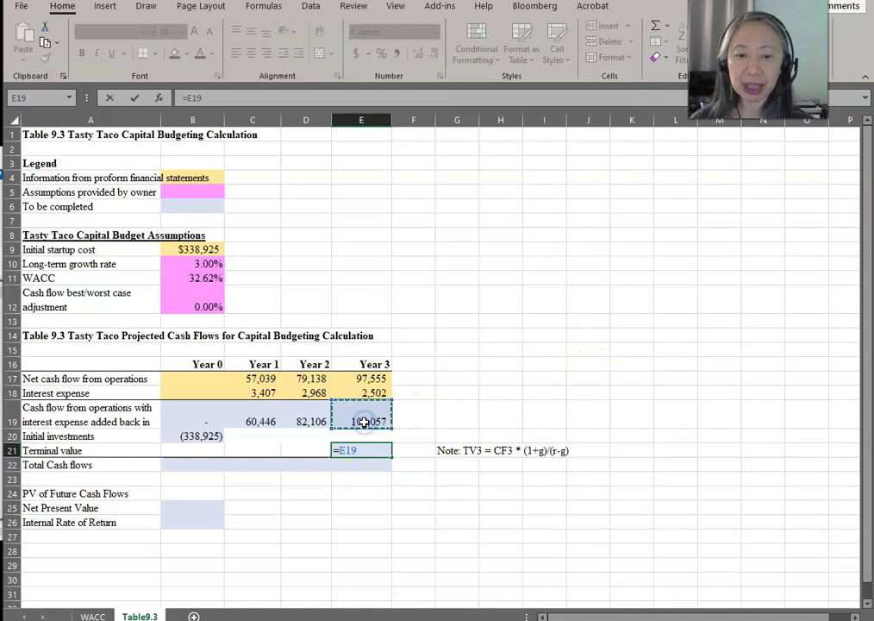
text(*(1+)
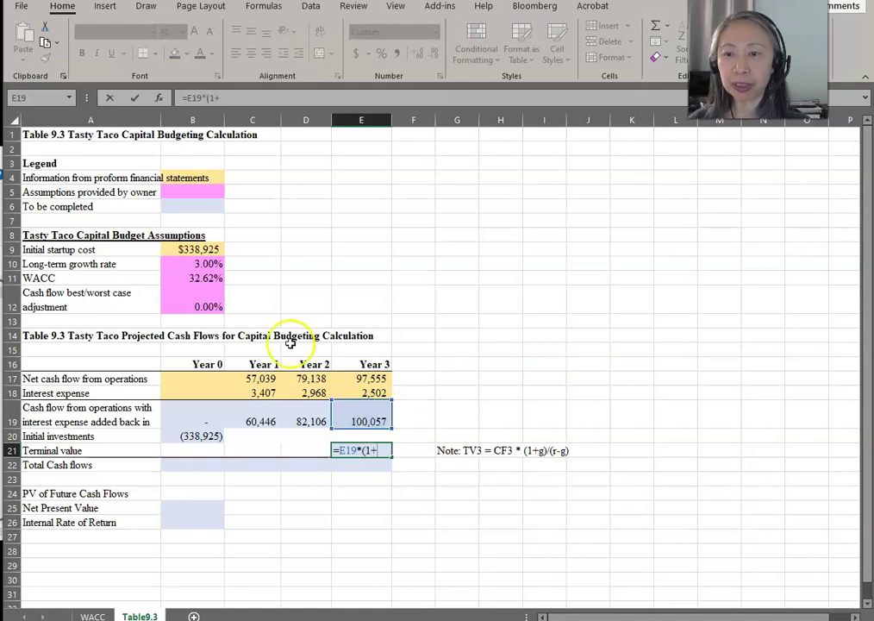
click(201, 264)
text())
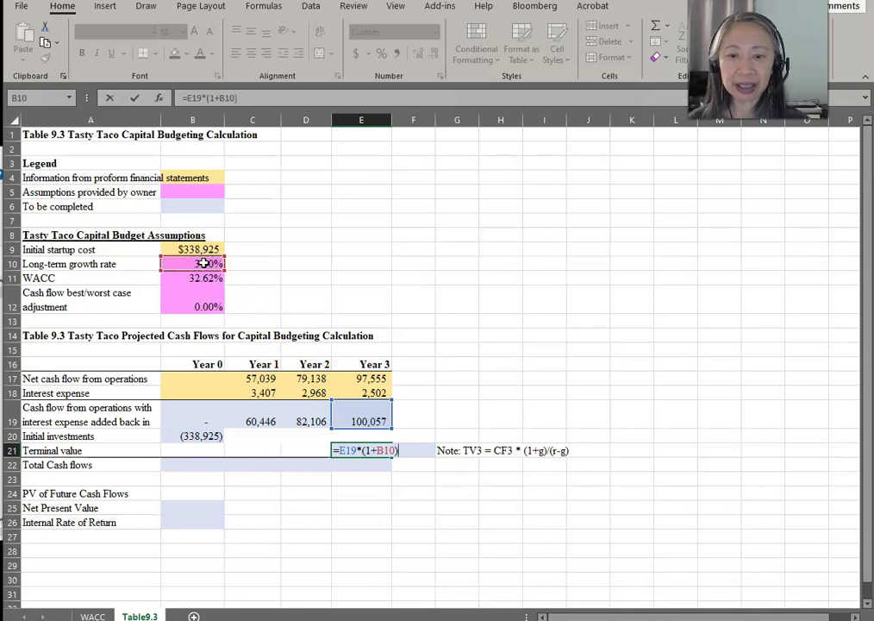
text(/()
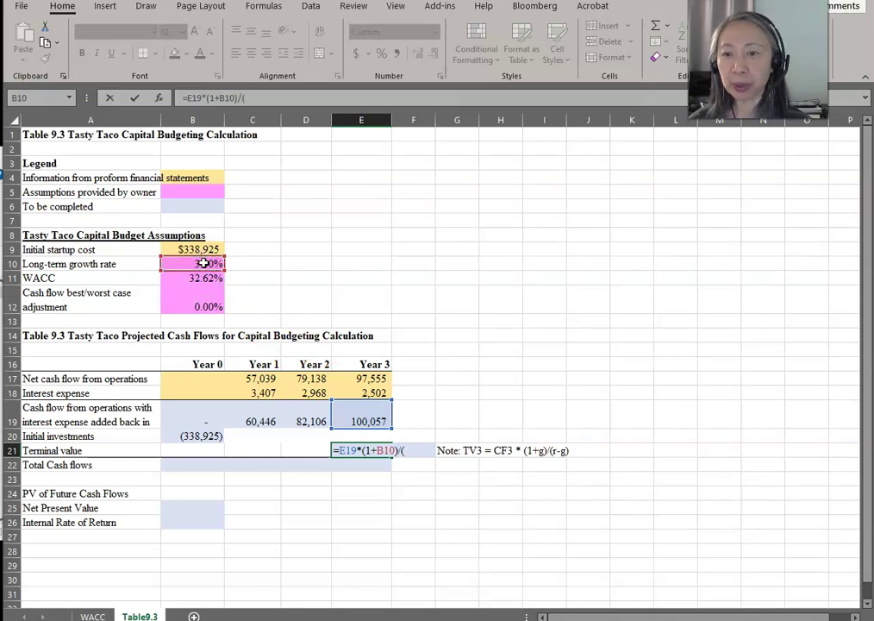
click(193, 279)
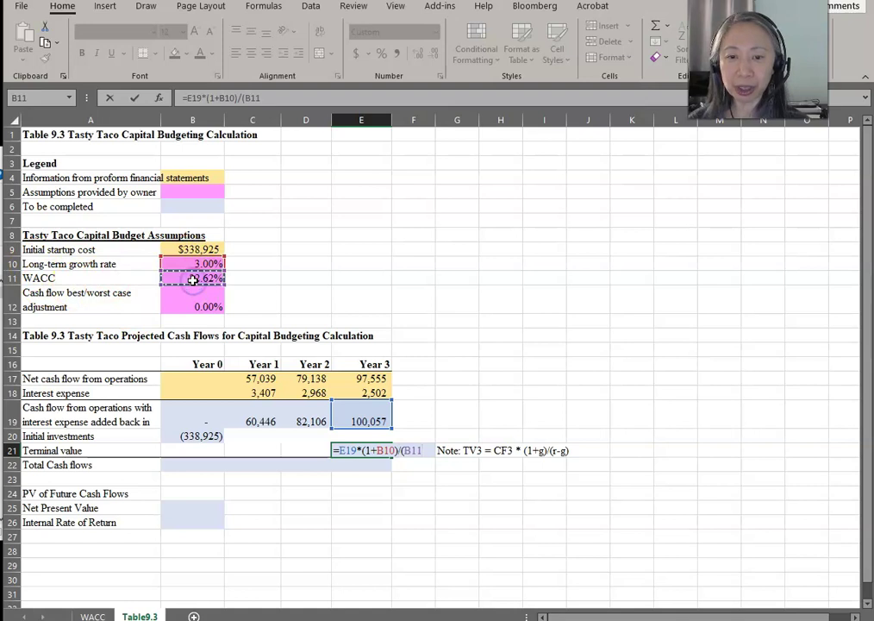
text(-)
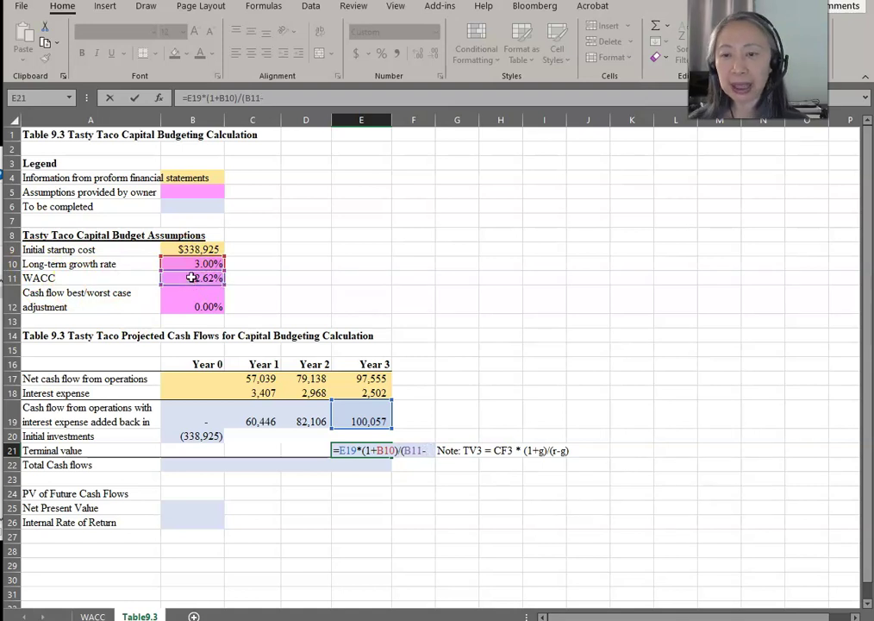
click(198, 264)
text())
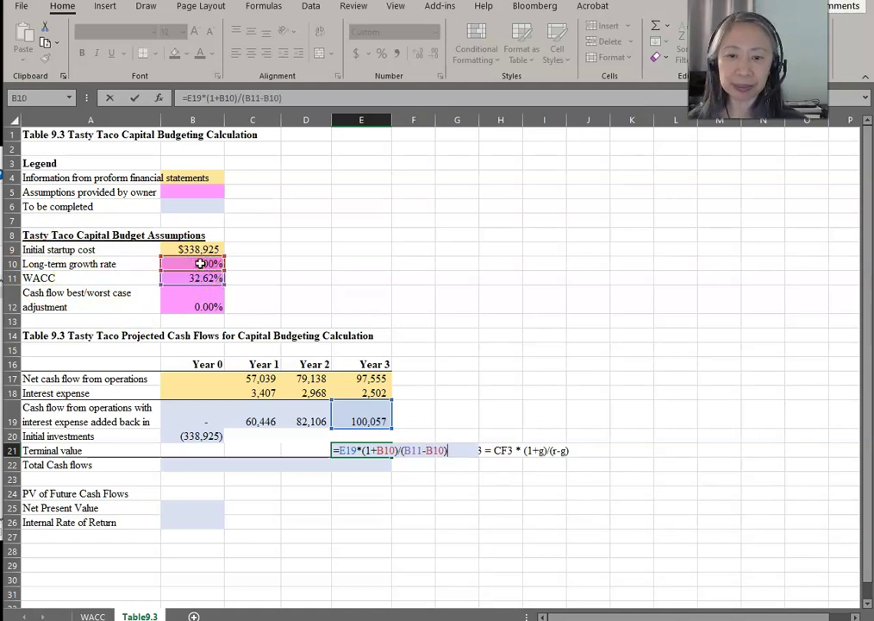
key(Return)
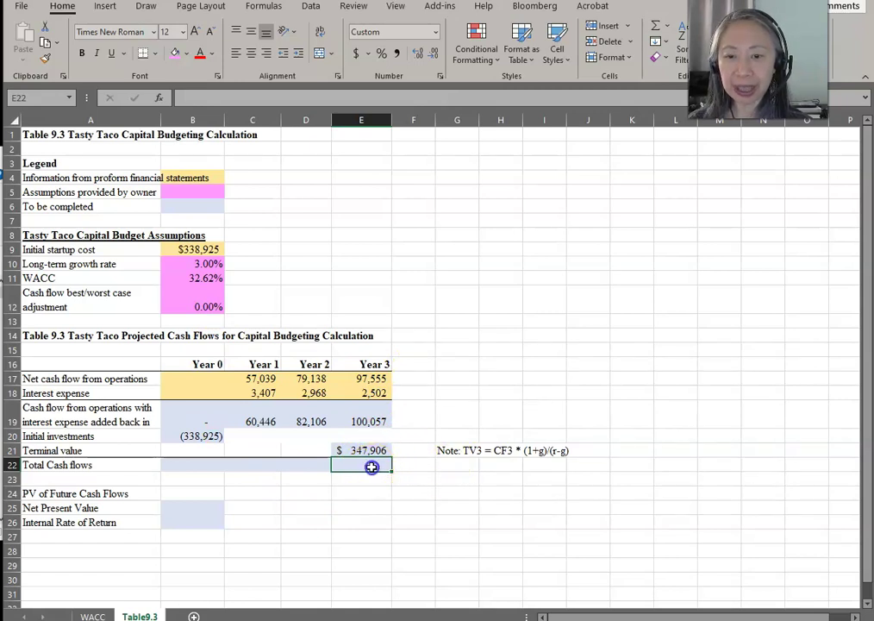
Total the Year 3 cash flows in E22 with =SUM(E19:E21).
text(=sum()
key(Up)
key(shift+Up)
key(shift+Up)
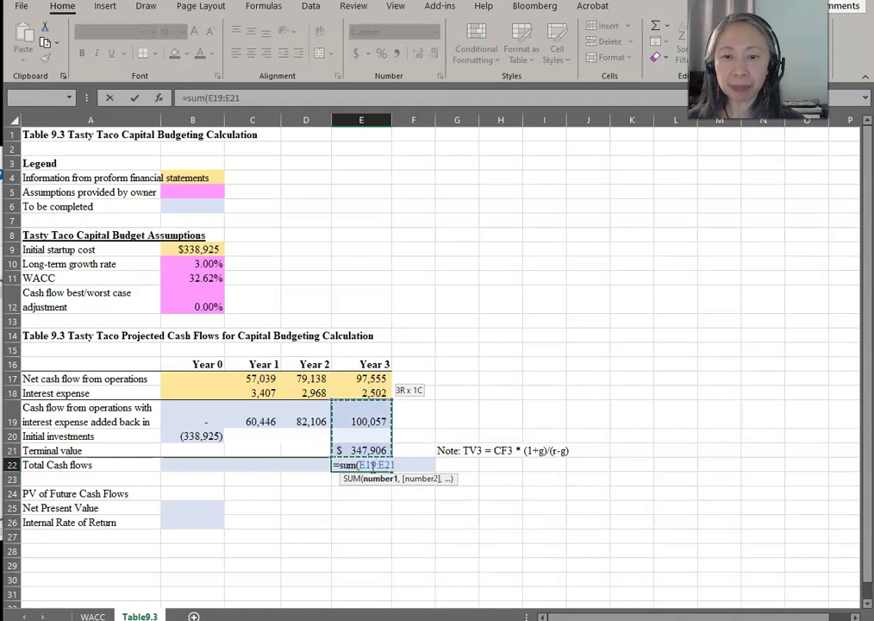
key(Return)
Copy the Year 3 total cash flow formula in E22 across to Years 0 through 2 in B22:D22.
key(Up)
key(ctrl+c)
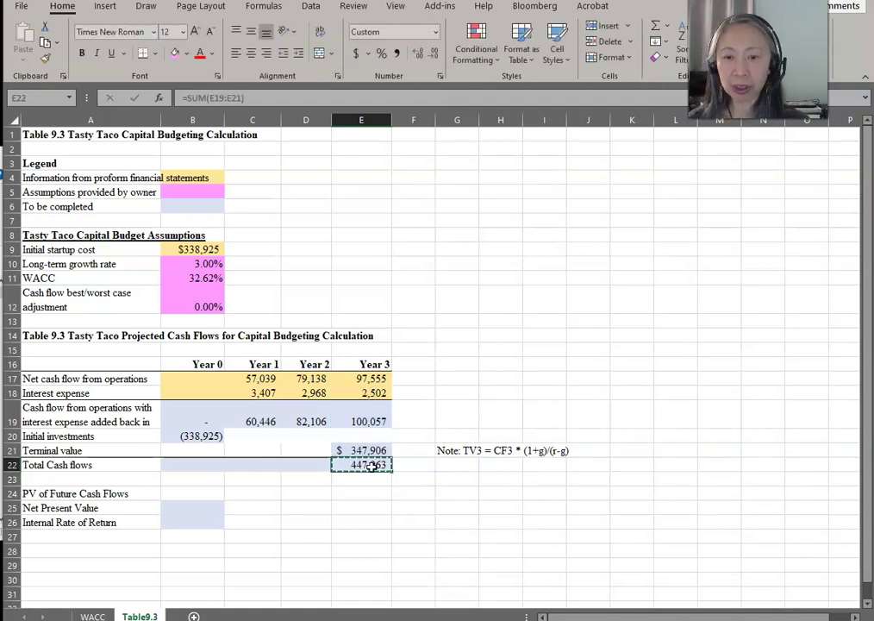
key(shift+Left)
key(shift+Left)
key(shift+Left)
key(ctrl+v)
key(Escape)
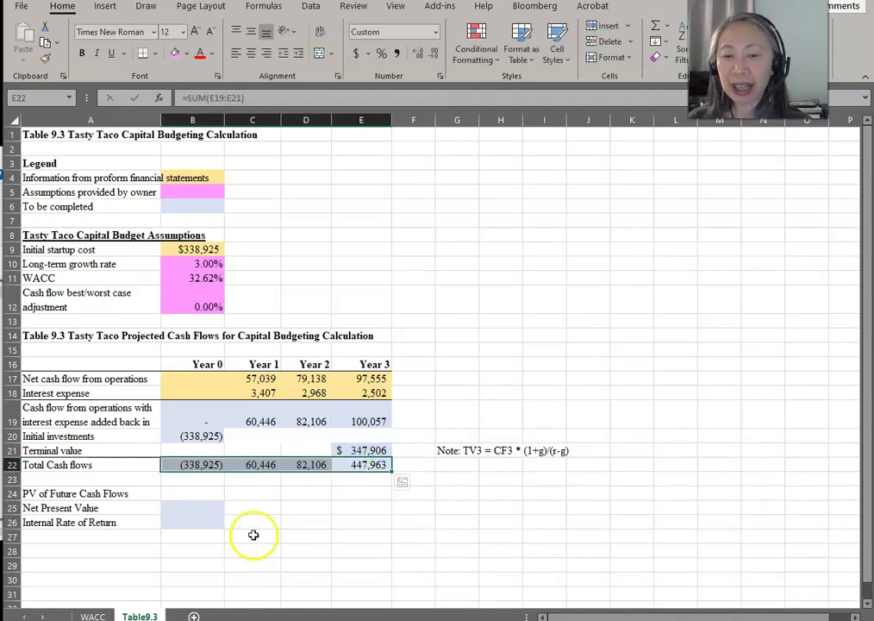
click(263, 483)
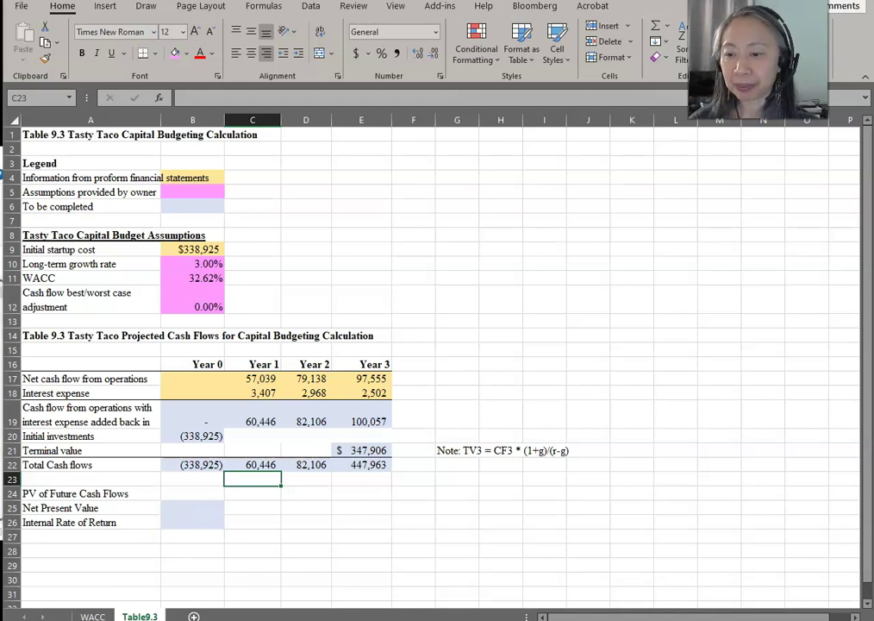
Add the "PV of future CF" and "Profitability Index" rows in A27:B28, below Internal Rate of Return.
key(ctrl+z)
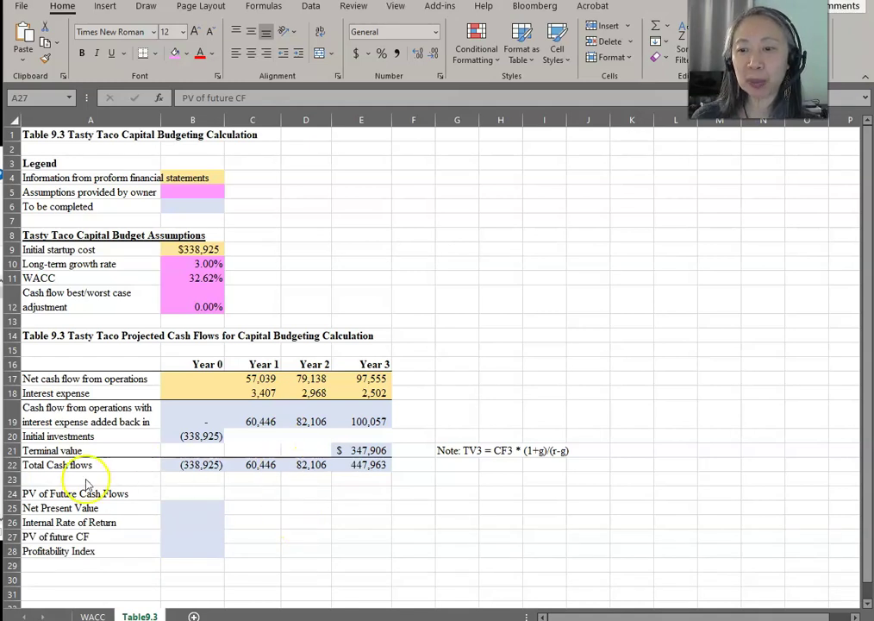
key(ctrl+c)
click(195, 508)
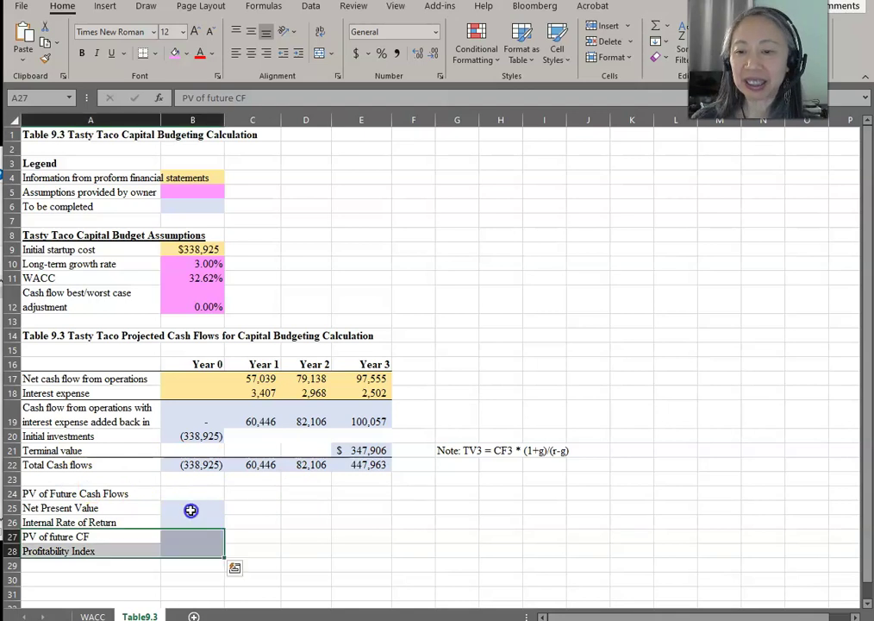
click(319, 520)
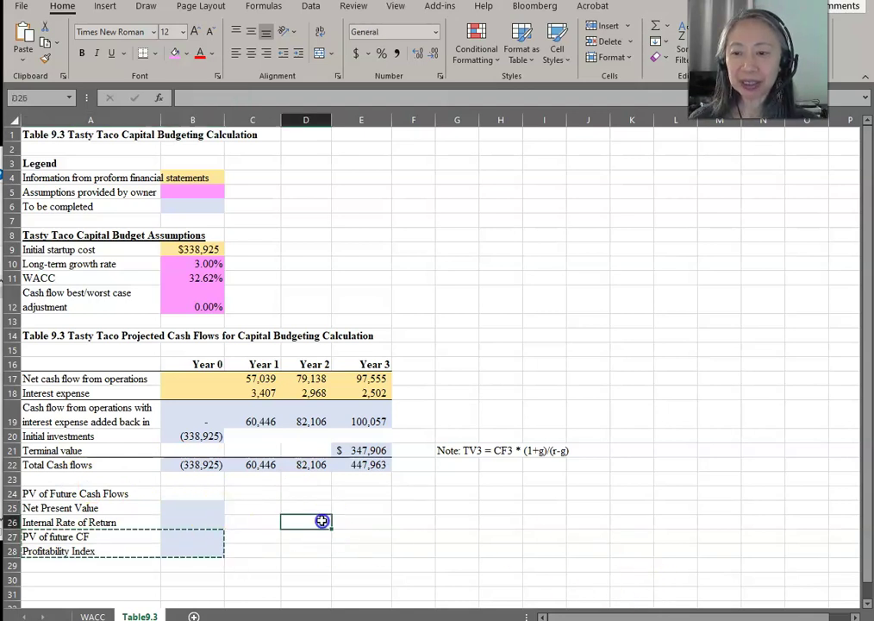
Calculate the Net Present Value in B25 with the formula =NPV(B11,C22:E22)+B22.
click(208, 509)
text(=npv()
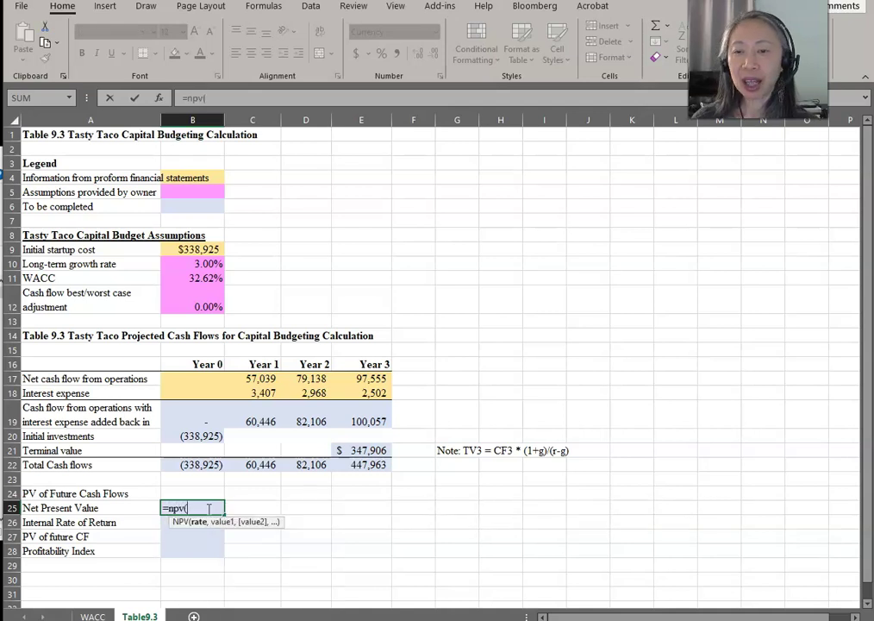
click(195, 274)
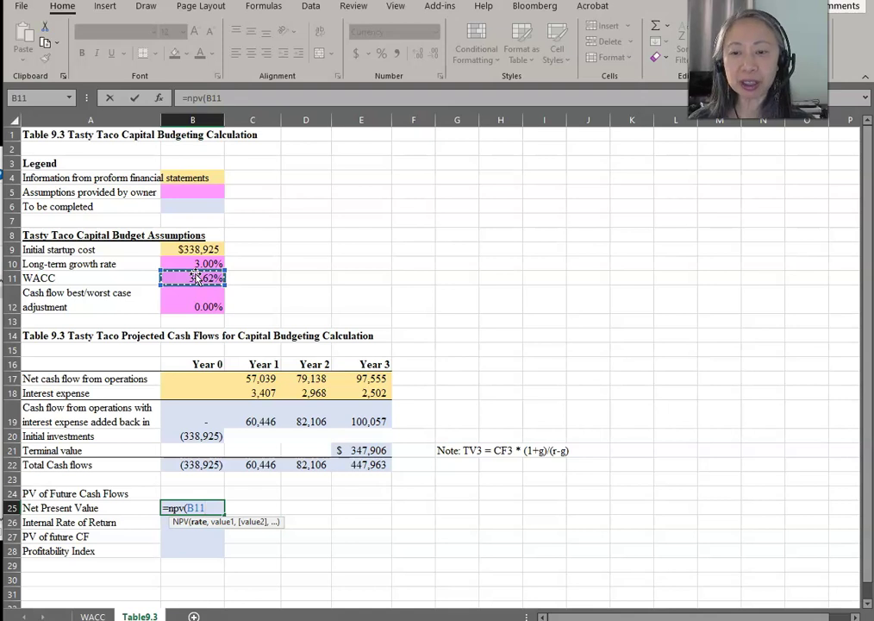
text(,)
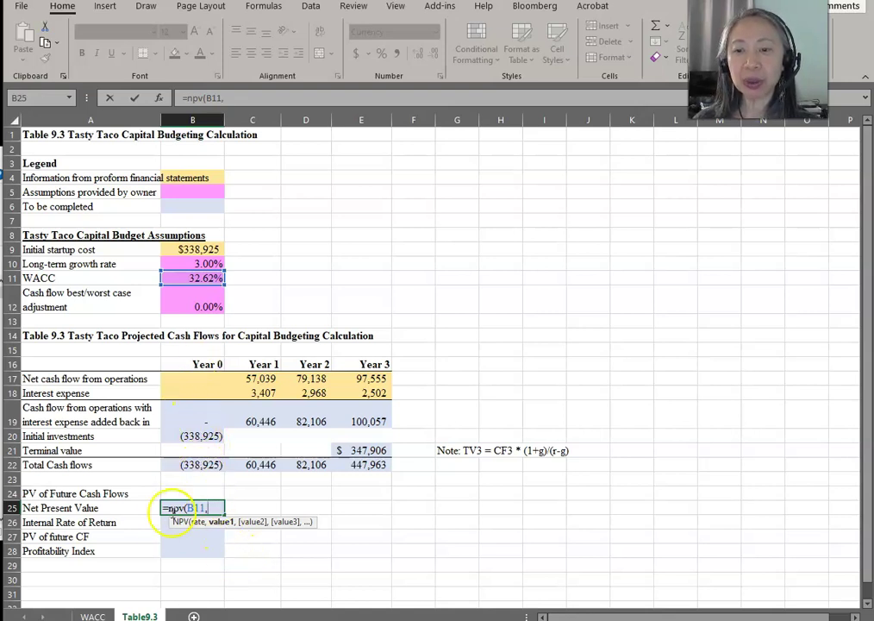
drag(253, 474, 380, 466)
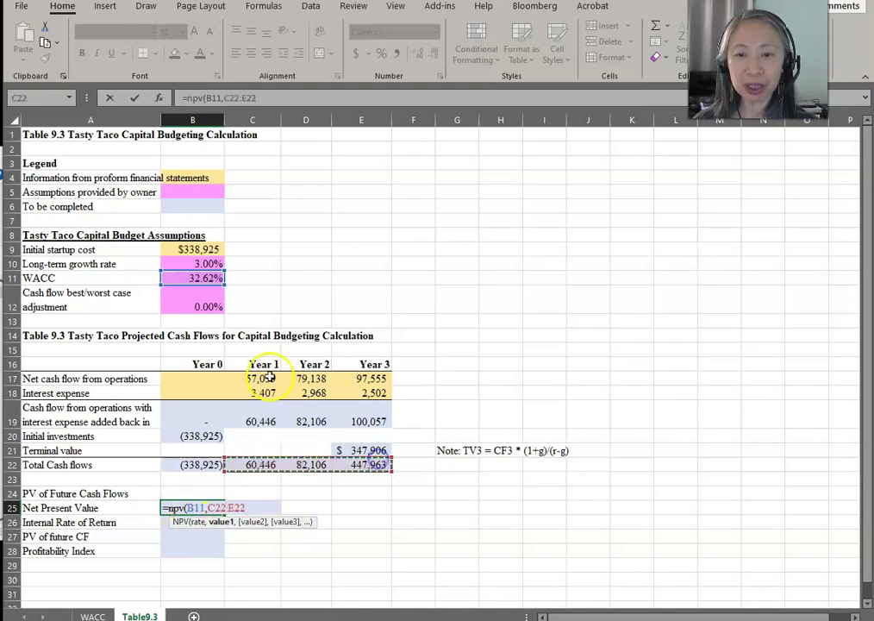
text()+)
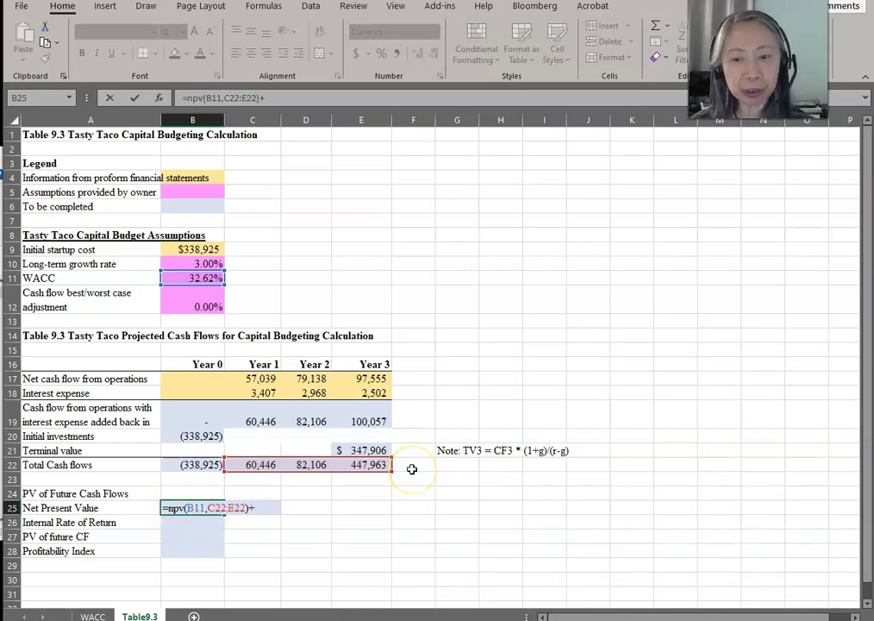
click(190, 463)
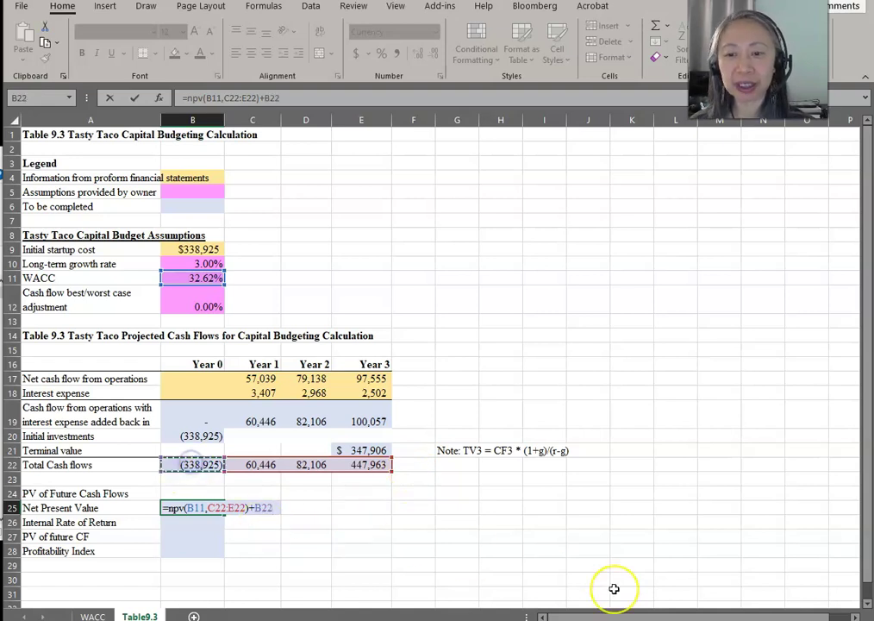
key(Return)
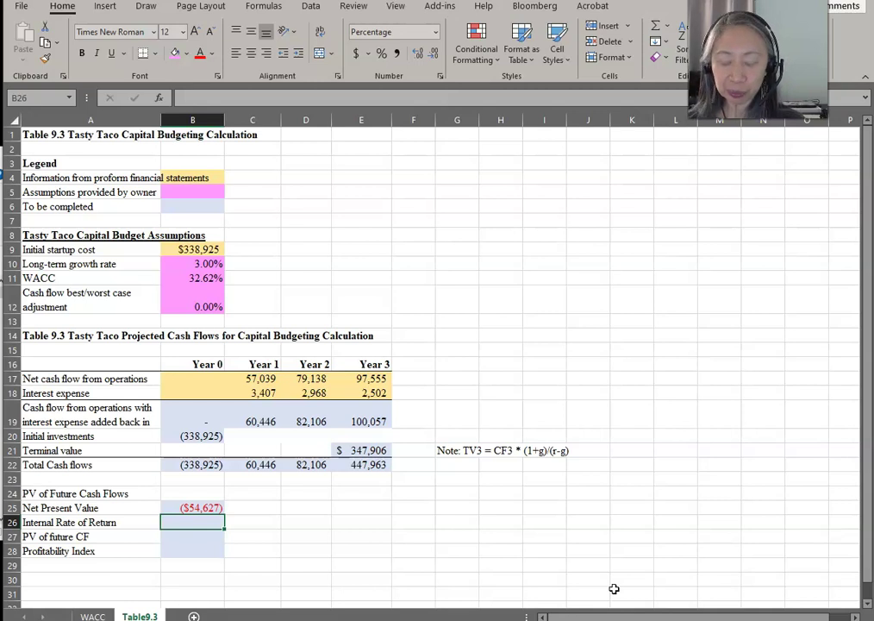
Calculate the Internal Rate of Return in B26 with the formula =IRR(B22:E22).
text(=irr()
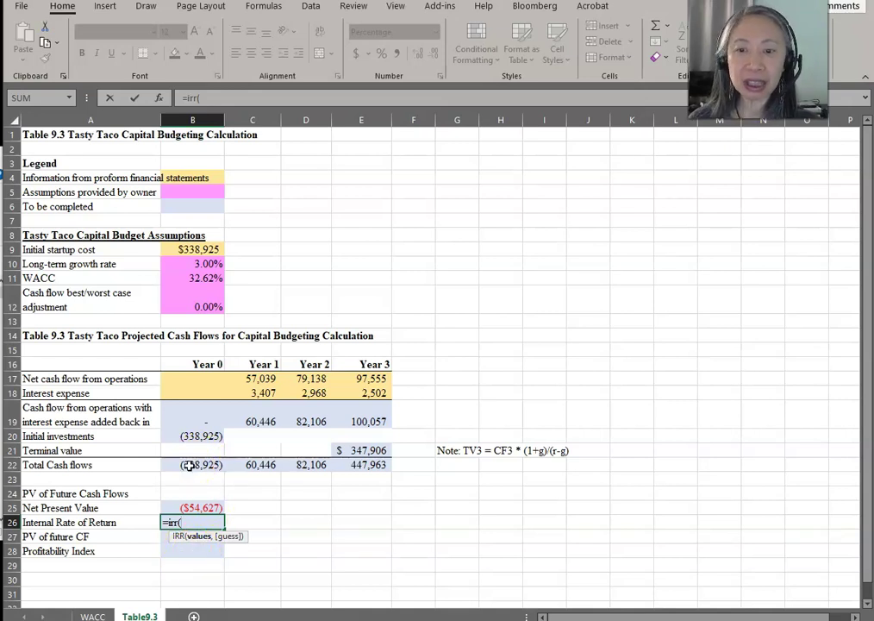
drag(187, 465, 350, 463)
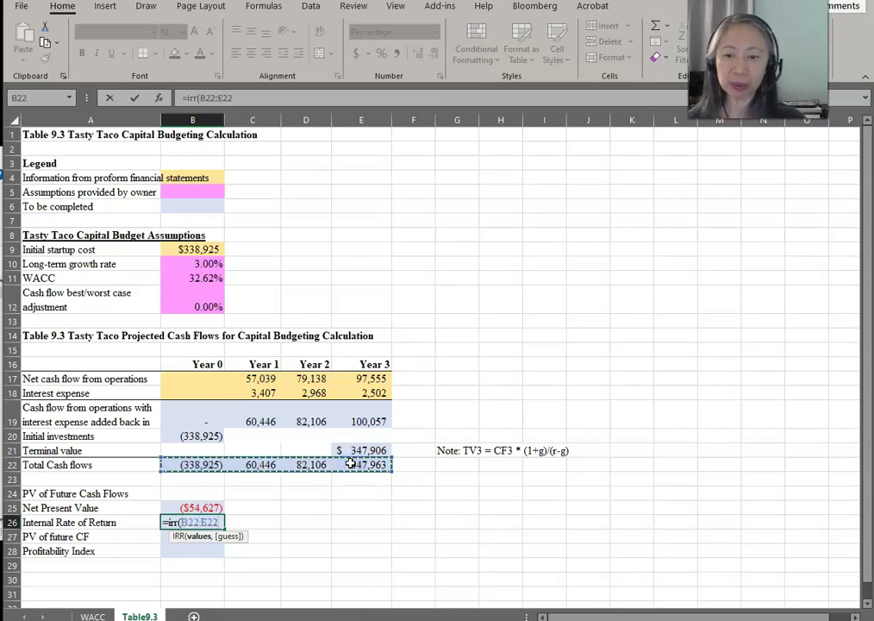
text())
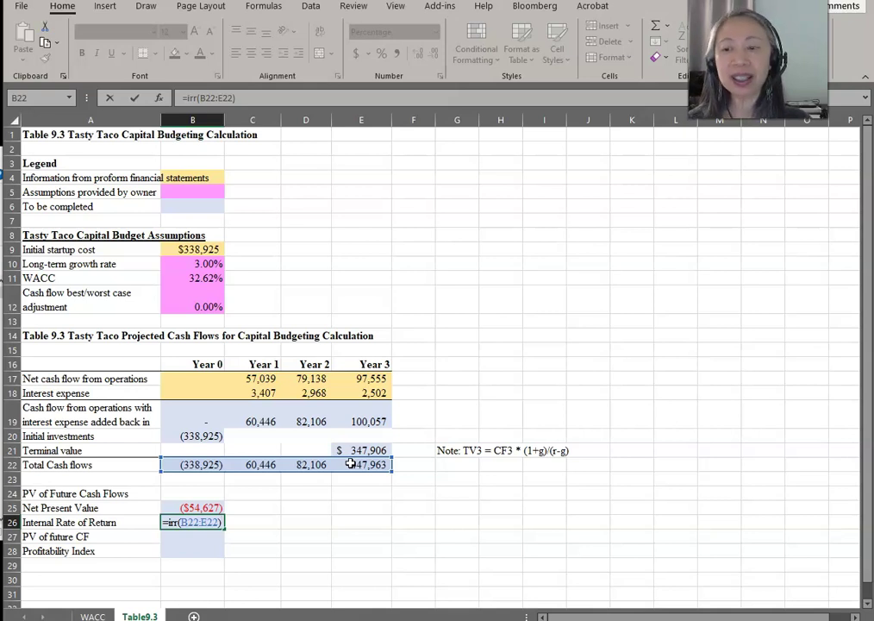
key(Return)
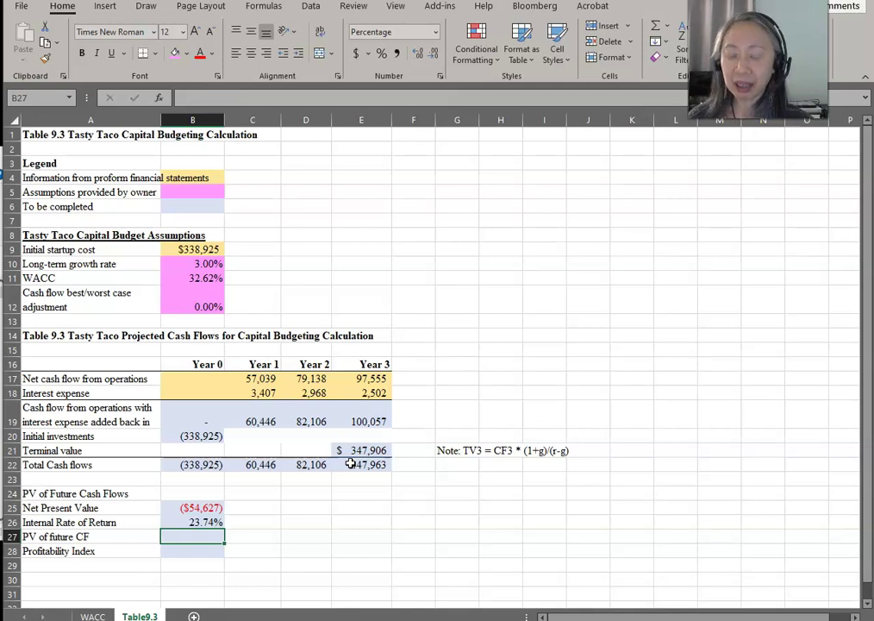
Calculate the PV of future CF in B27 with the formula =NPV(B11,C22:E22).
text(=)
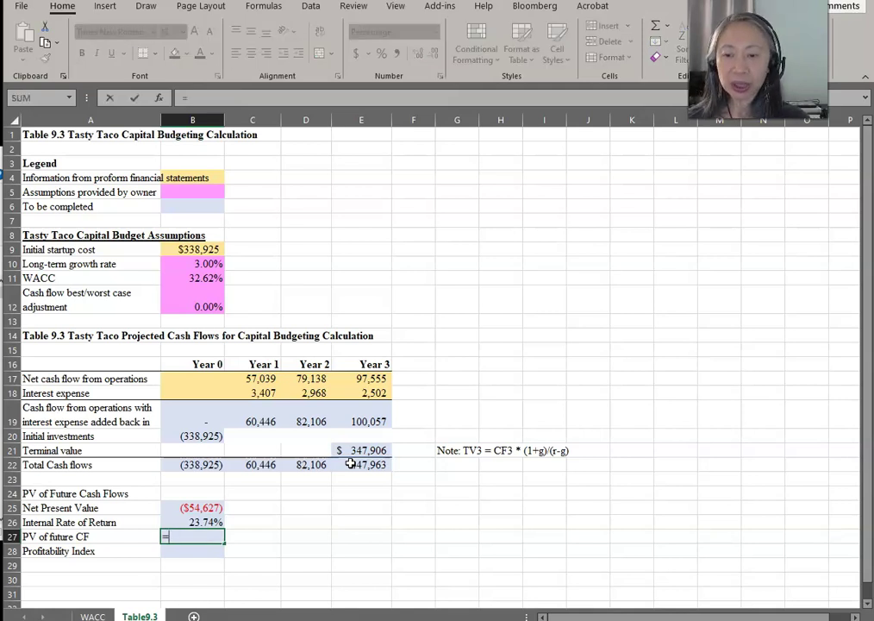
text(npv()
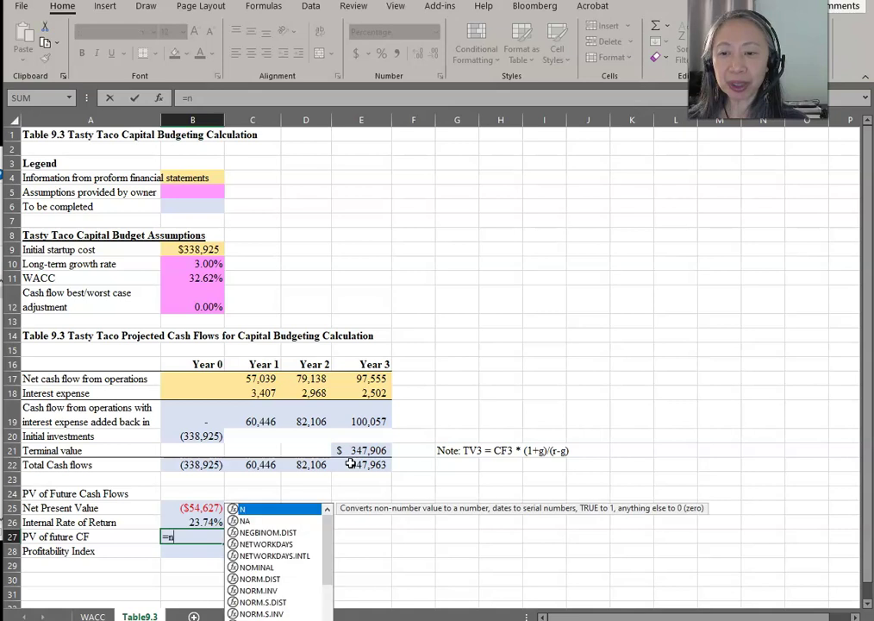
click(201, 277)
text(,)
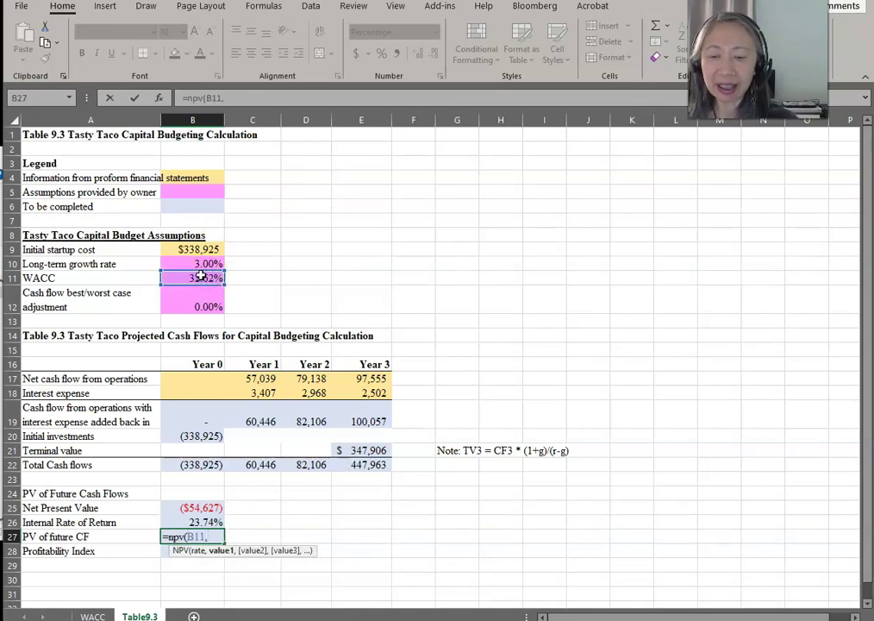
click(252, 464)
drag(252, 464, 362, 468)
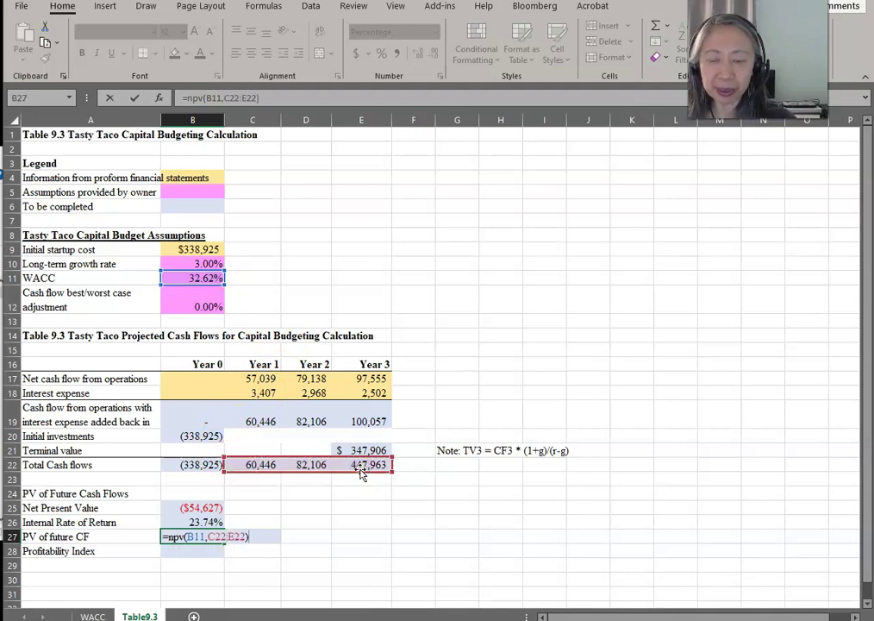
key(Return)
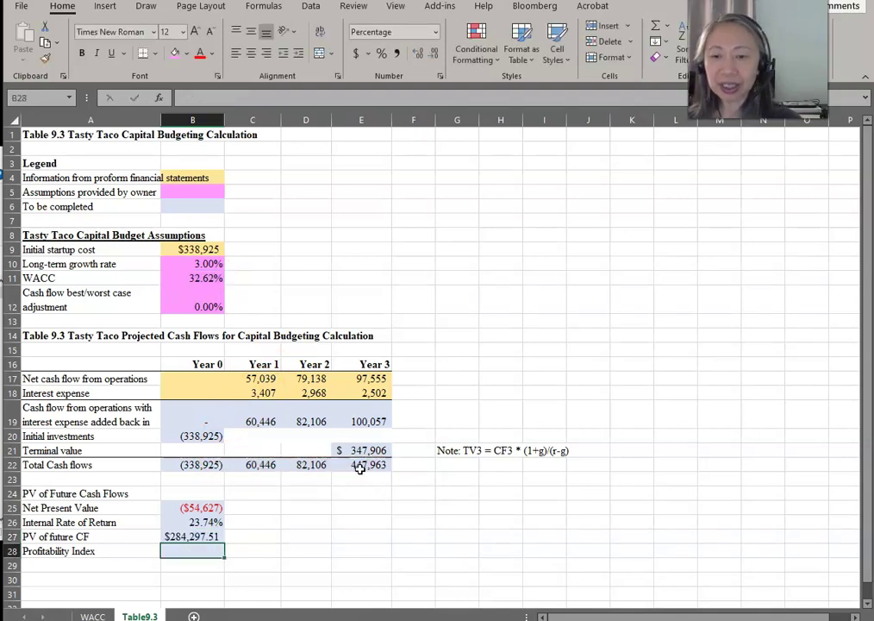
Replace the Net Present Value formula in B25 with =B27+B22, adding the Year 0 cash flow to the PV of future CF.
click(220, 536)
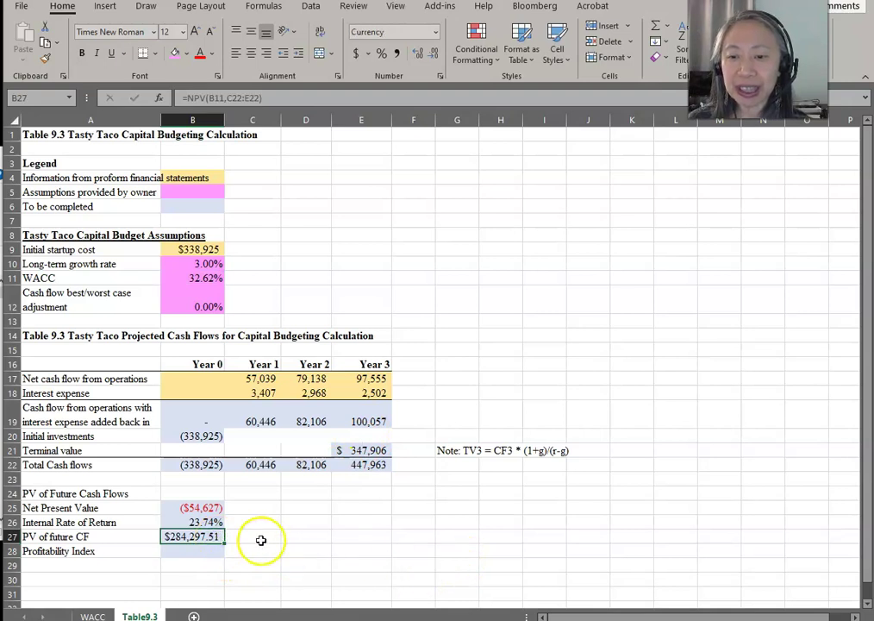
click(207, 507)
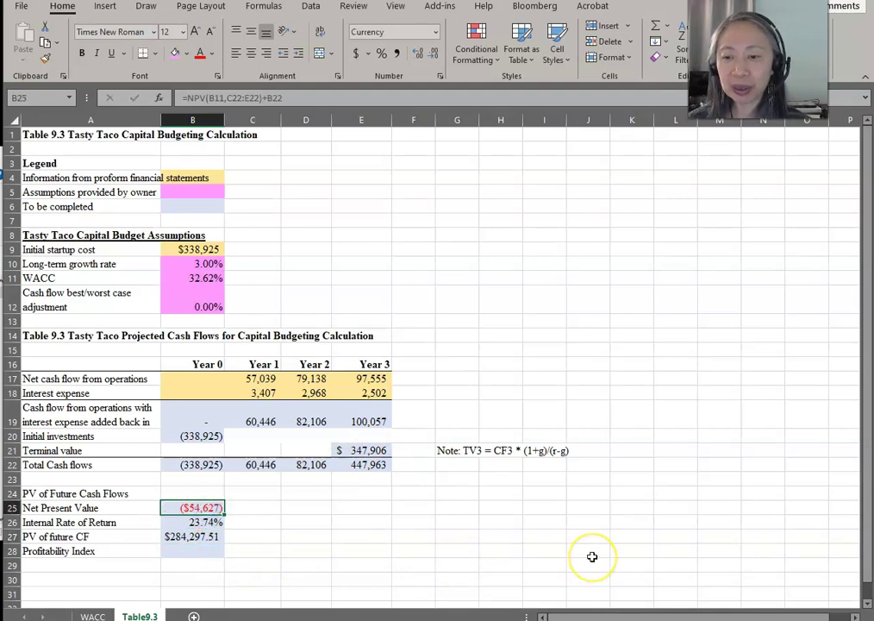
text(=)
key(Down)
key(Down)
text(+)
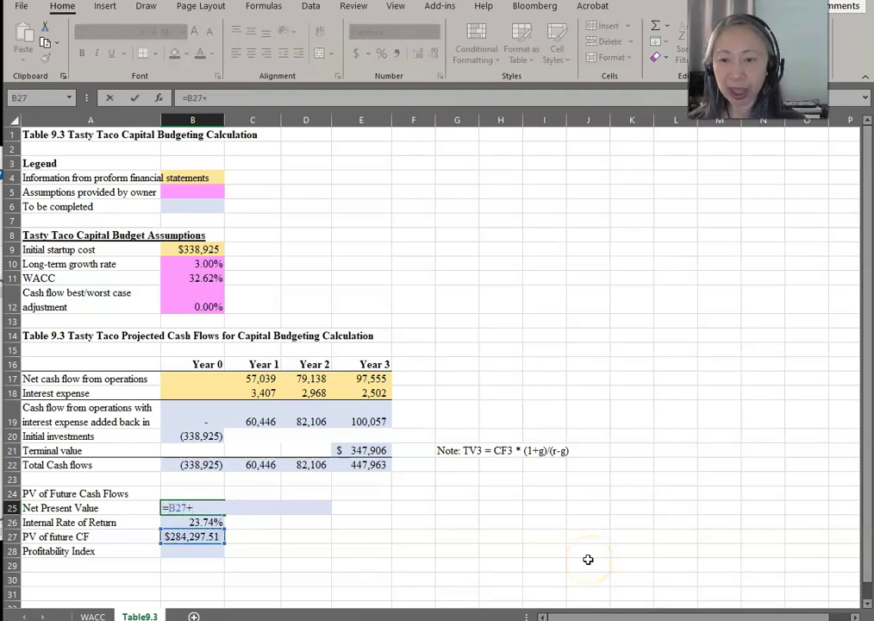
click(208, 466)
key(Return)
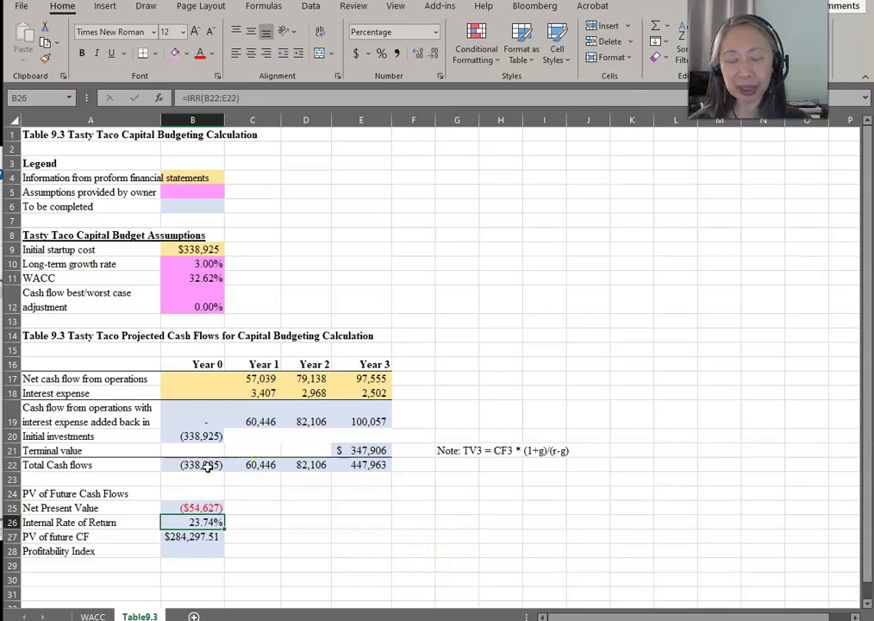
Calculate the Profitability Index in B28 as PV of future CF over initial startup cost, using =B27/B9.
key(Down)
key(Down)
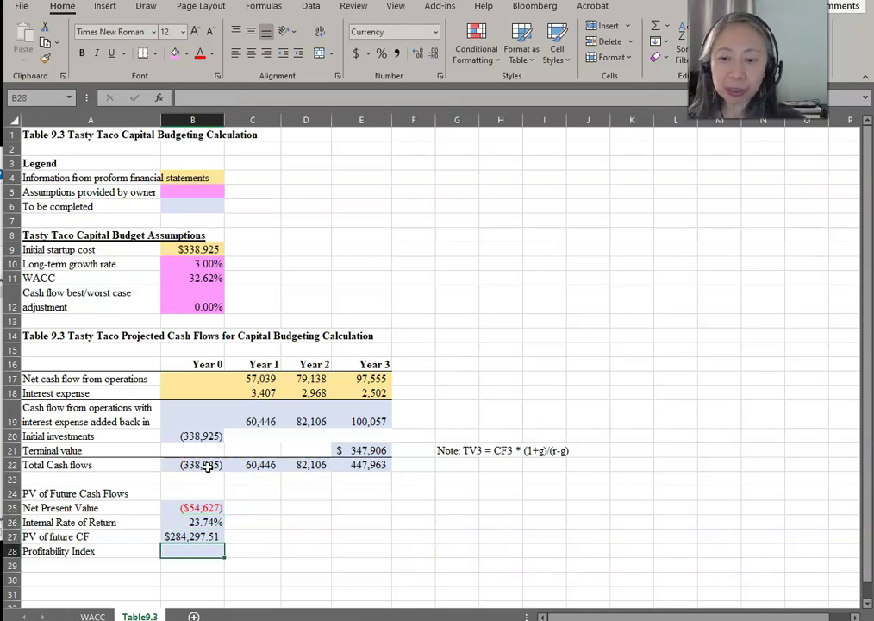
text(=)
key(Up)
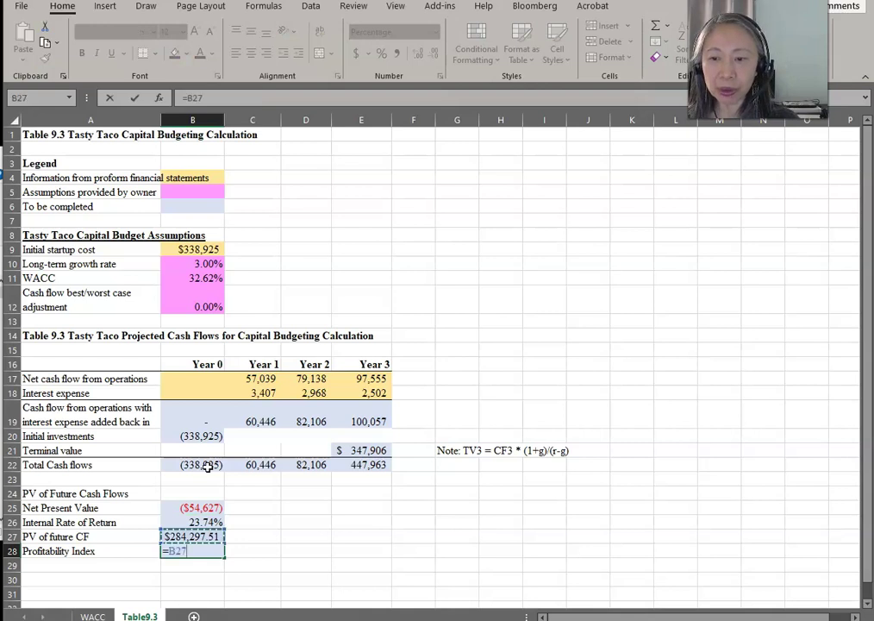
text(/)
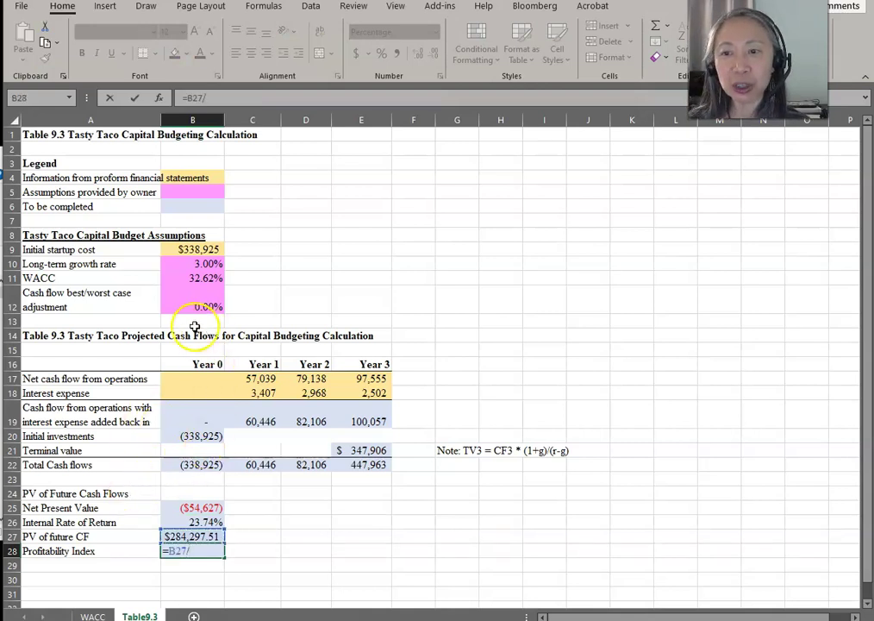
click(210, 248)
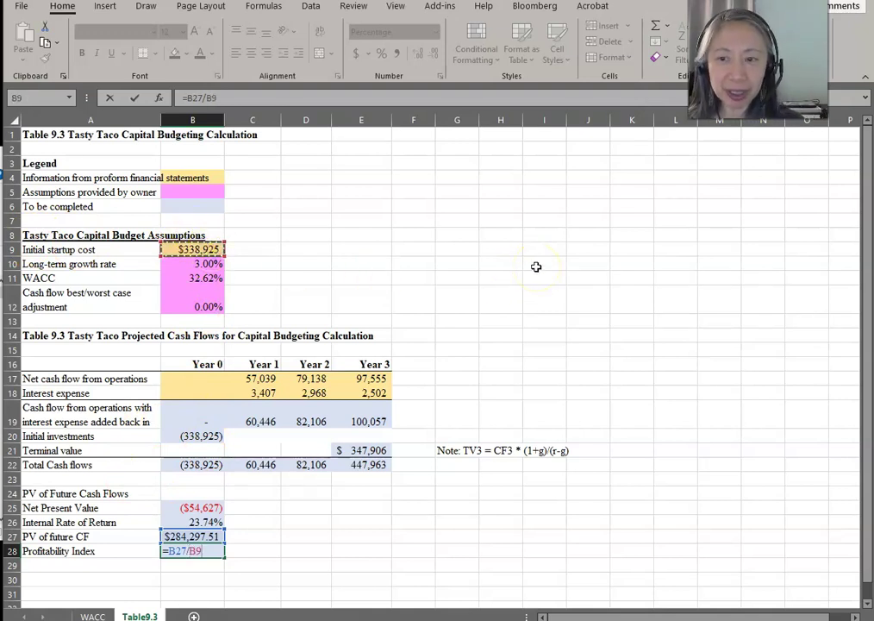
key(Return)
key(Up)
Format the Profitability Index in B28 as a comma-style number with four decimal places.
click(520, 101)
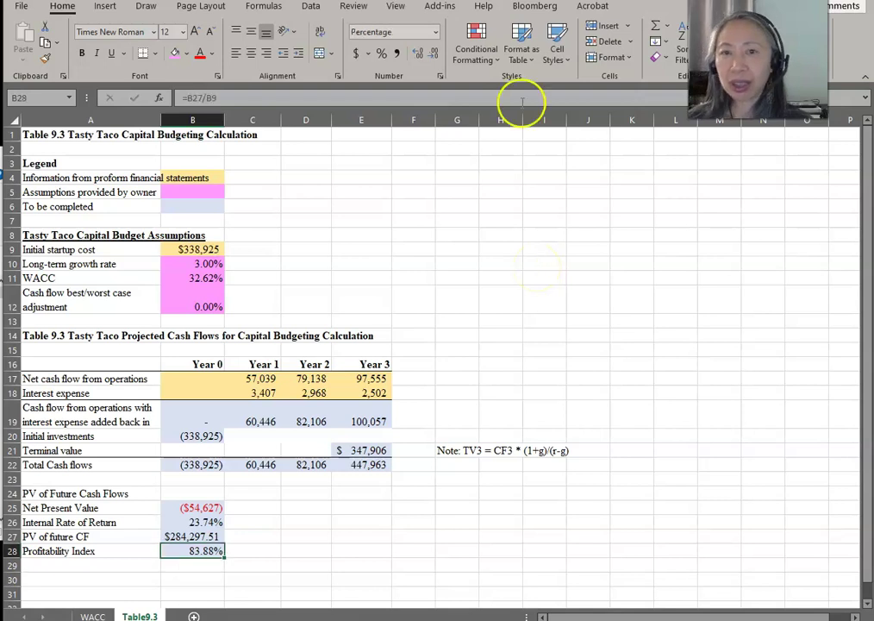
click(385, 58)
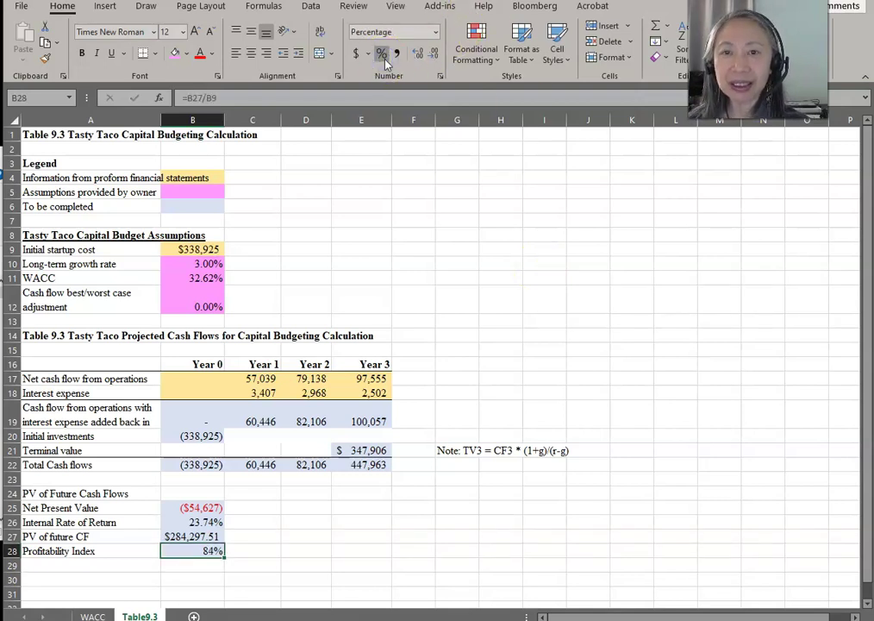
click(397, 54)
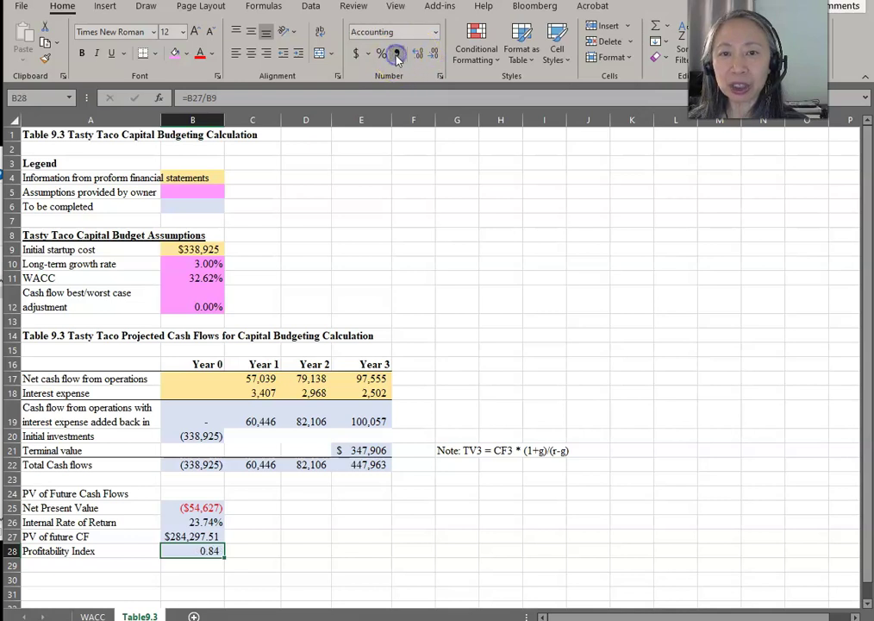
click(415, 54)
click(417, 55)
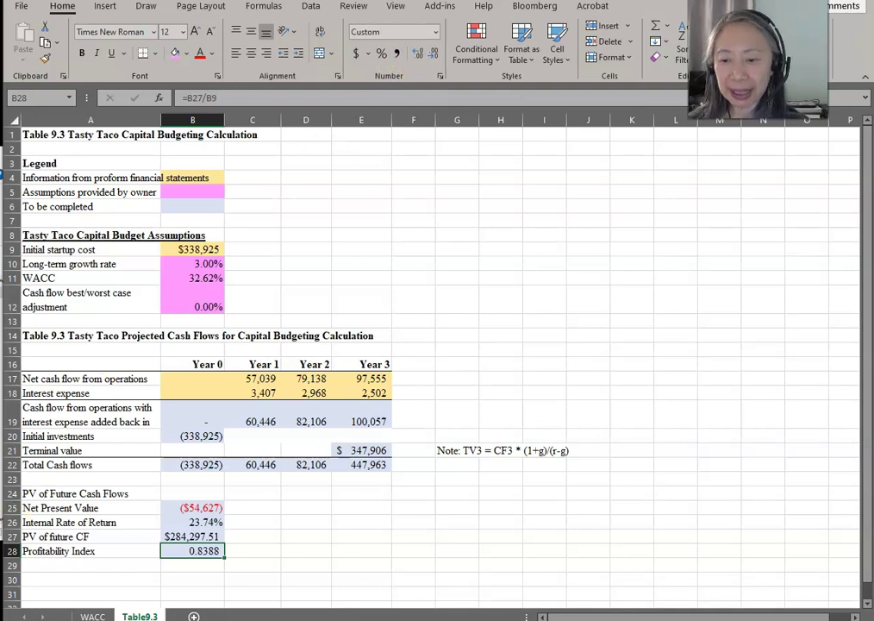
click(434, 523)
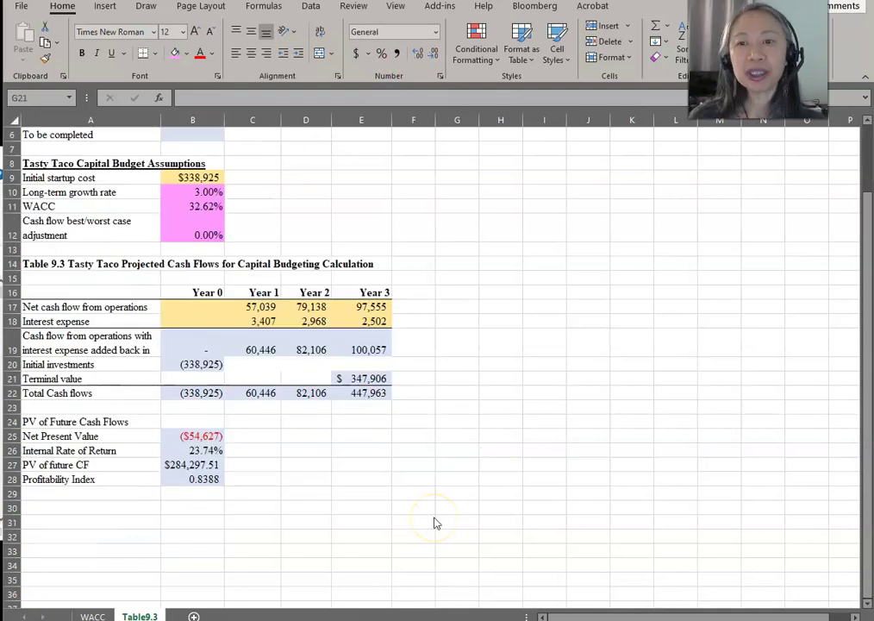
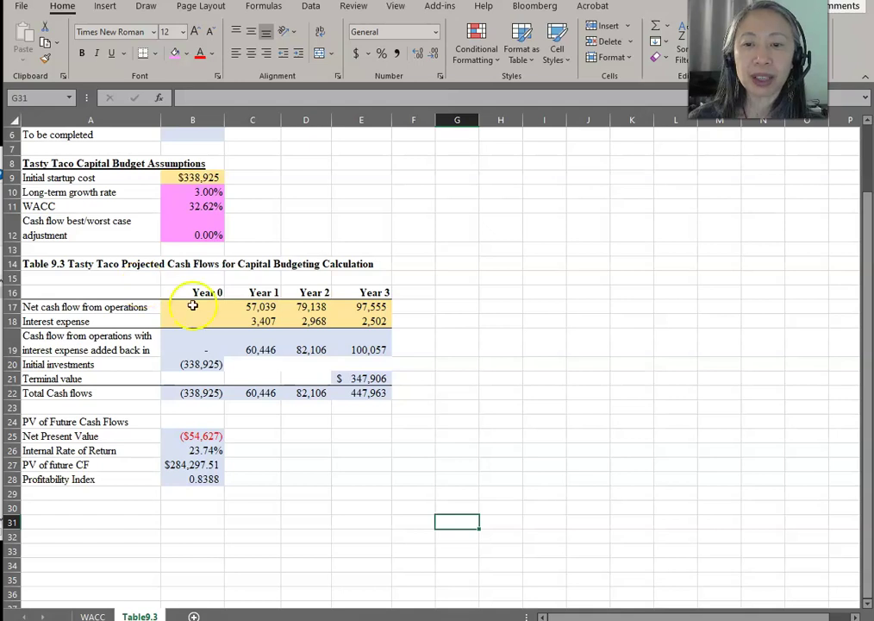
Enter the heading "Analysis - sensitivity to CF forecast" in G30.
click(98, 536)
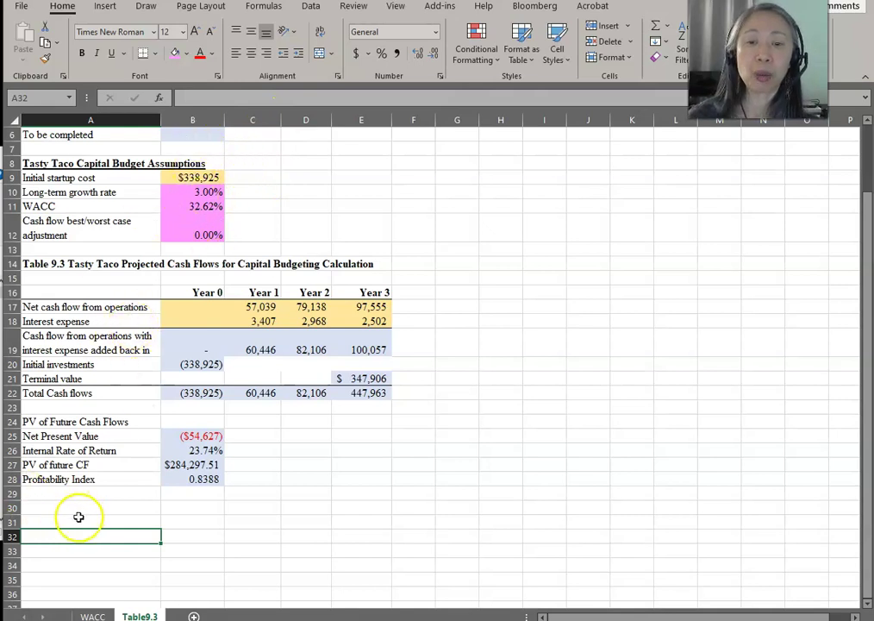
click(463, 507)
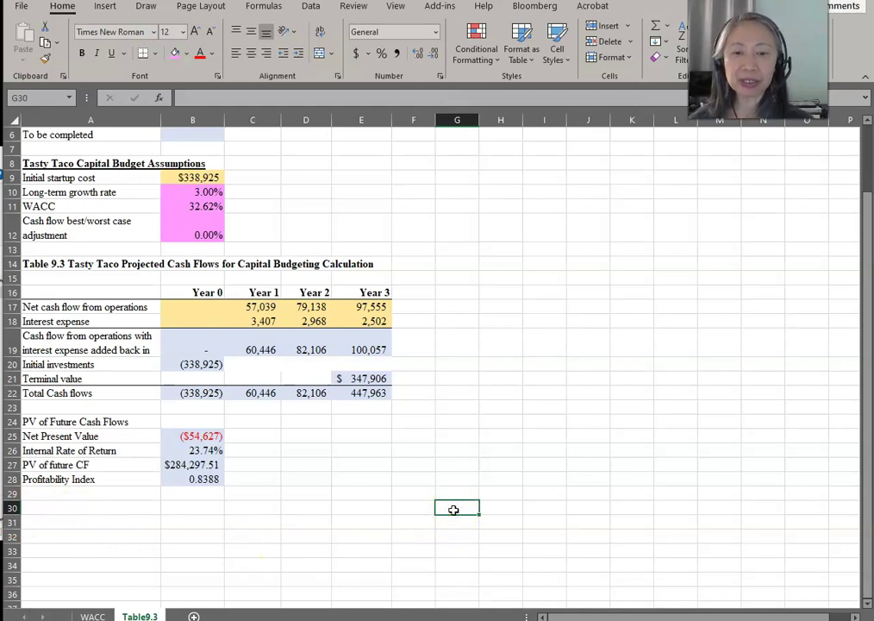
text(Analysis - sensitivity to CF for)
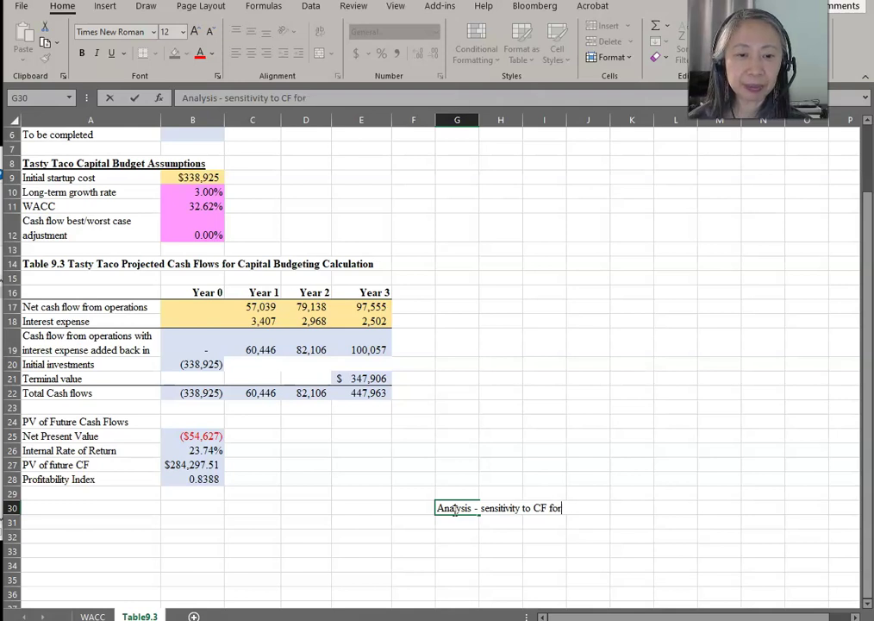
text(t)
key(Return)
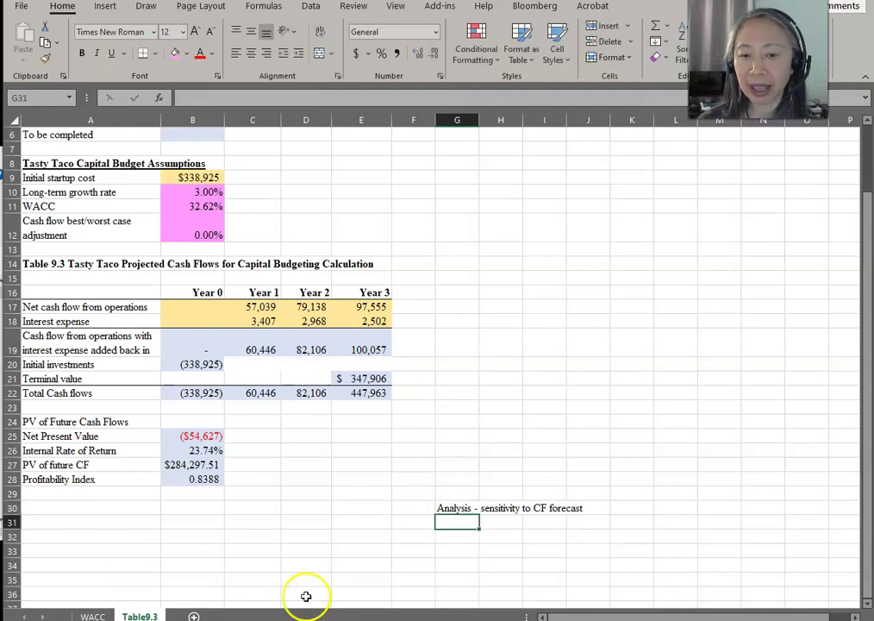
Start the list of cash flow adjustments with -30% in G32 and the formula =G32+0.1 in G33.
scroll(372, 542, down, 2)
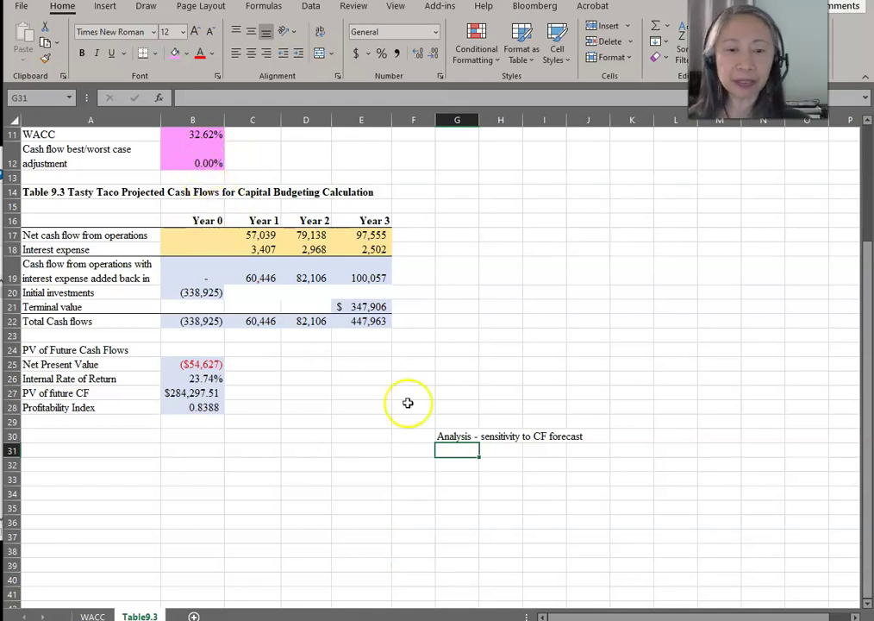
click(462, 464)
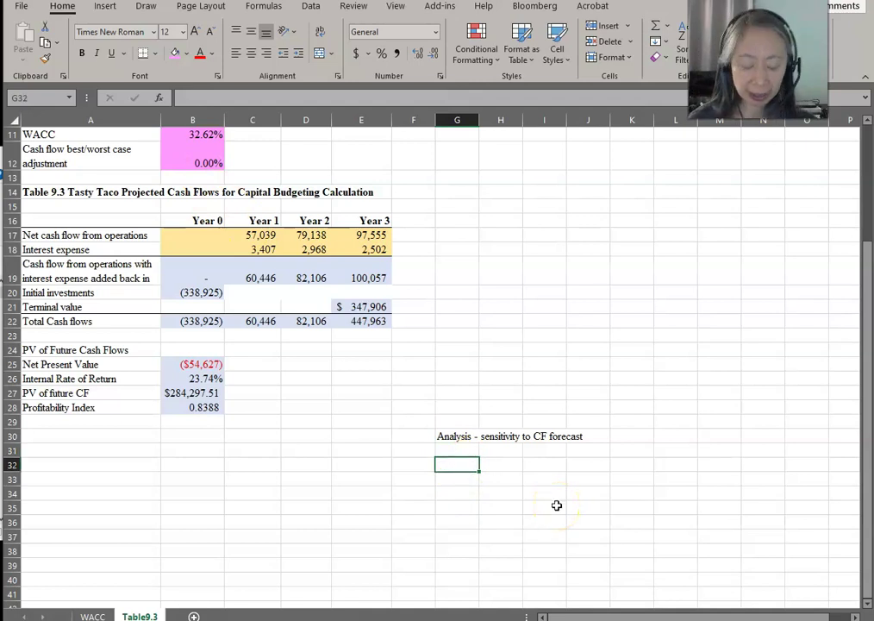
text(=)
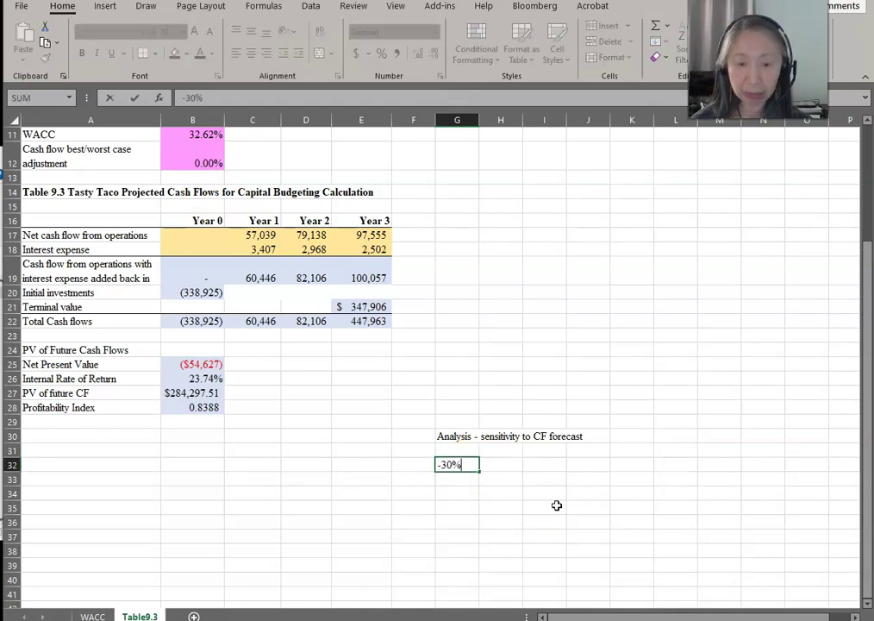
key(Return)
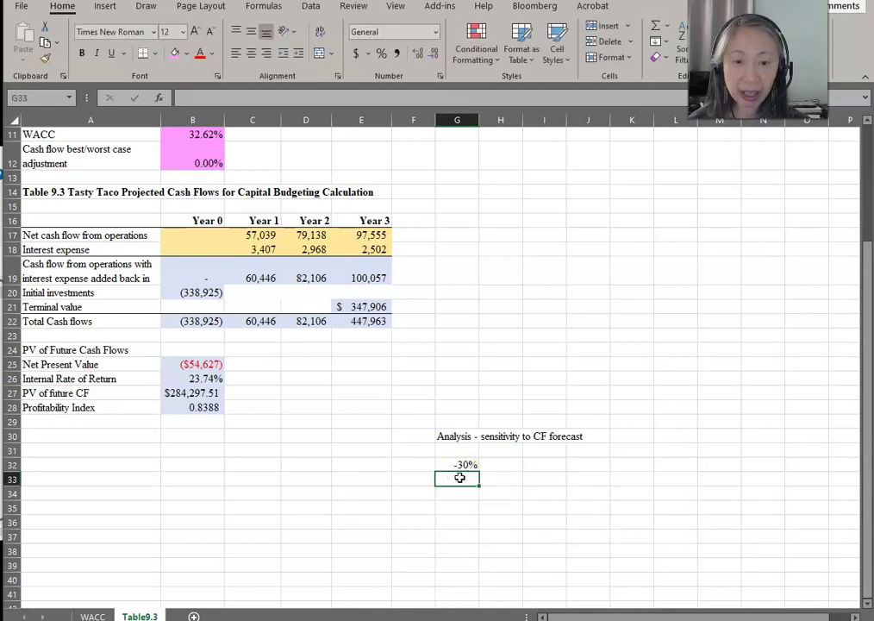
text(=)
key(Up)
text(+)
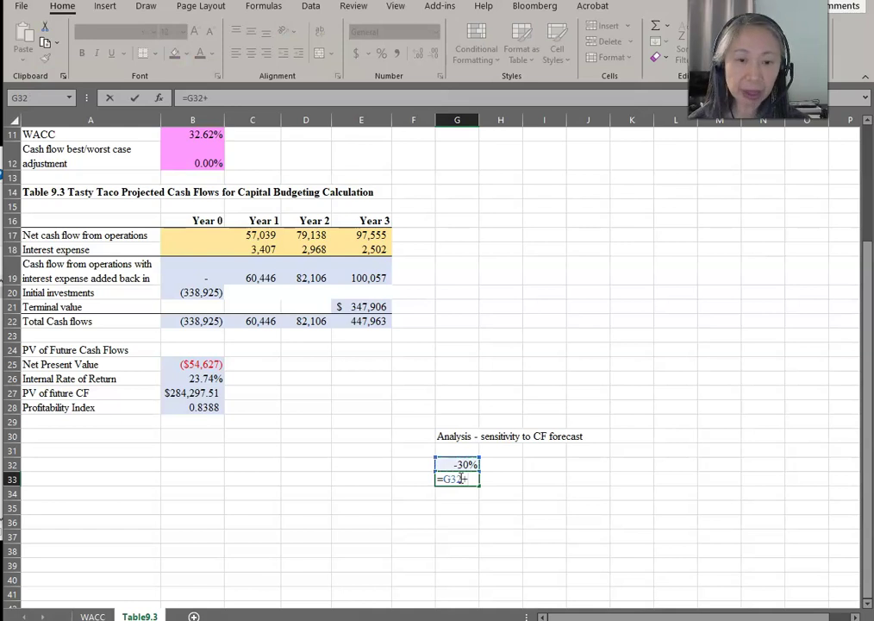
text(10%)
key(Return)
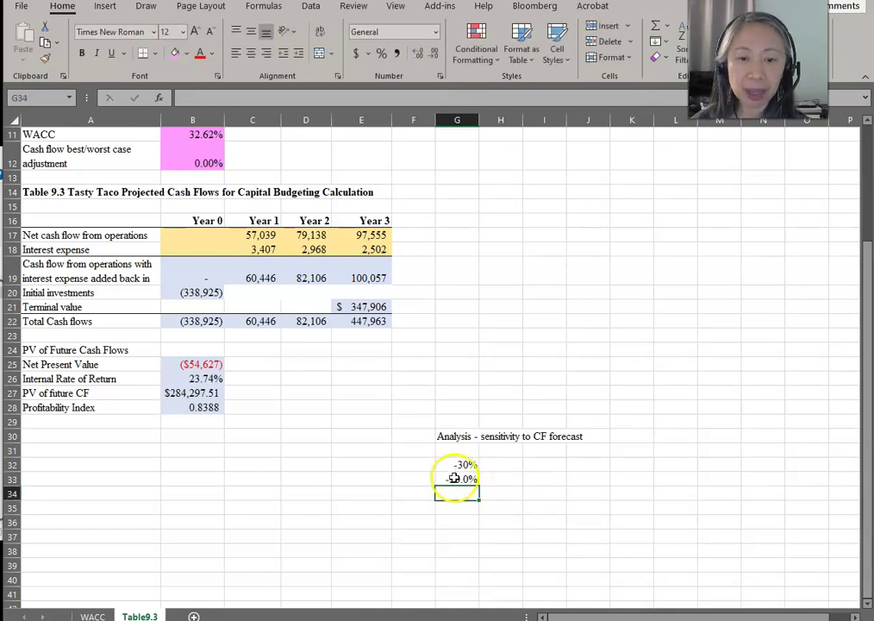
Show G33 as a whole percentage and extend its formula down the column so the adjustments end at 30% in G38.
click(455, 479)
click(417, 53)
drag(478, 486, 470, 569)
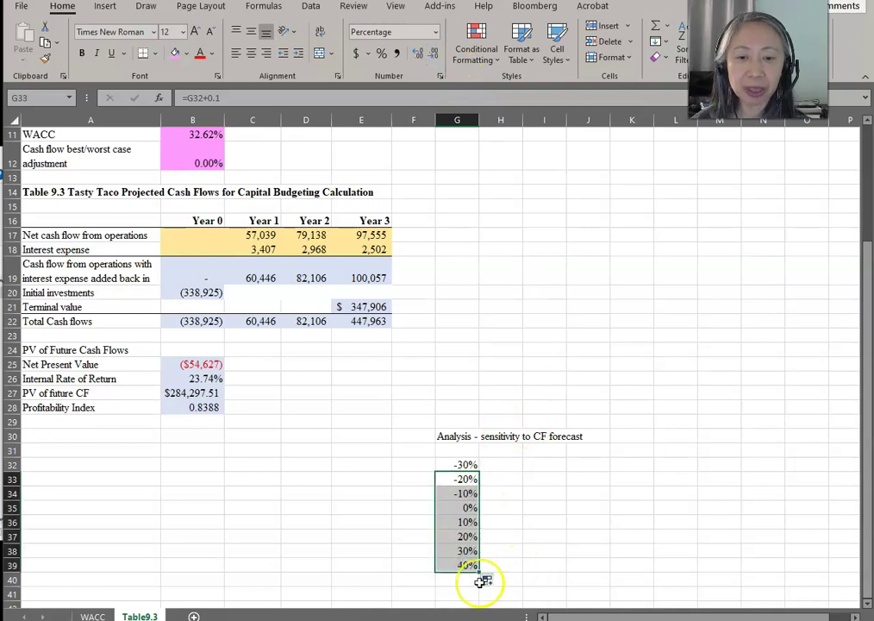
click(457, 564)
key(Delete)
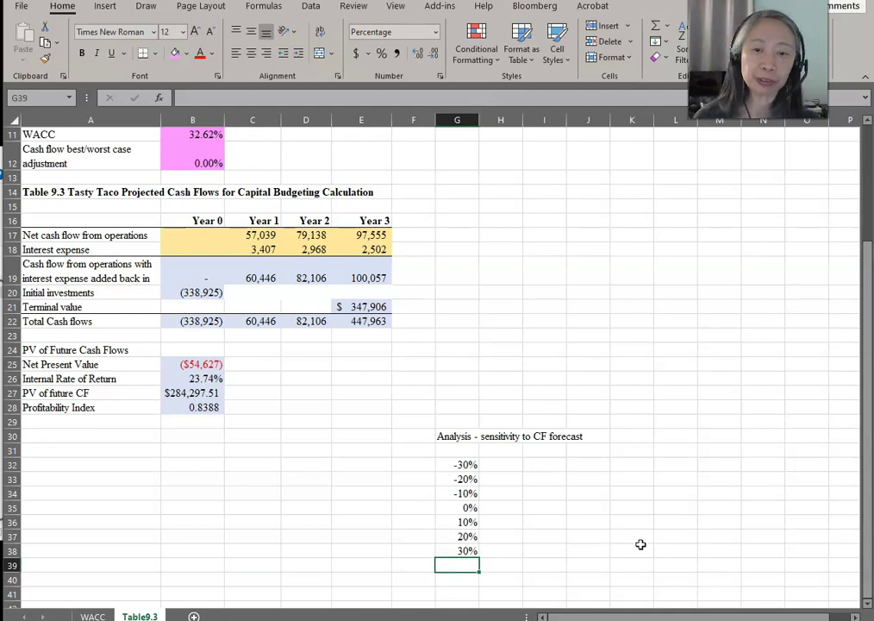
Change the formula in G33 to =G32+0.05 so the cash flow adjustments rise in 5% increments.
key(Up)
key(Up)
key(Up)
key(Up)
key(Up)
key(Up)
key(F2)
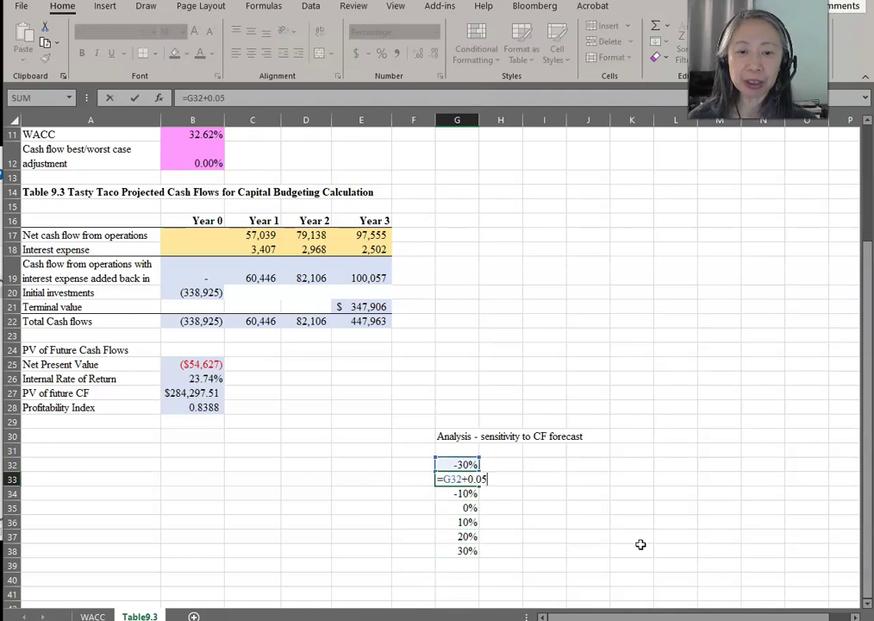
text(05)
key(Return)
Fill the G33 formula down through G41 so the adjustments run in 5% steps from -30% to 15%.
key(Up)
key(shift+Down)
key(shift+Down)
key(shift+Down)
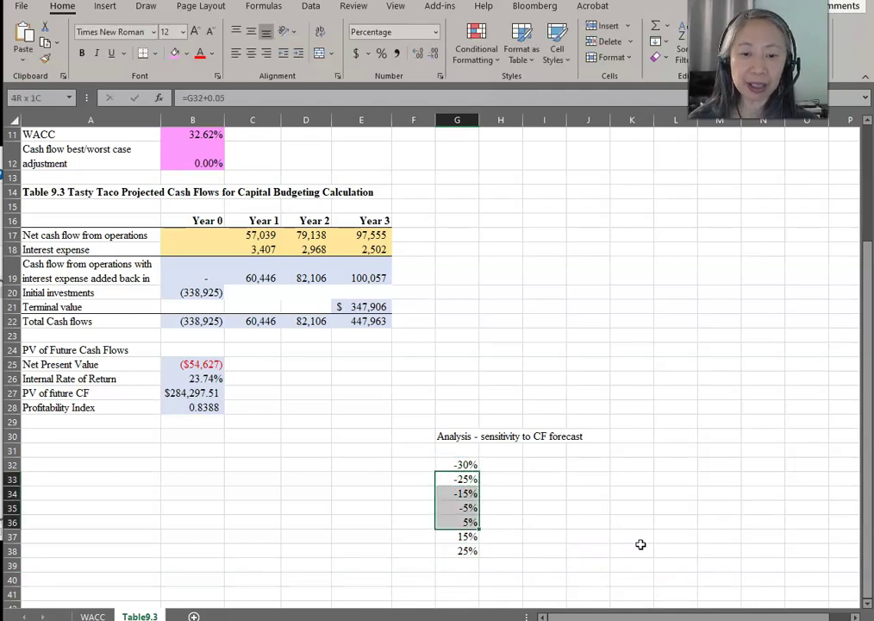
key(shift+Down)
key(shift+Down)
key(shift+Down)
key(shift+Down)
key(shift+Down)
key(ctrl+d)
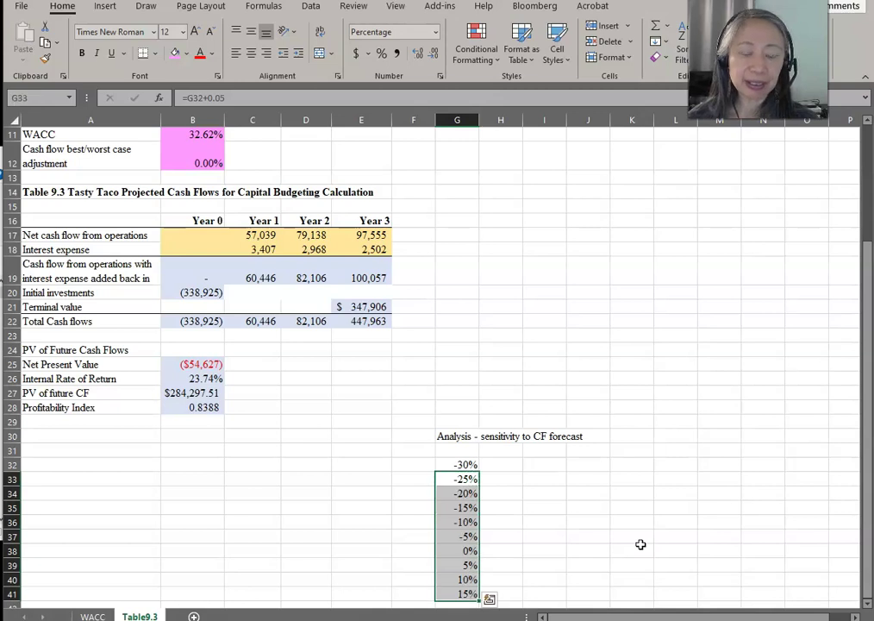
click(466, 464)
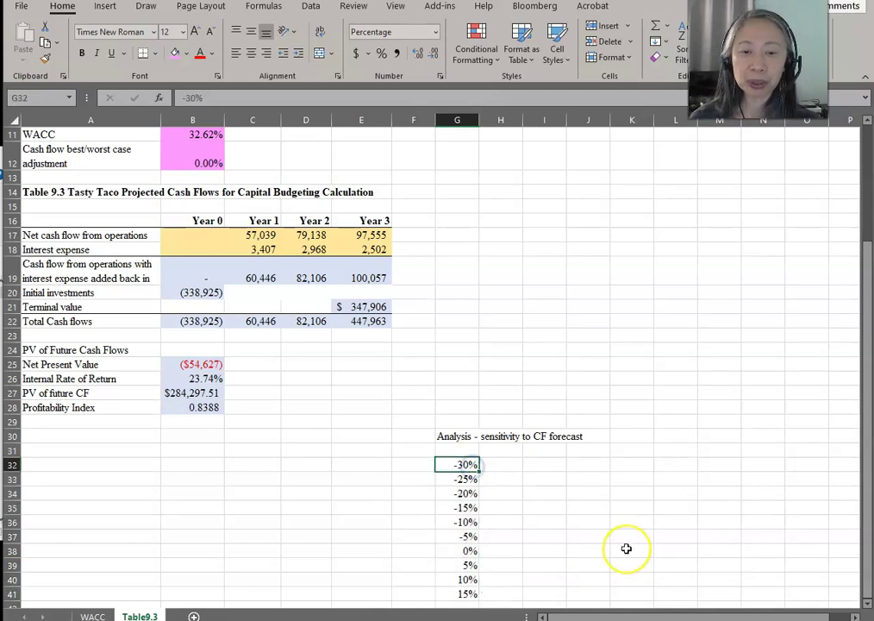
click(466, 593)
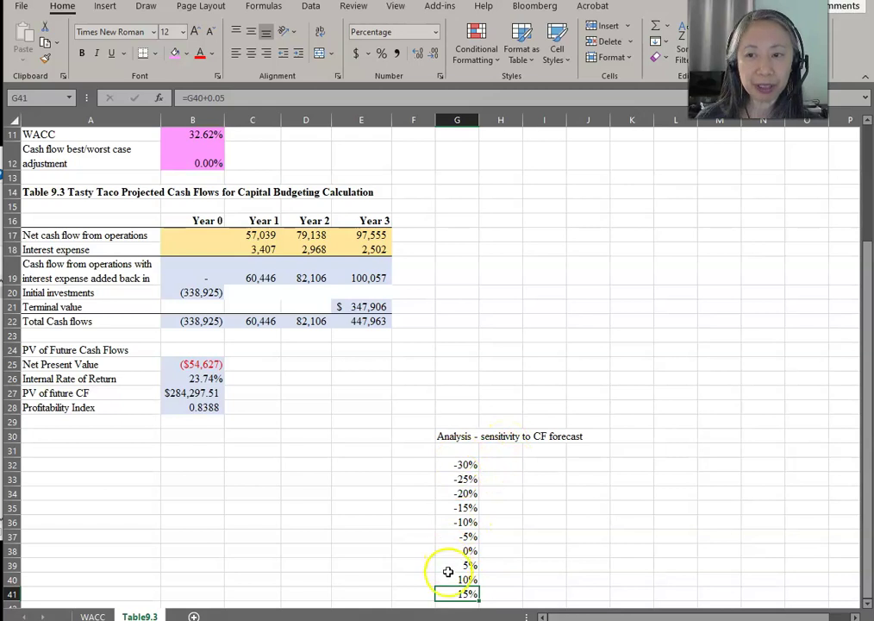
Enter the label "CF adjustment factor" in F32 and merge and center it across F32:F41.
click(105, 156)
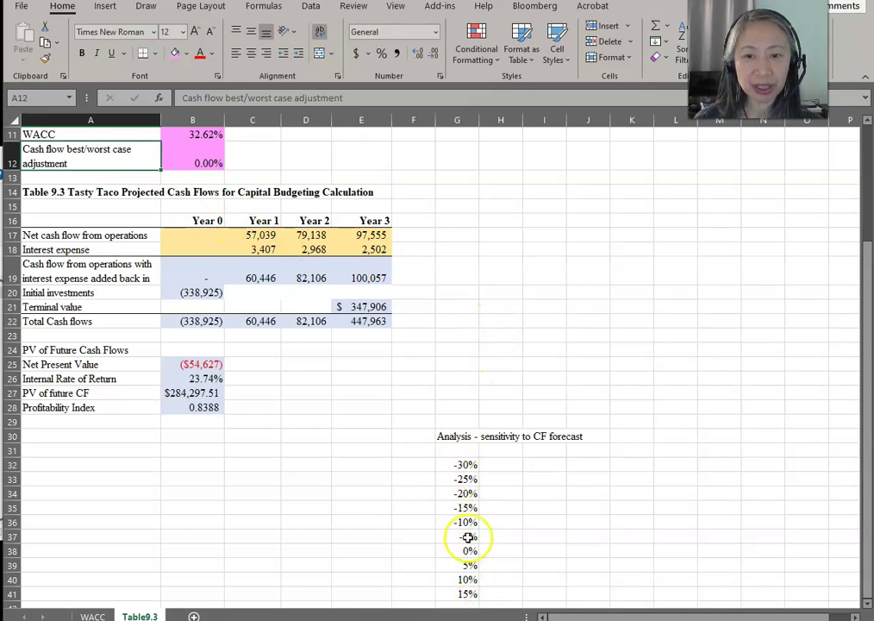
click(414, 465)
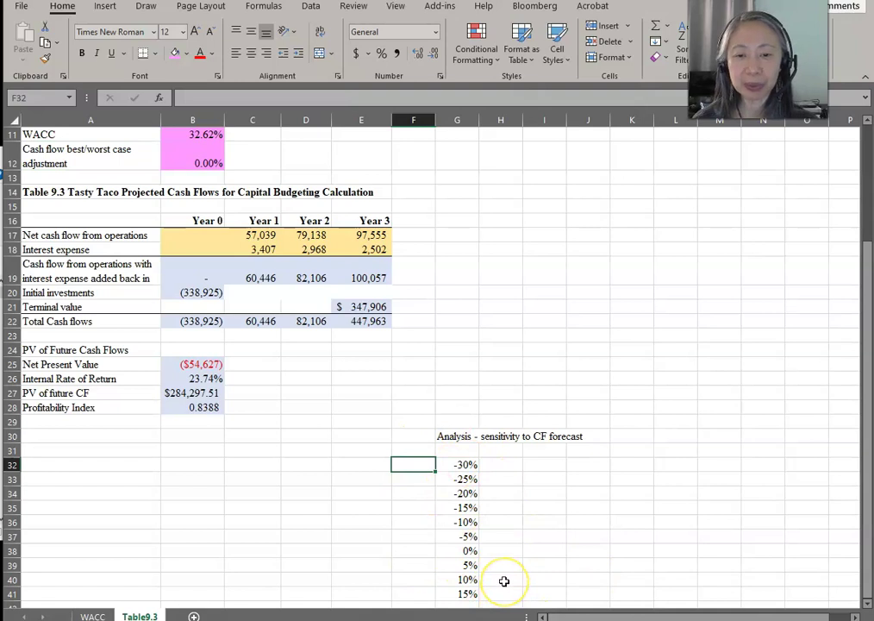
text(CF adj)
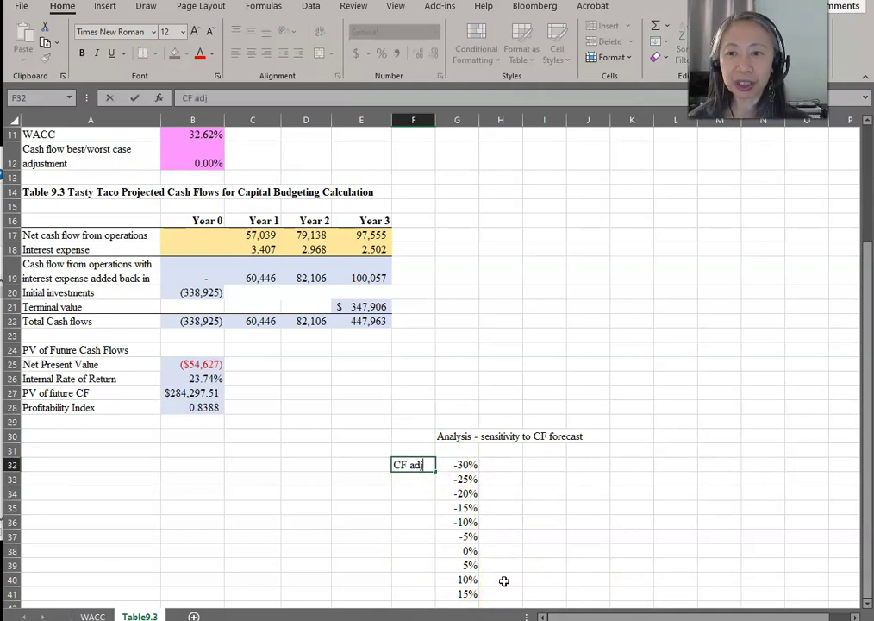
text(ustment factor)
key(Return)
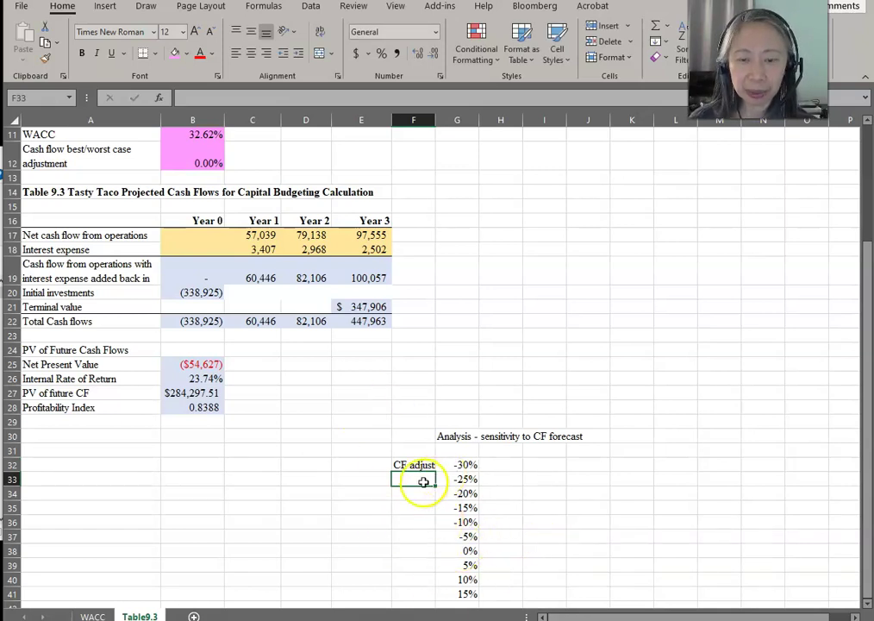
drag(414, 465, 411, 592)
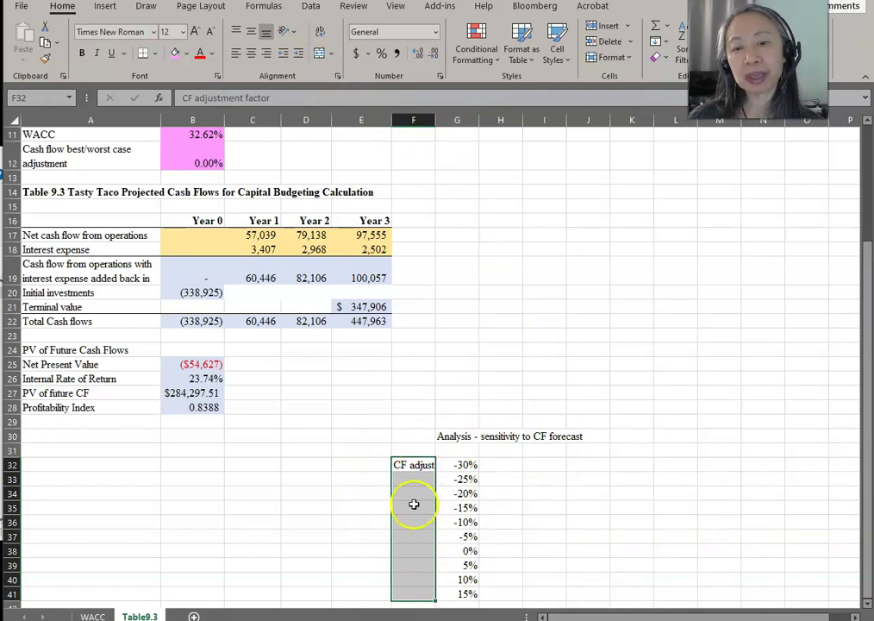
click(319, 53)
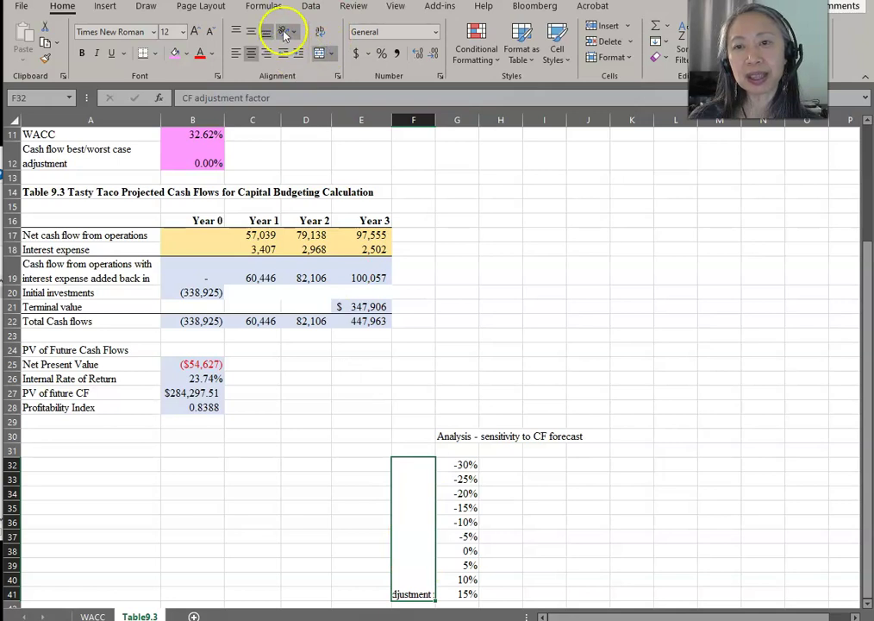
Try the Rotate Text Down and Vertical Text orientations on the merged "CF adjustment factor" label.
click(287, 33)
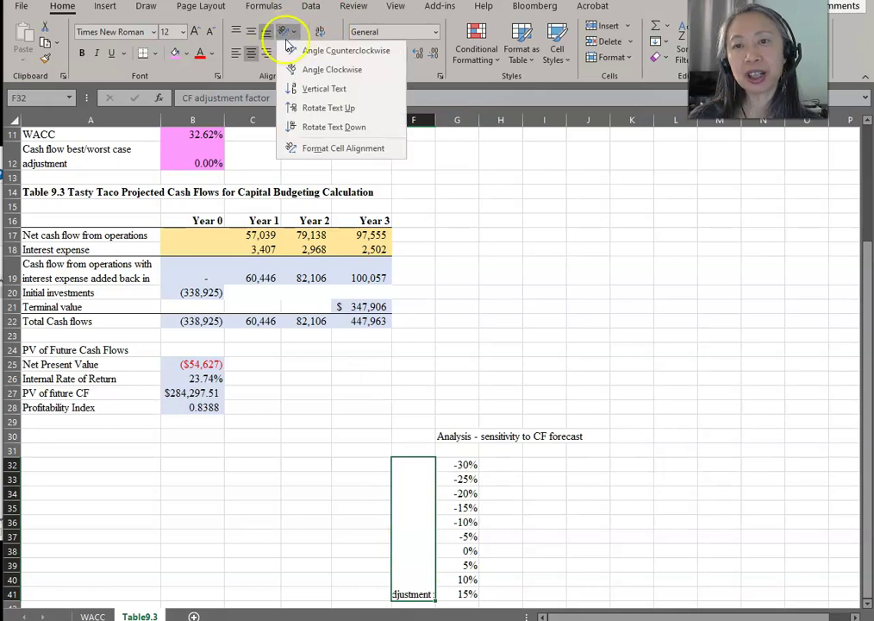
click(309, 127)
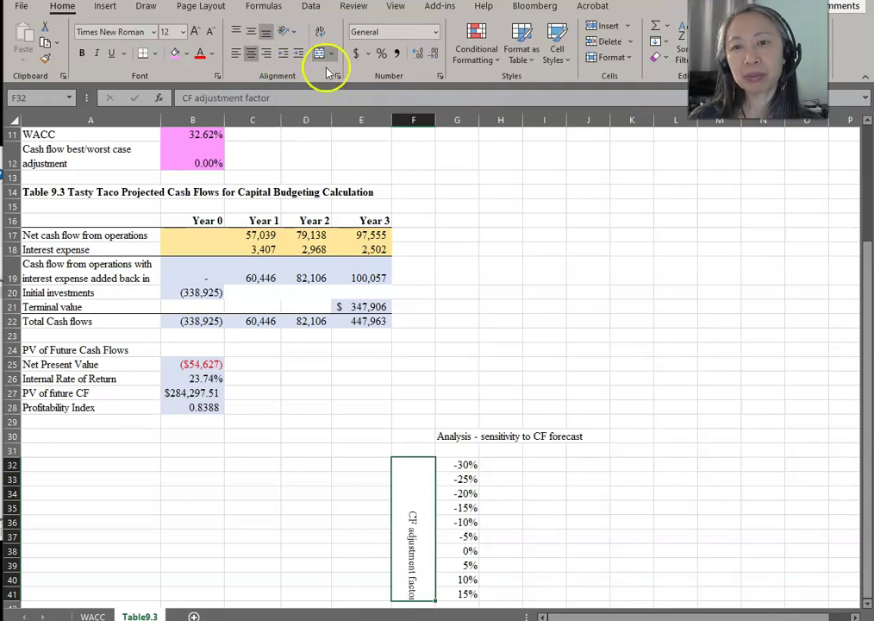
click(287, 32)
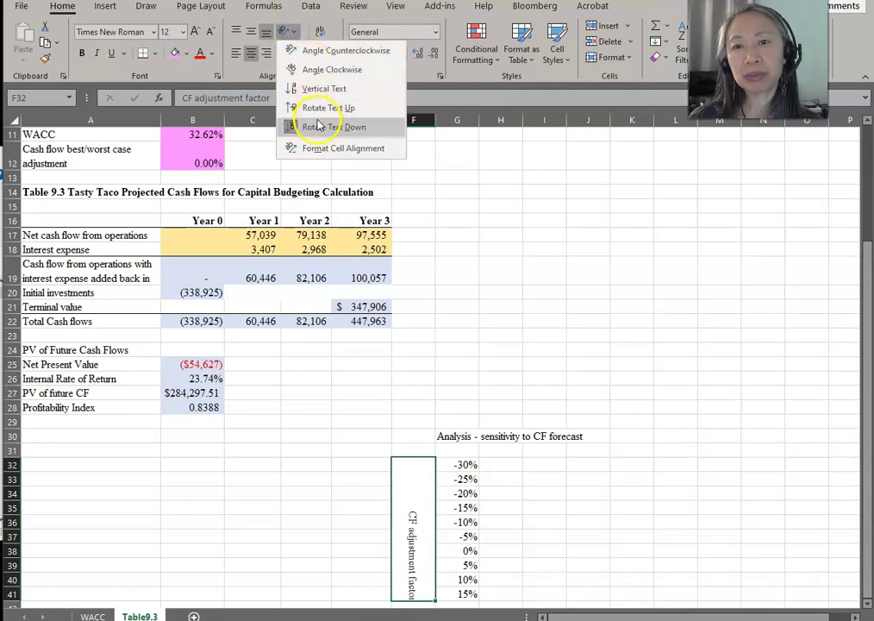
click(330, 90)
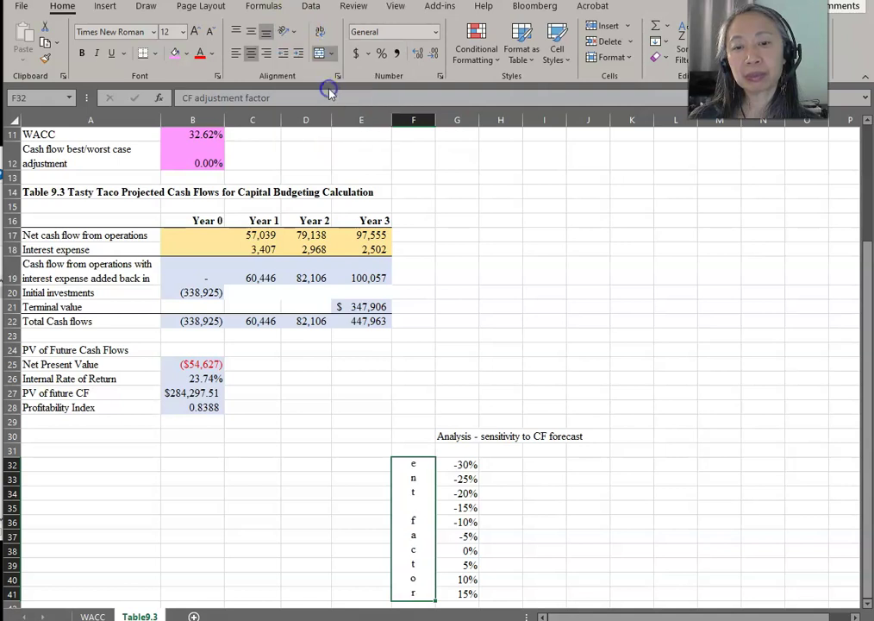
Rotate the merged "CF adjustment factor" label's text up and align it to the vertical middle of the cell.
click(289, 35)
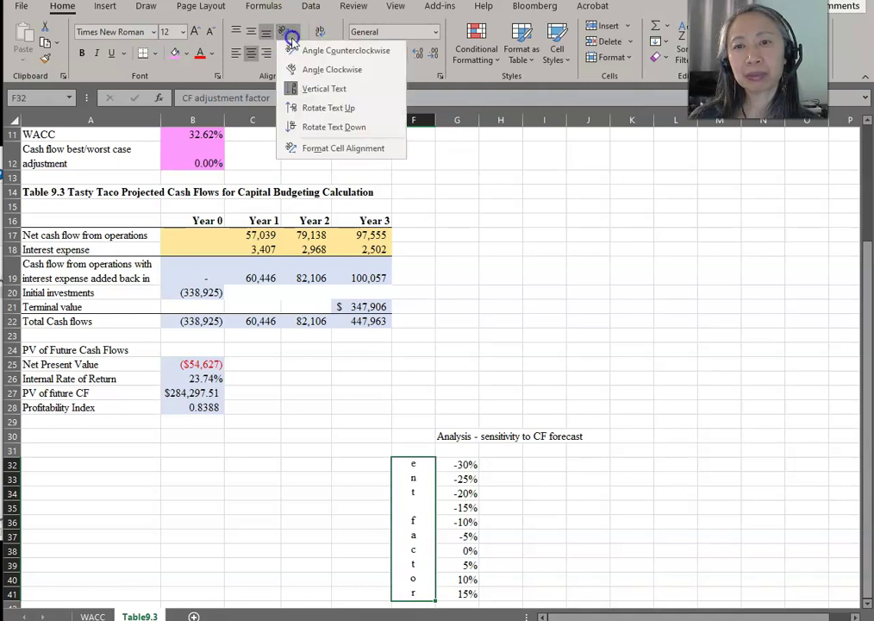
click(315, 108)
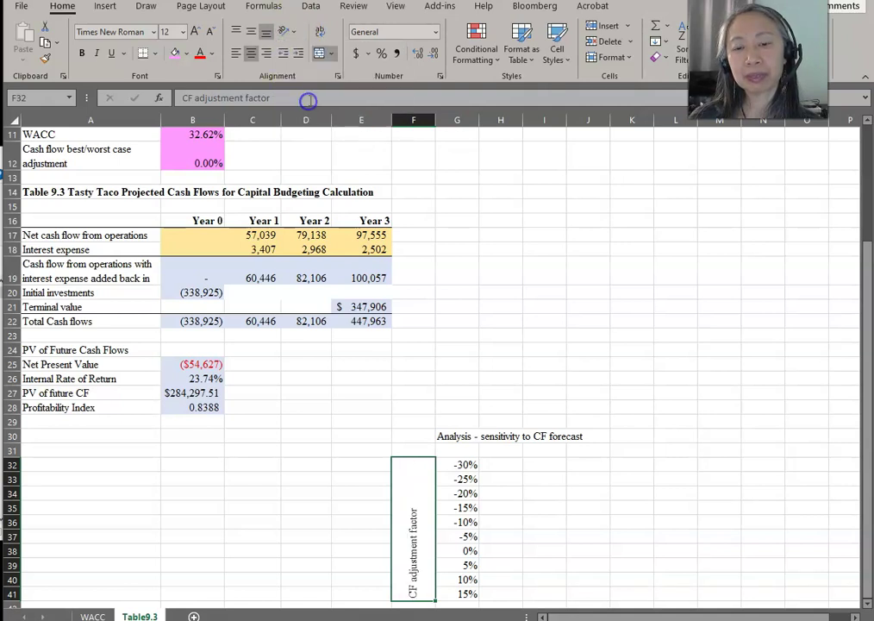
click(251, 32)
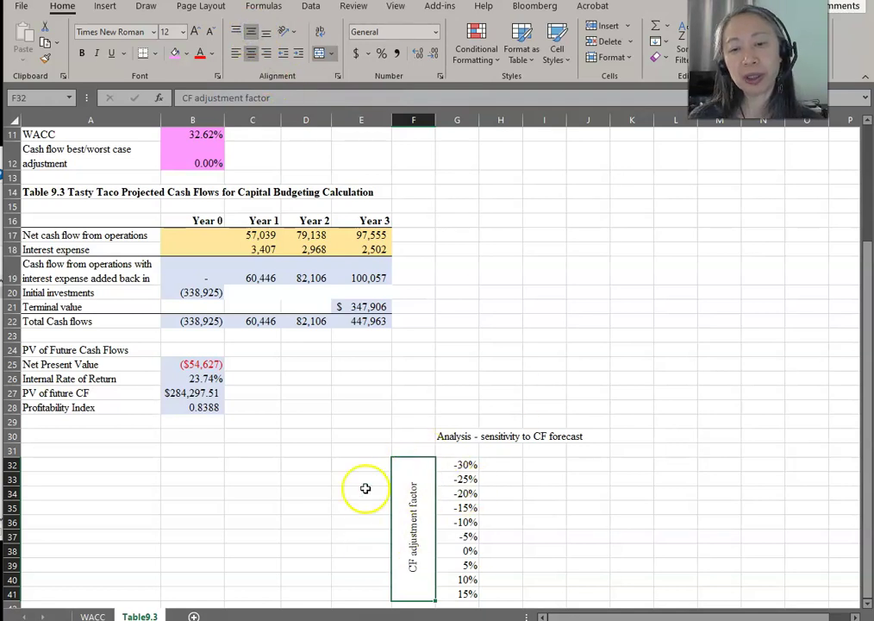
click(528, 521)
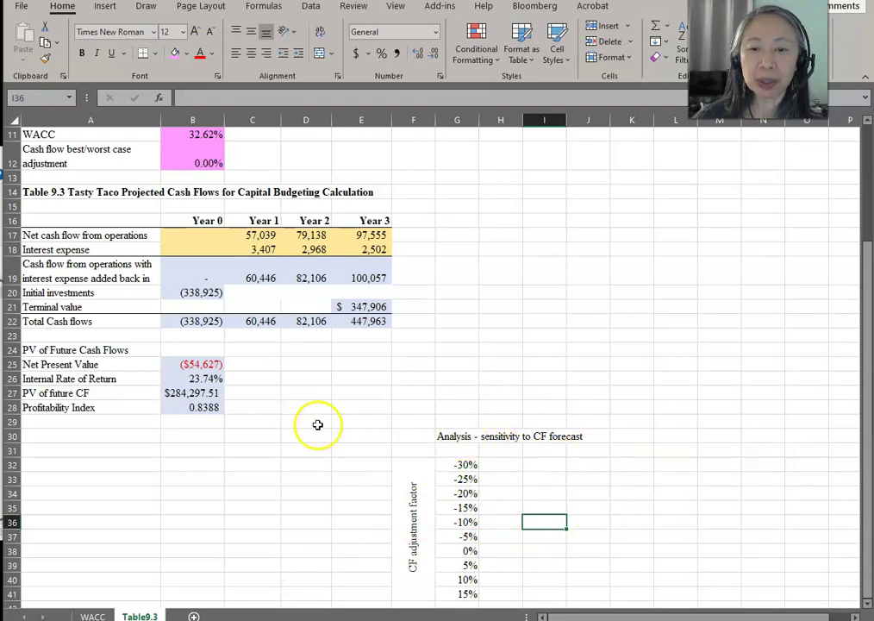
Insert a blank row at row 31, between the sensitivity analysis heading and the adjustment list.
click(11, 450)
right_click(11, 450)
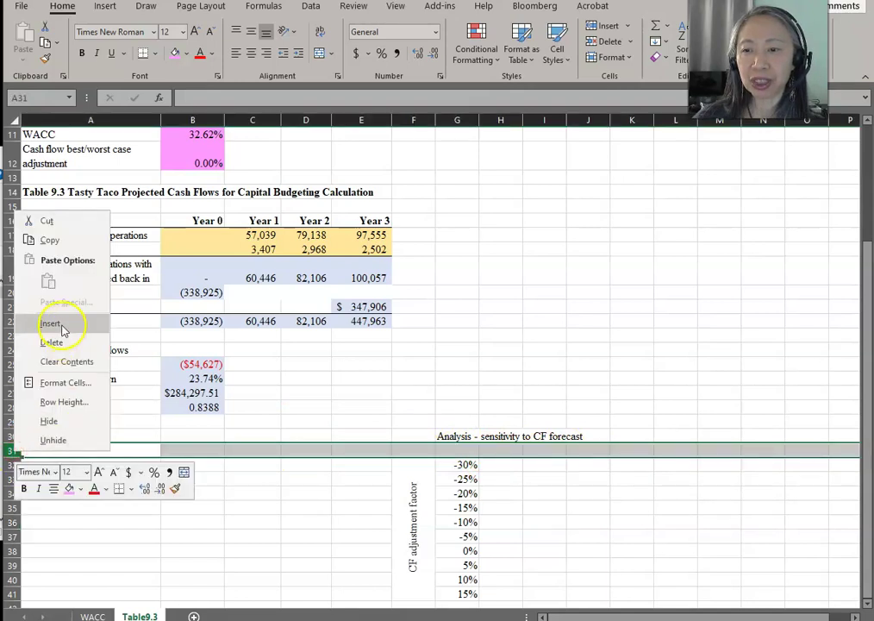
click(64, 327)
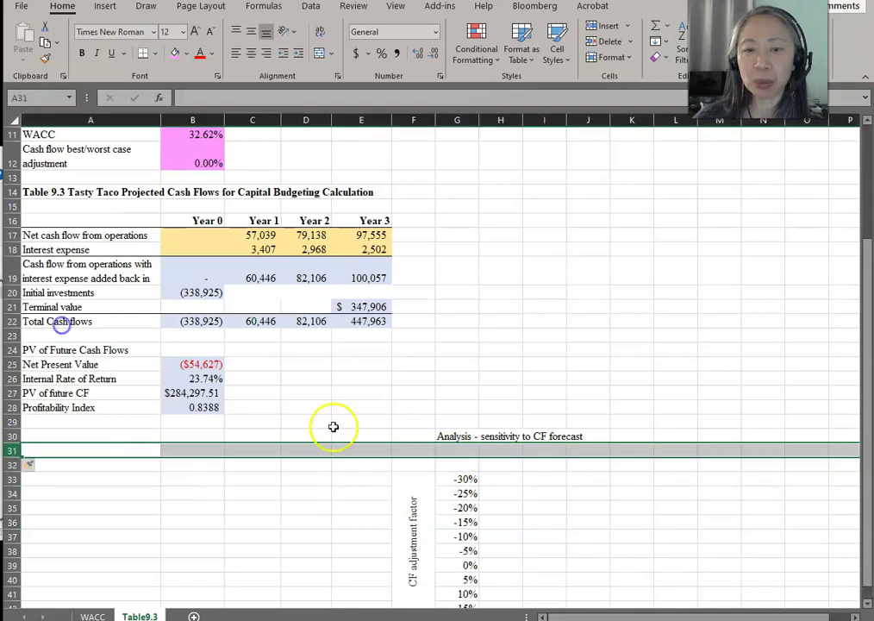
Enter the column headings "PV of future CF", "NPV", "IRR" and "PI" across H31:K31.
click(503, 452)
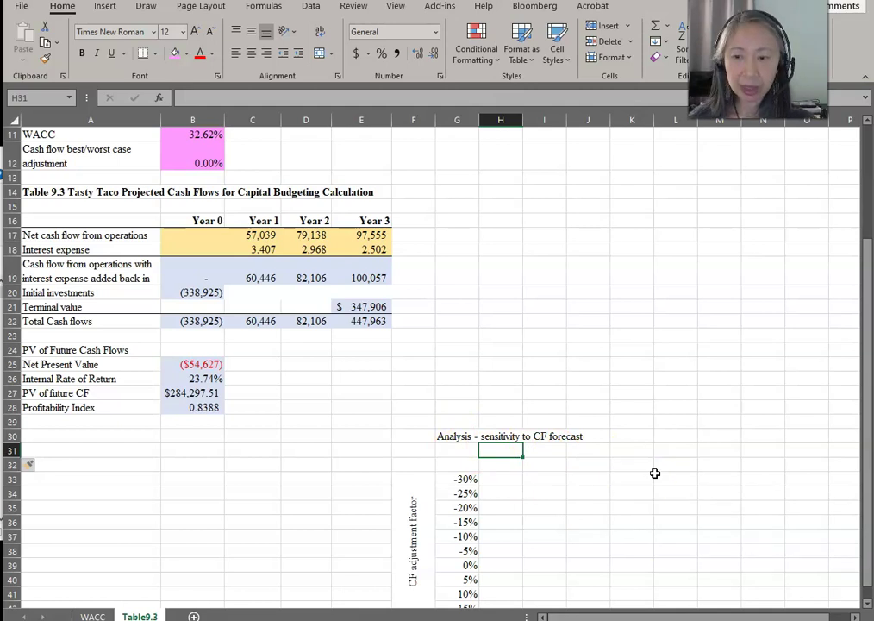
text(PV of future CF)
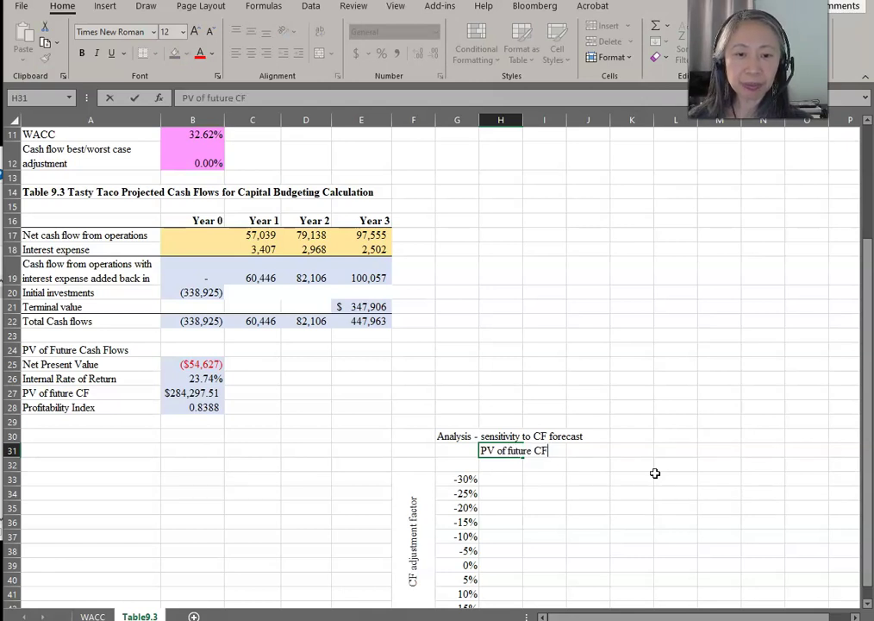
key(Tab)
text(NPV)
key(Tab)
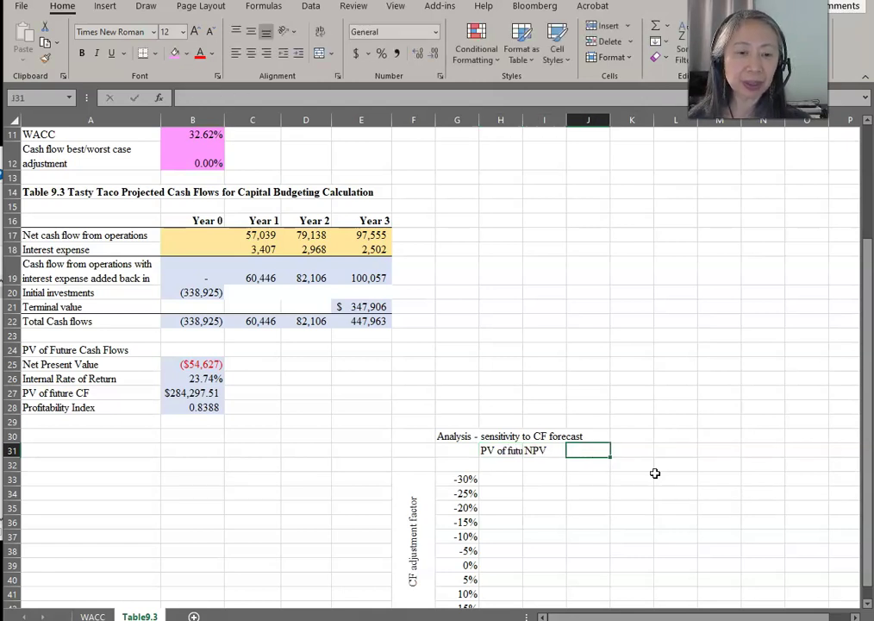
text(IRR)
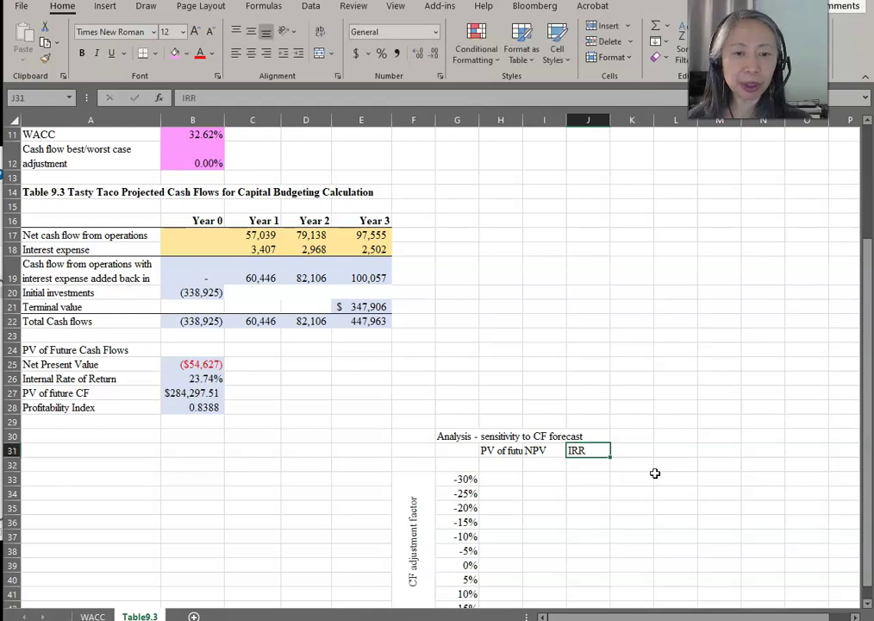
key(Tab)
text(P)
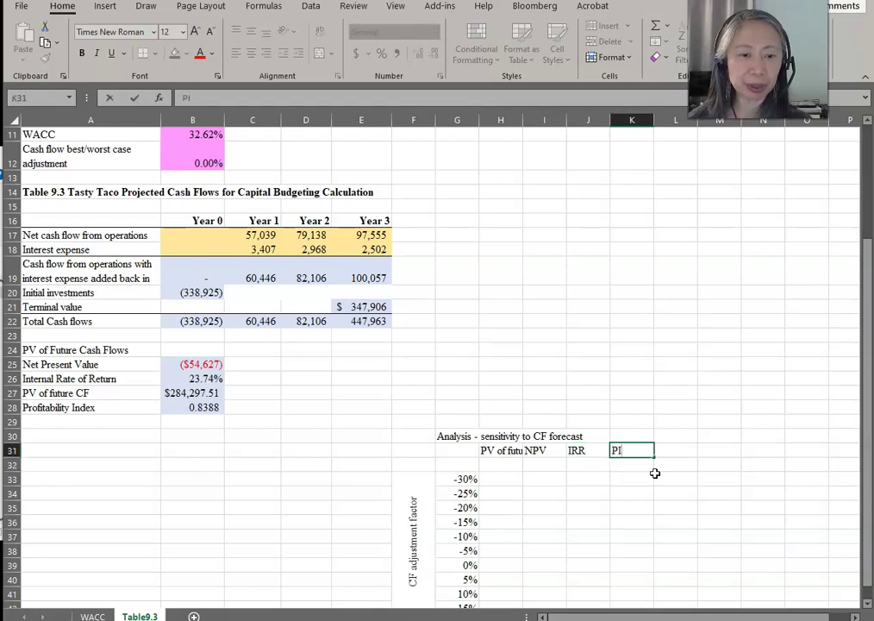
key(Return)
Link H32 to the PV of future CF with =B27 and I32 to the Net Present Value with =B25.
click(499, 466)
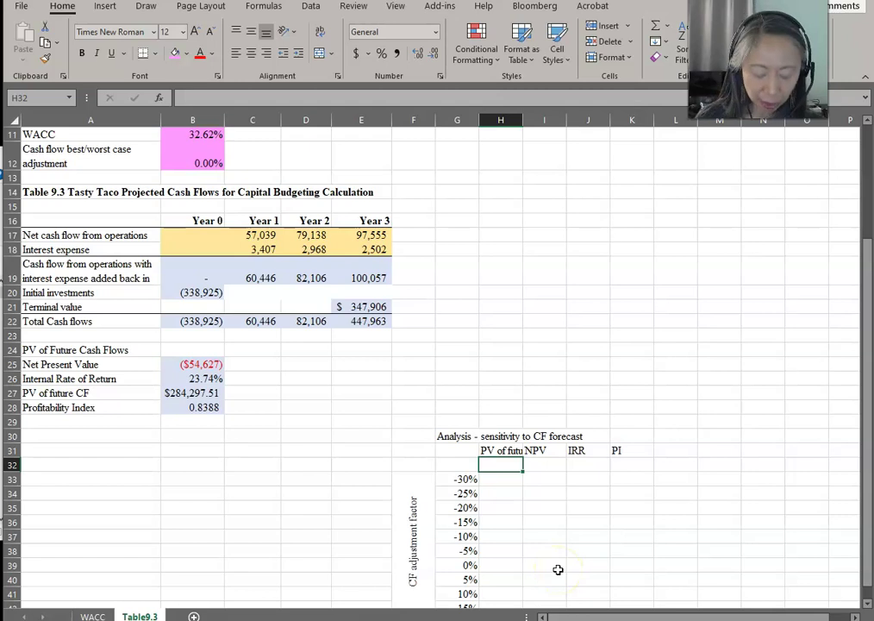
text(=)
click(205, 394)
key(Return)
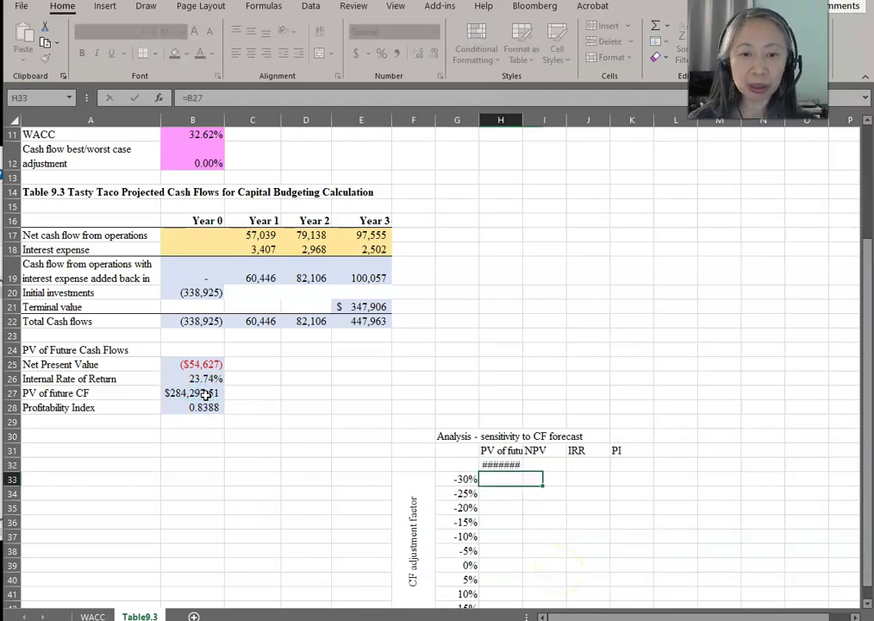
key(Up)
key(Right)
text(=)
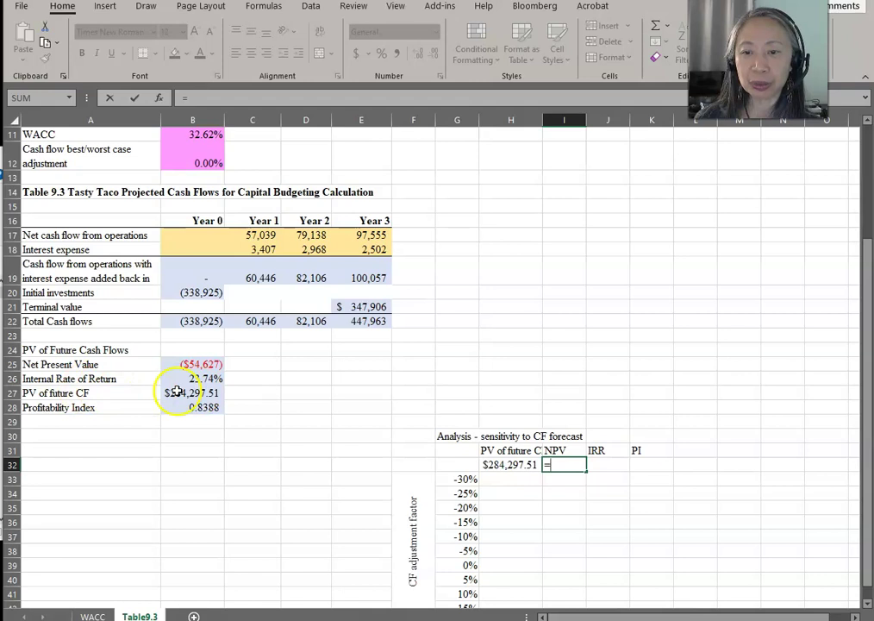
click(195, 365)
key(Tab)
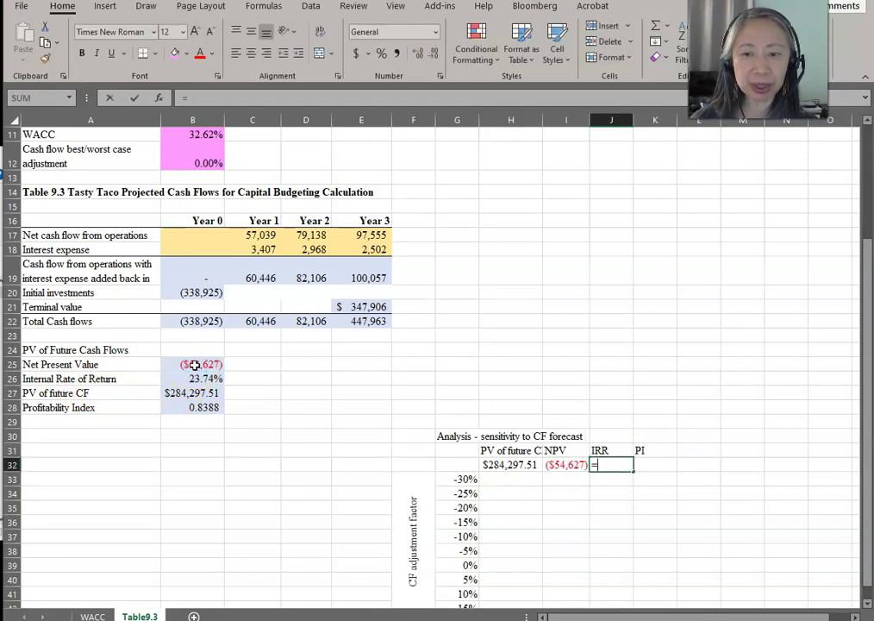
Link J32 to the Internal Rate of Return in B26 and K32 to the Profitability Index with =B28.
click(194, 378)
key(Tab)
text(=)
click(182, 407)
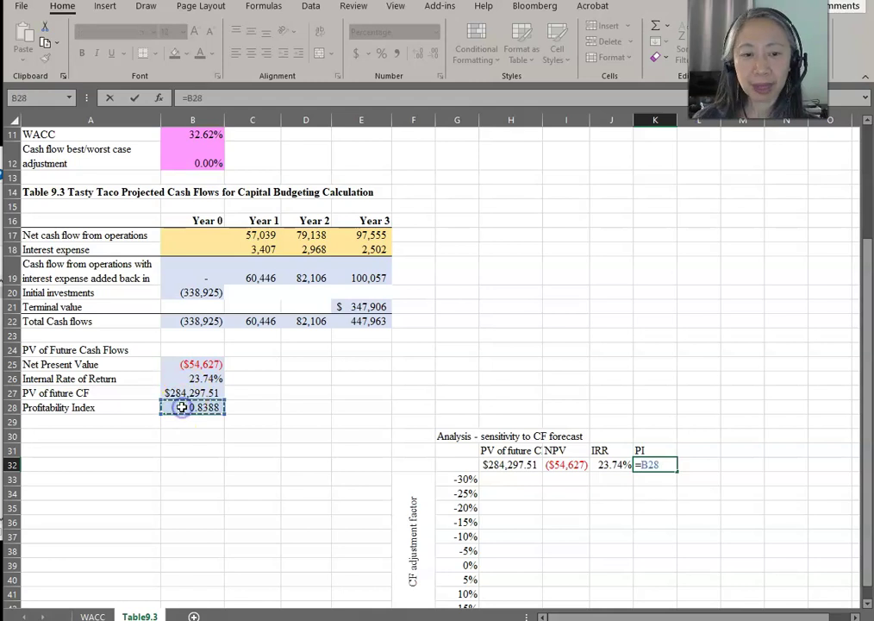
key(Return)
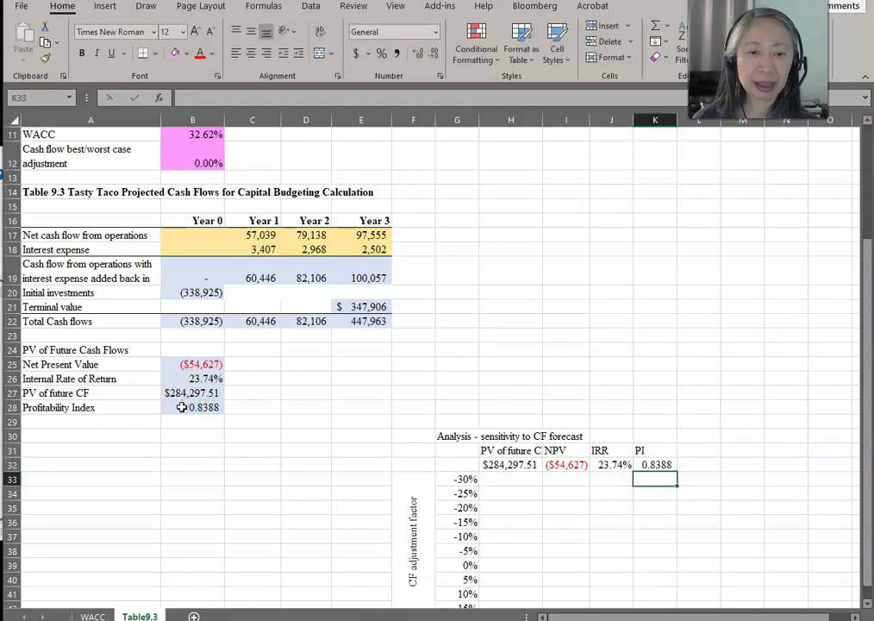
Wrap the "PV of future CF" heading text in H31.
click(509, 450)
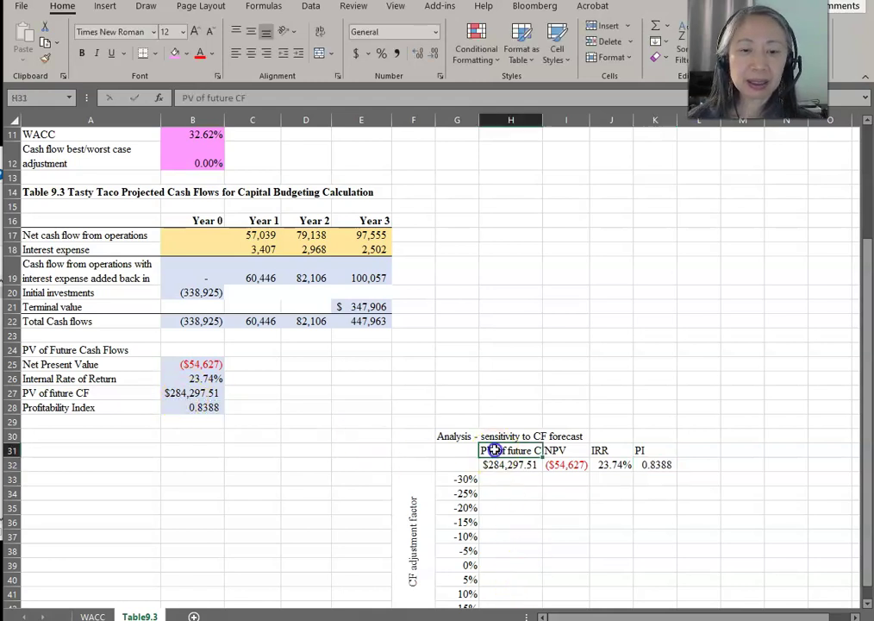
click(321, 32)
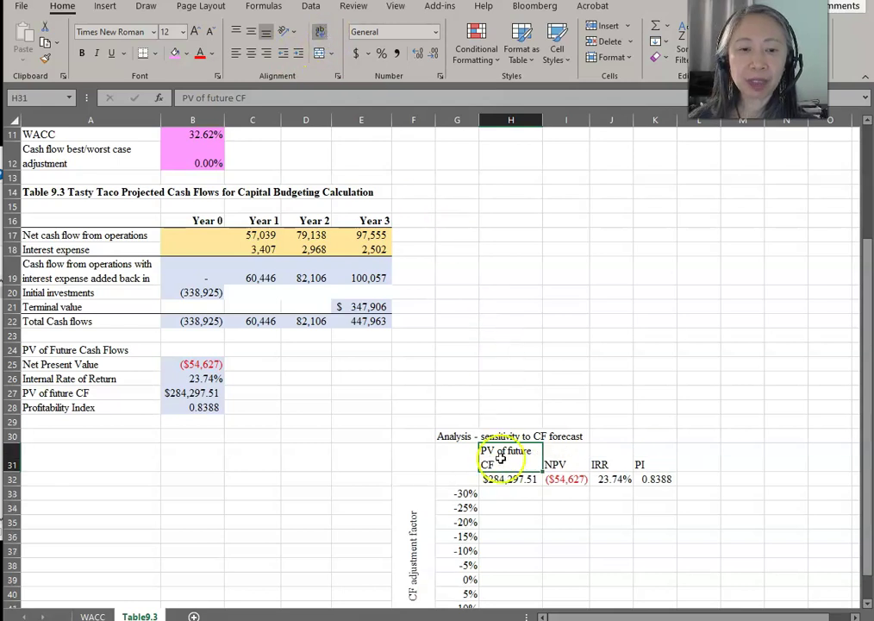
click(399, 433)
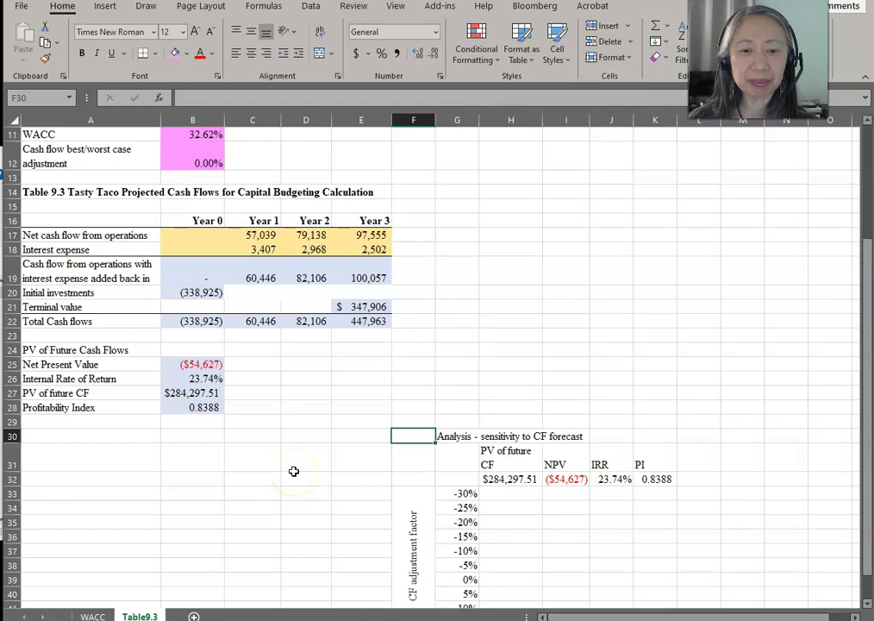
Create a what-if data table over G32:K42 using the cash flow best/worst case adjustment in B12 as the column input cell.
drag(750, 60, 683, 191)
scroll(501, 298, down, 3)
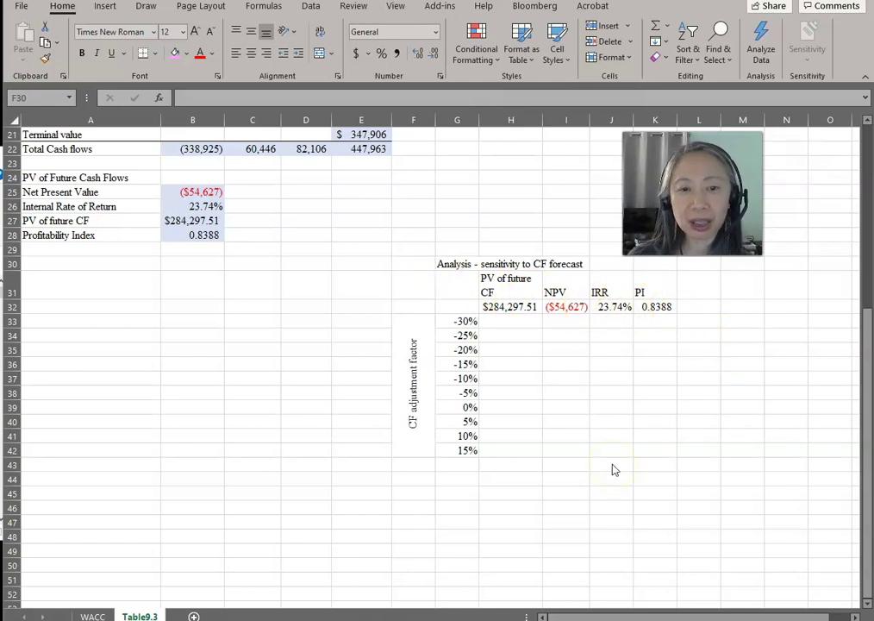
click(359, 265)
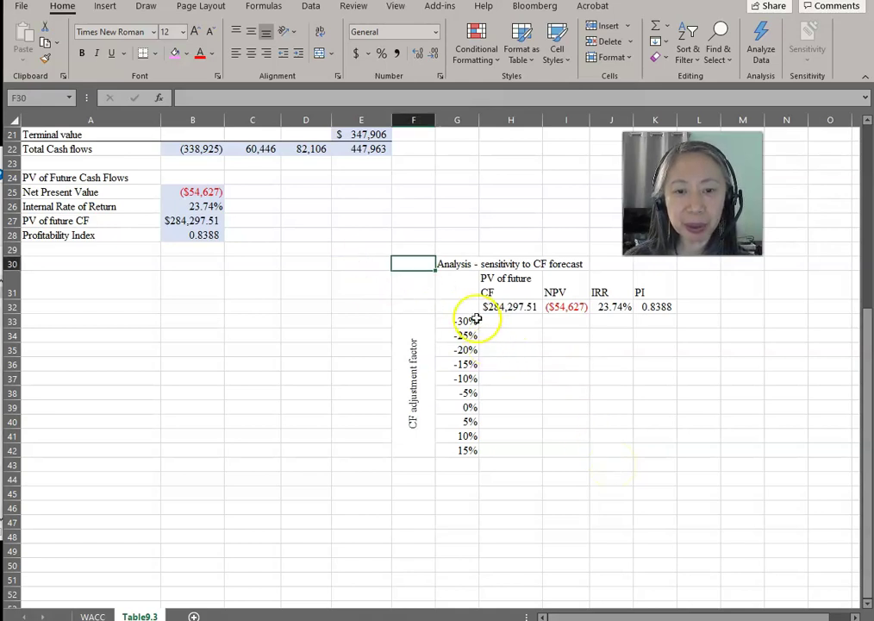
drag(461, 306, 647, 451)
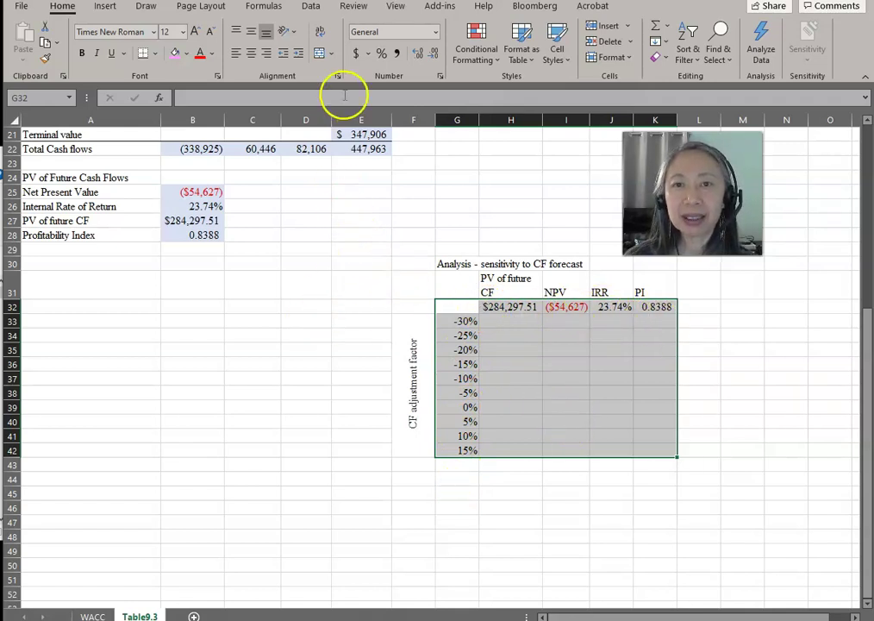
click(310, 8)
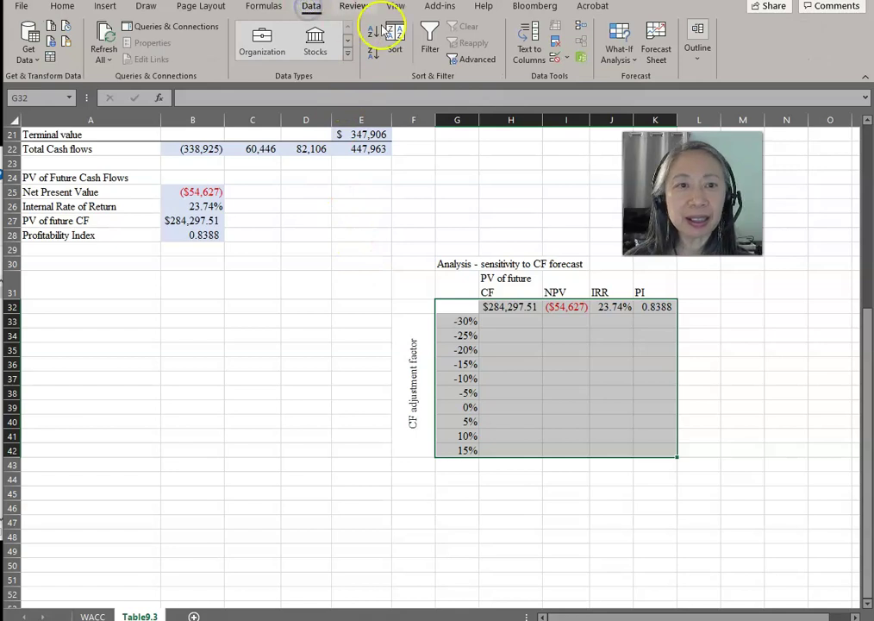
click(614, 52)
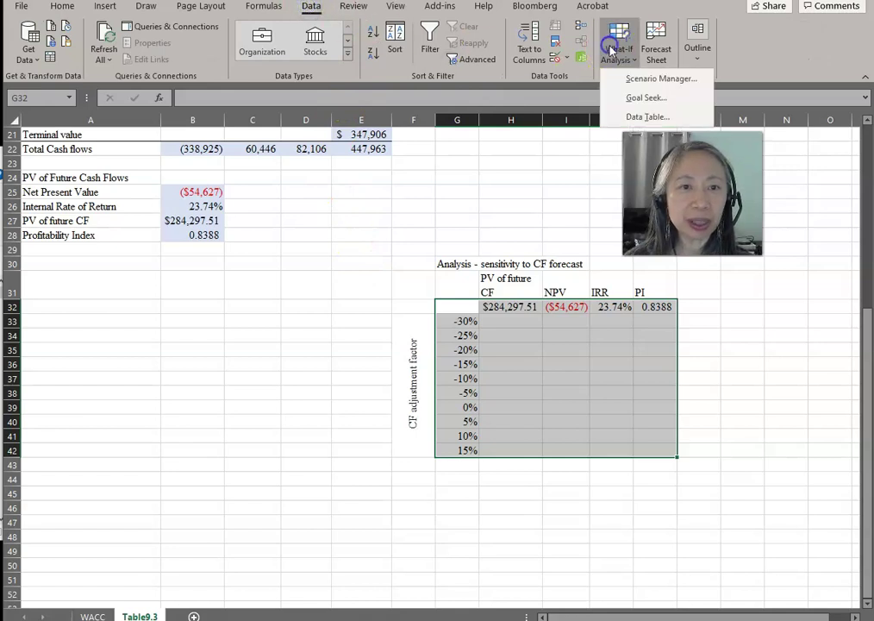
click(632, 118)
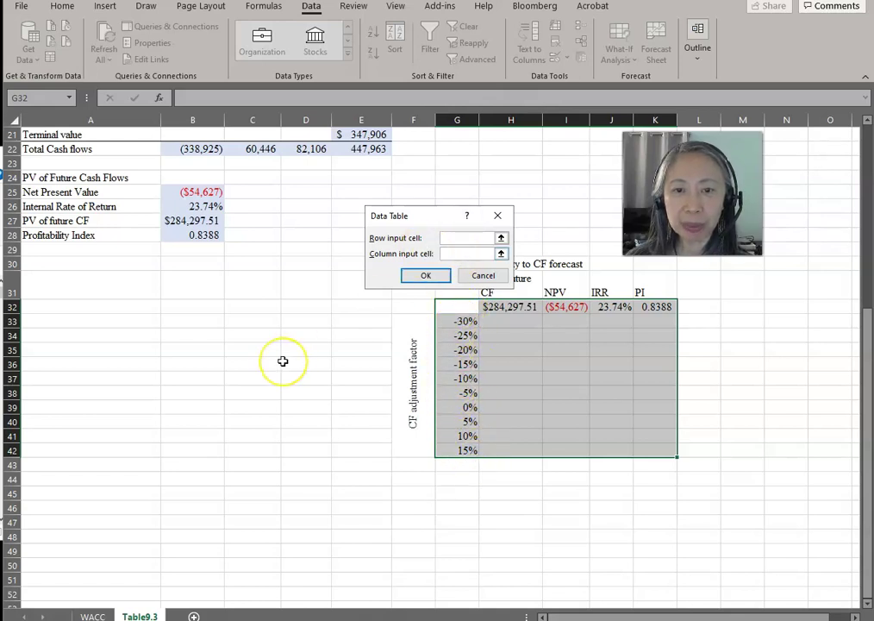
scroll(282, 361, up, 7)
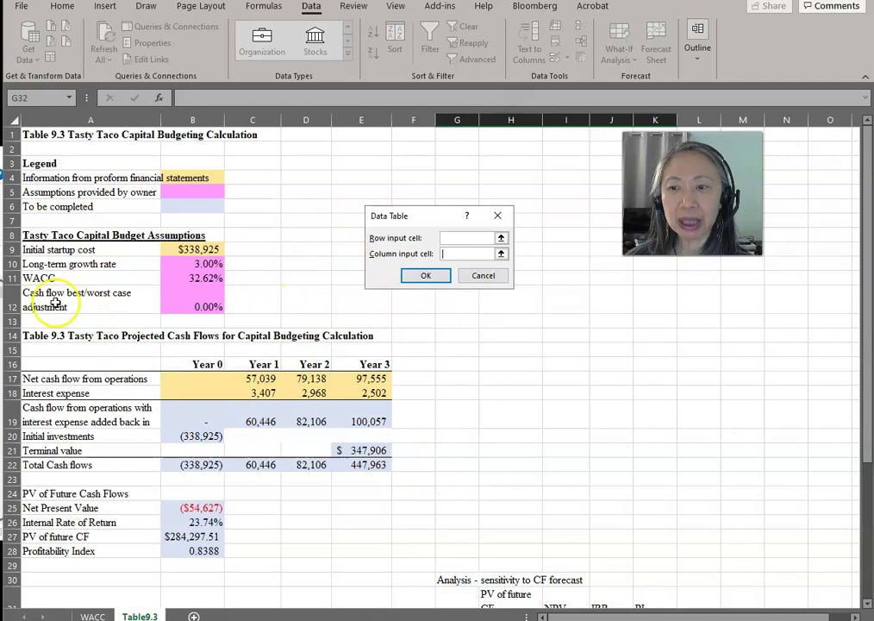
click(196, 301)
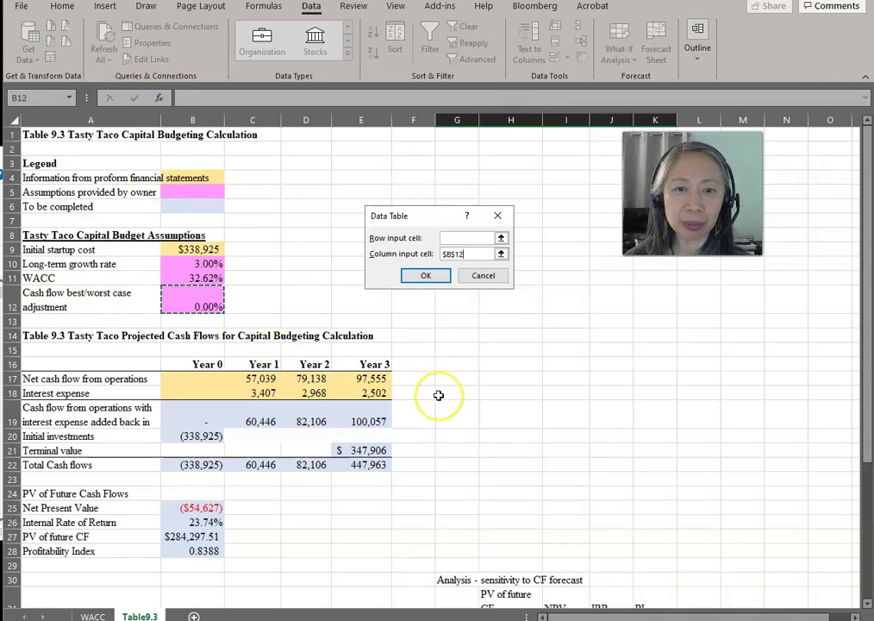
scroll(439, 397, down, 5)
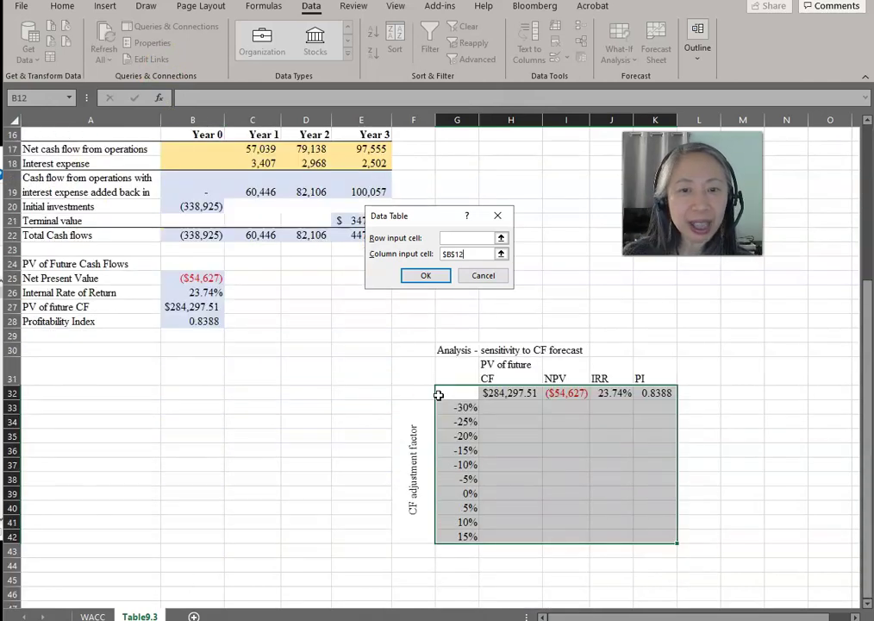
click(433, 277)
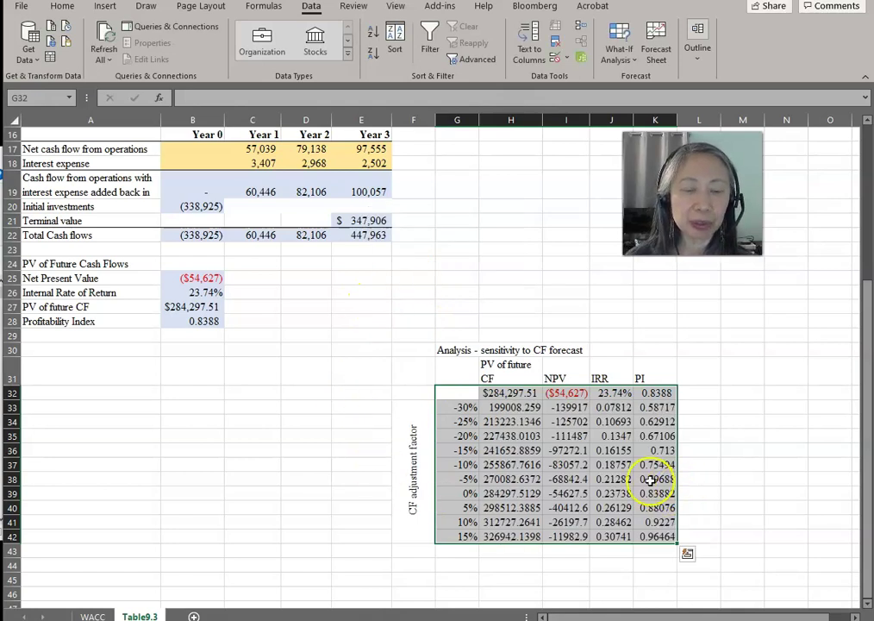
Copy the currency format of H32 onto the PV of future CF results in H33:H42.
click(516, 392)
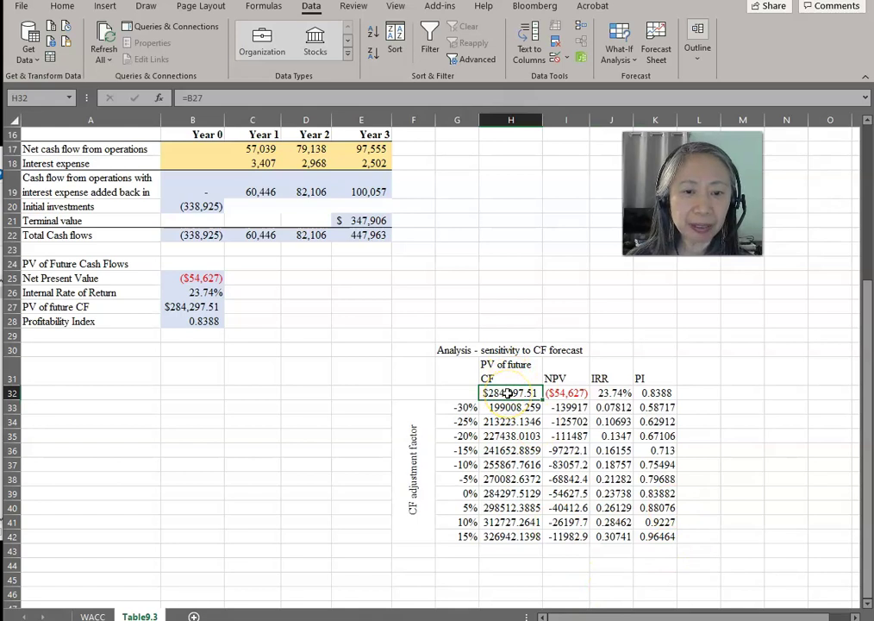
drag(508, 392, 662, 394)
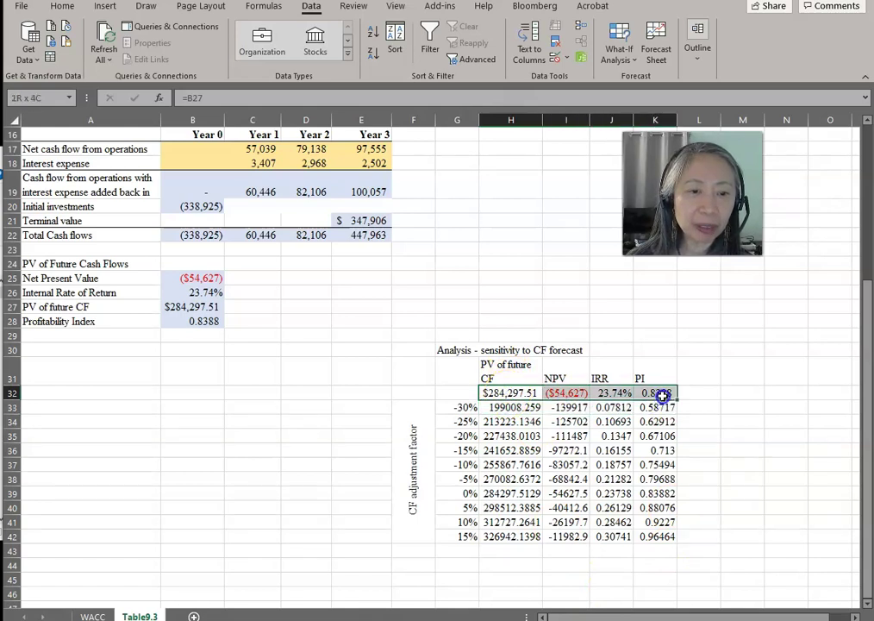
click(56, 7)
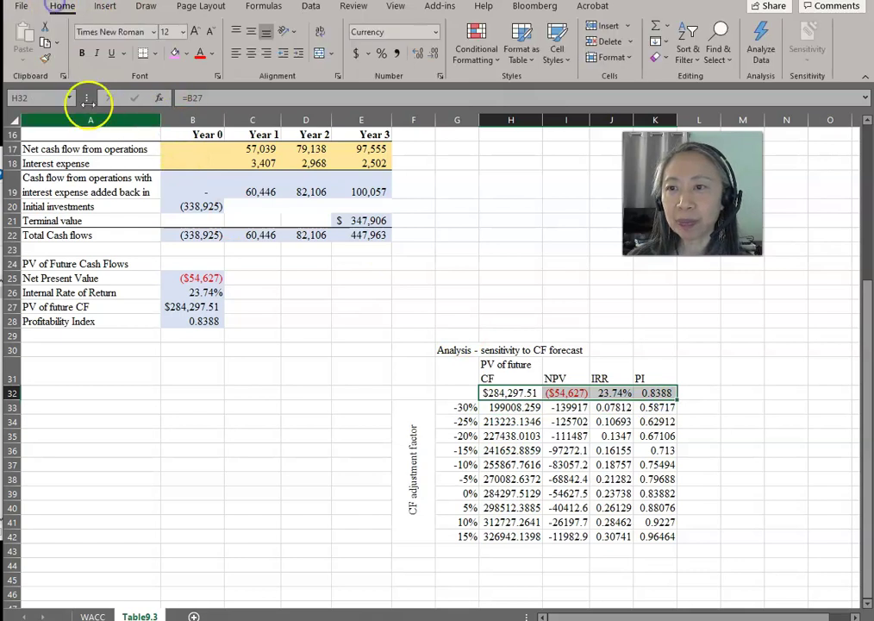
click(46, 59)
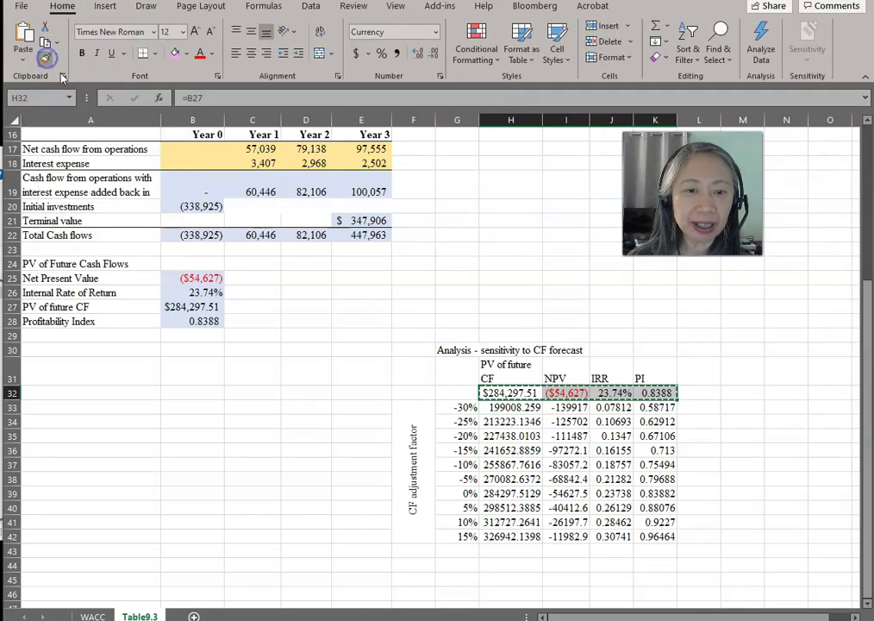
mouse_move(505, 405)
mouse_down()
mouse_move(497, 449)
mouse_move(517, 530)
mouse_up()
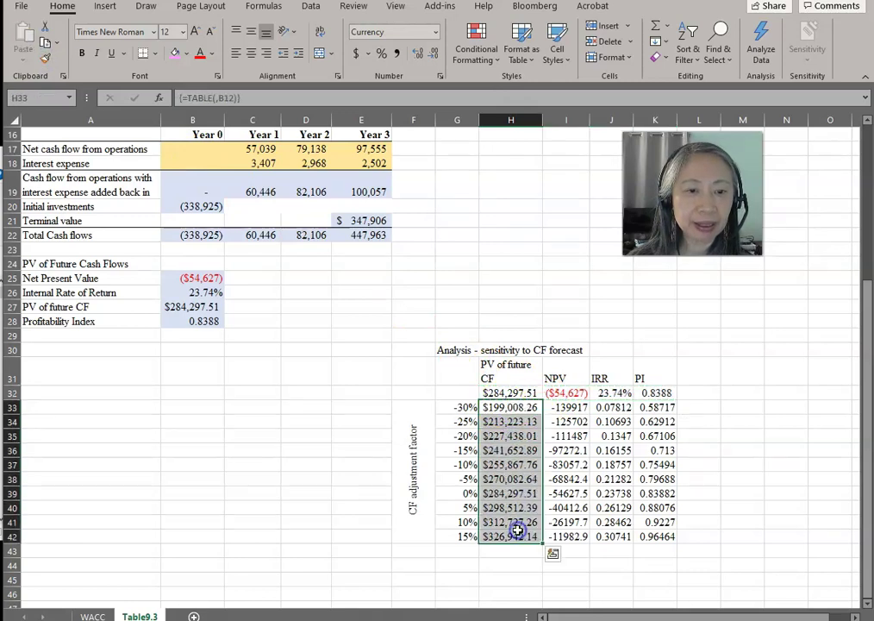
Copy the formats of I32:K32 onto the NPV, IRR and PI results in I33:K42 and autofit column I's width.
click(564, 392)
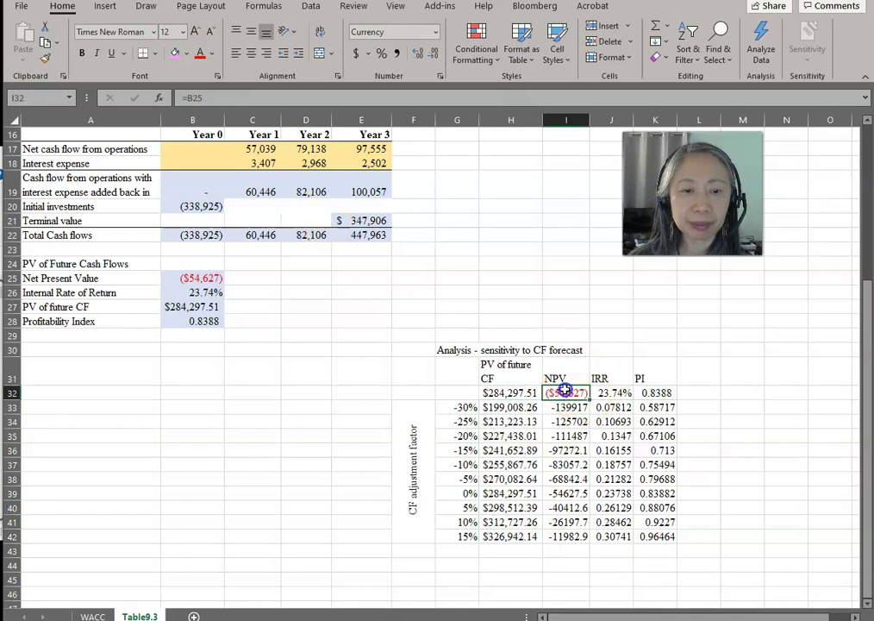
drag(564, 392, 644, 399)
drag(564, 392, 639, 392)
click(44, 58)
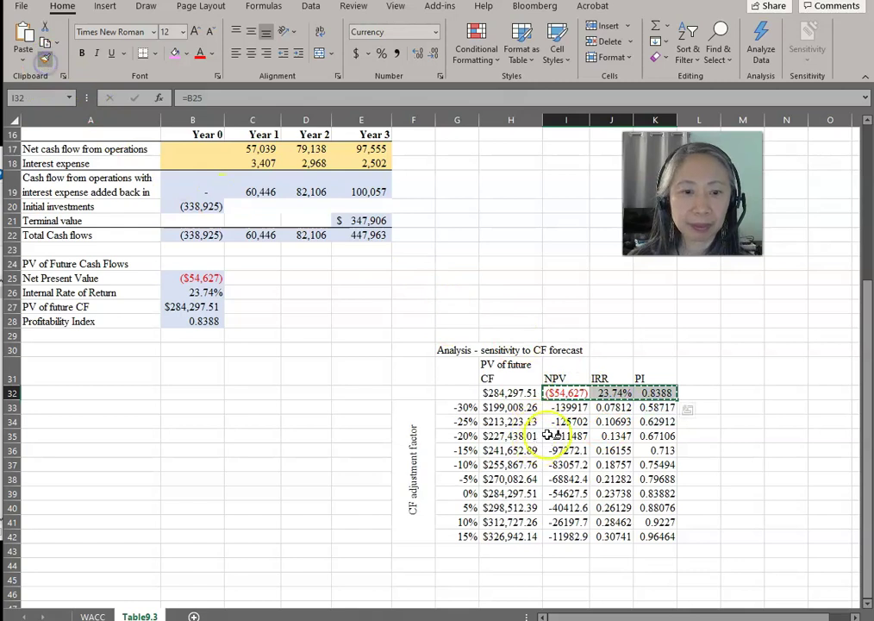
mouse_move(564, 405)
mouse_down()
mouse_move(698, 454)
mouse_move(658, 539)
mouse_up()
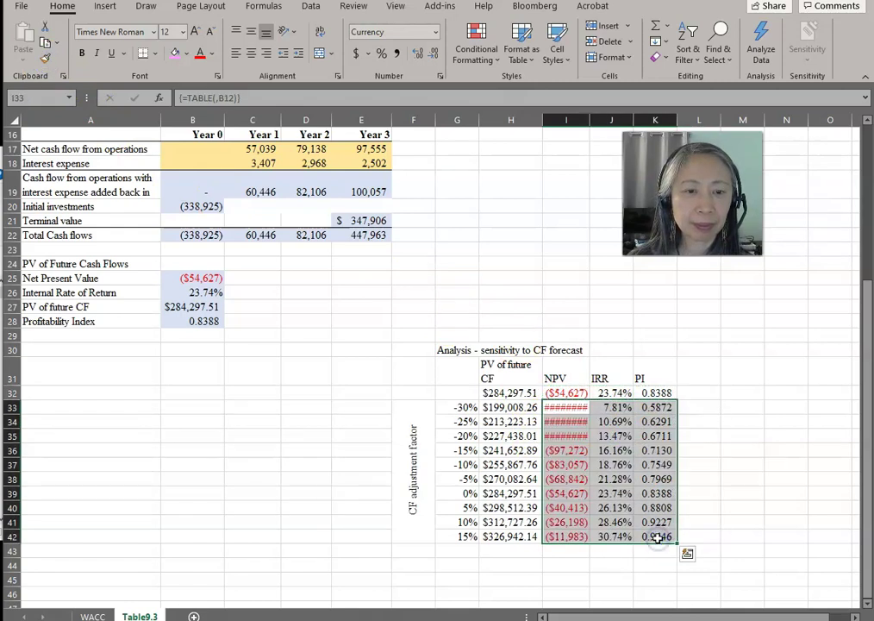
click(532, 365)
double_click(589, 120)
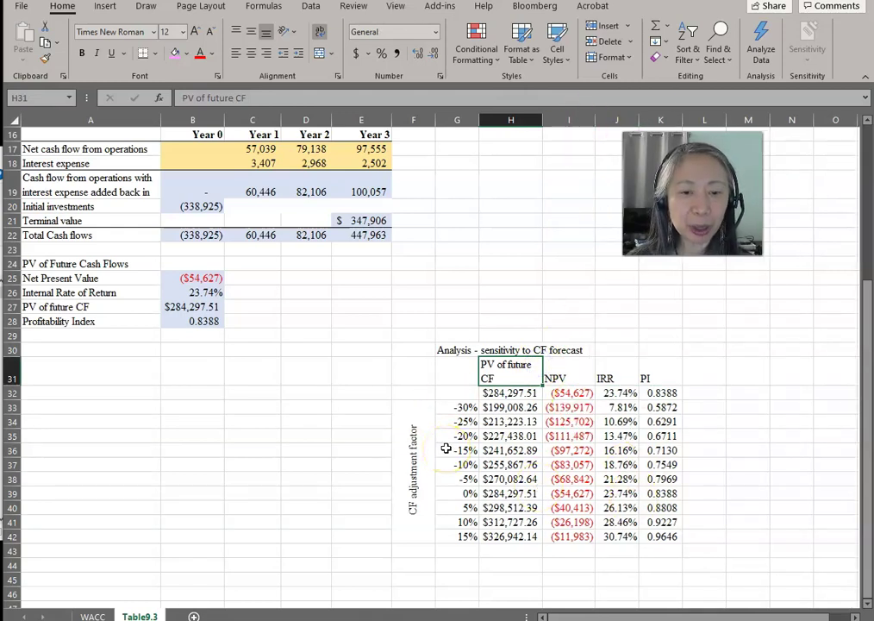
Label the first row of the sensitivity table "Base case" in G32.
click(399, 377)
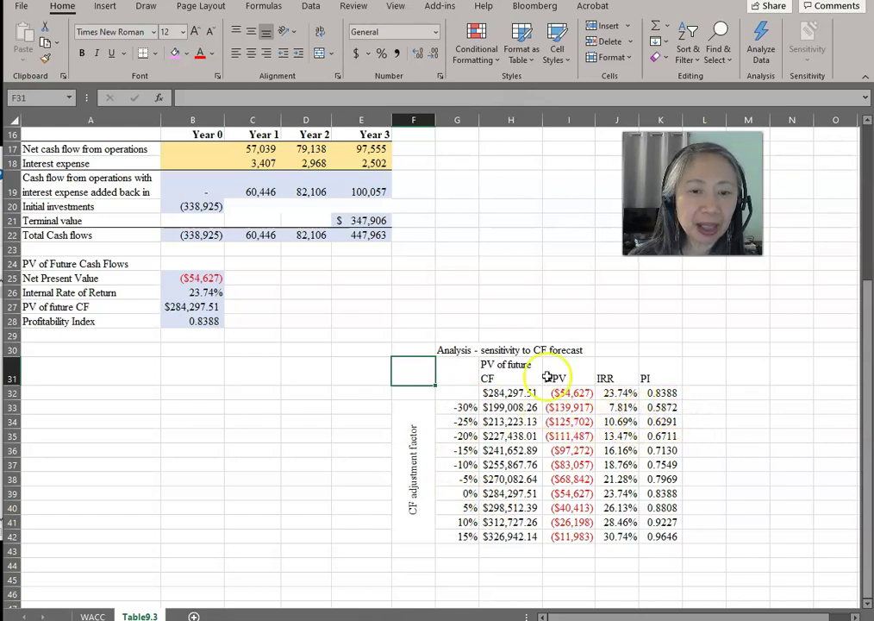
click(455, 388)
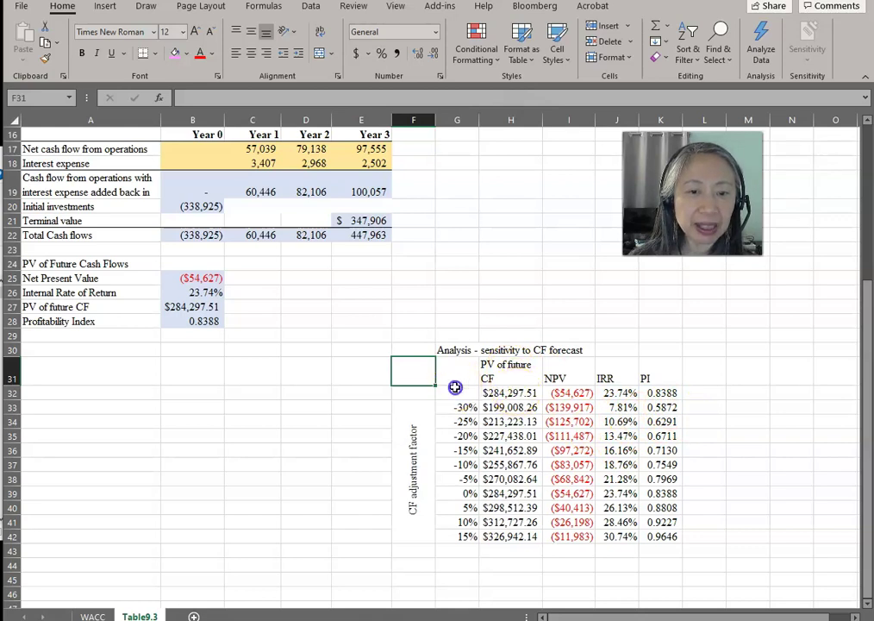
text(Base case)
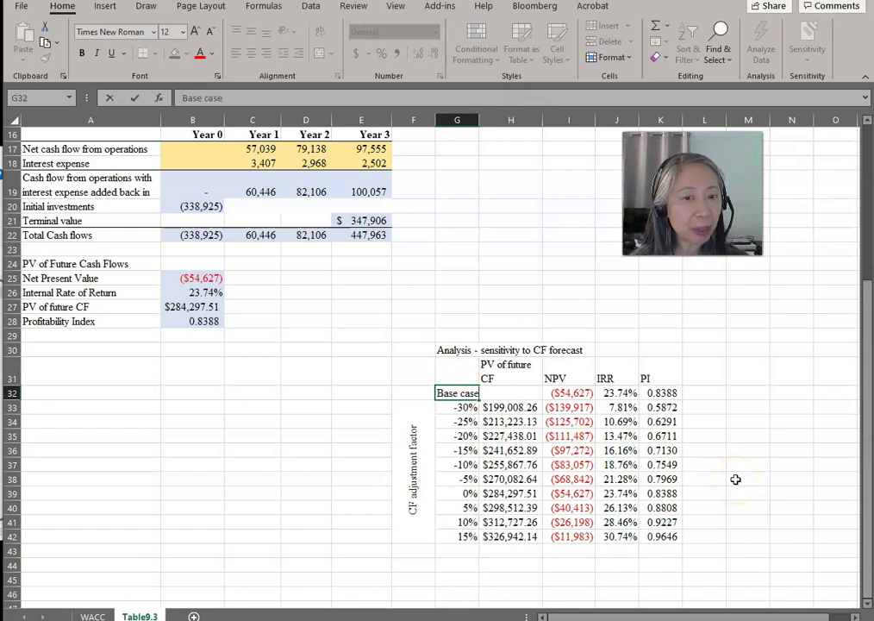
key(Return)
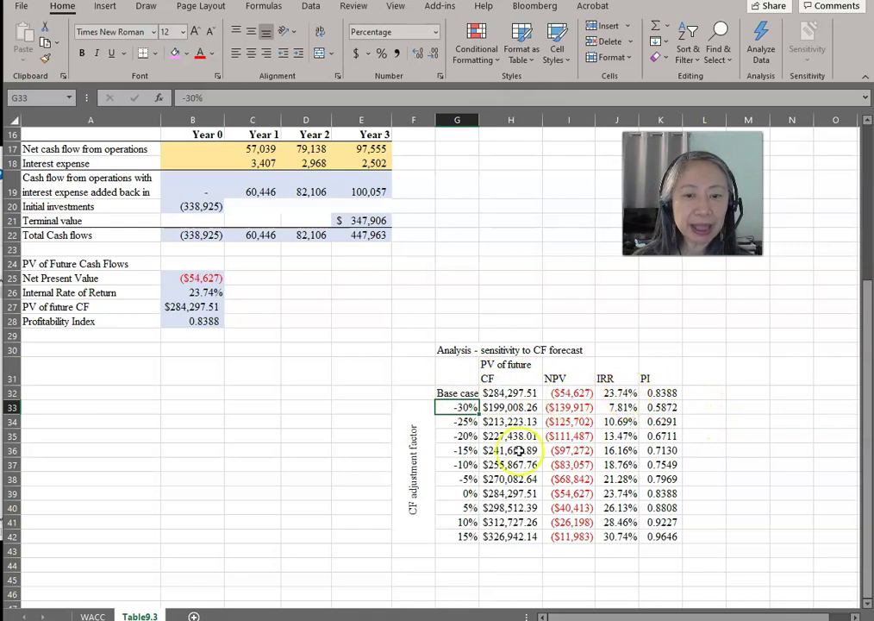
click(471, 493)
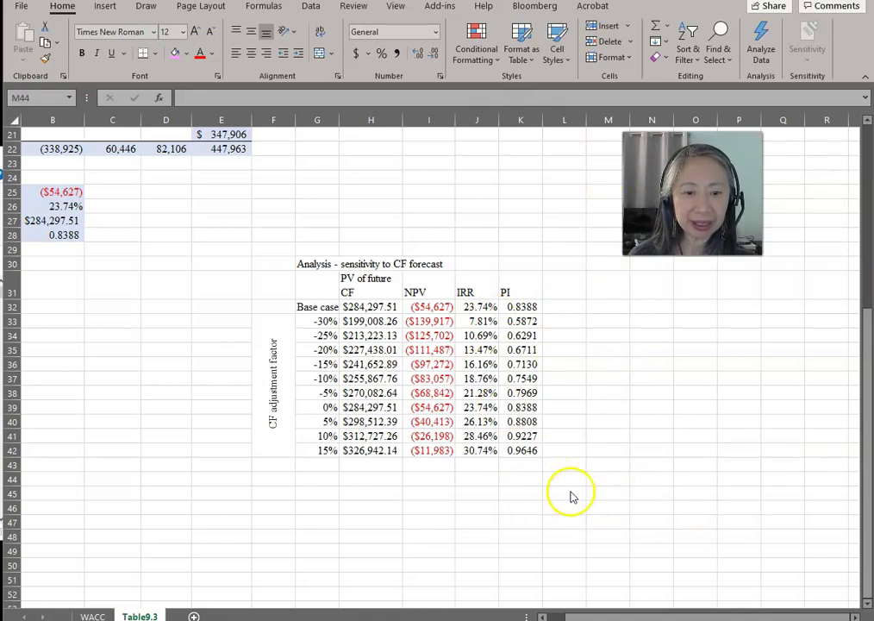
Enter the title "Impact on NPV" in M45 for a second sensitivity table.
click(610, 492)
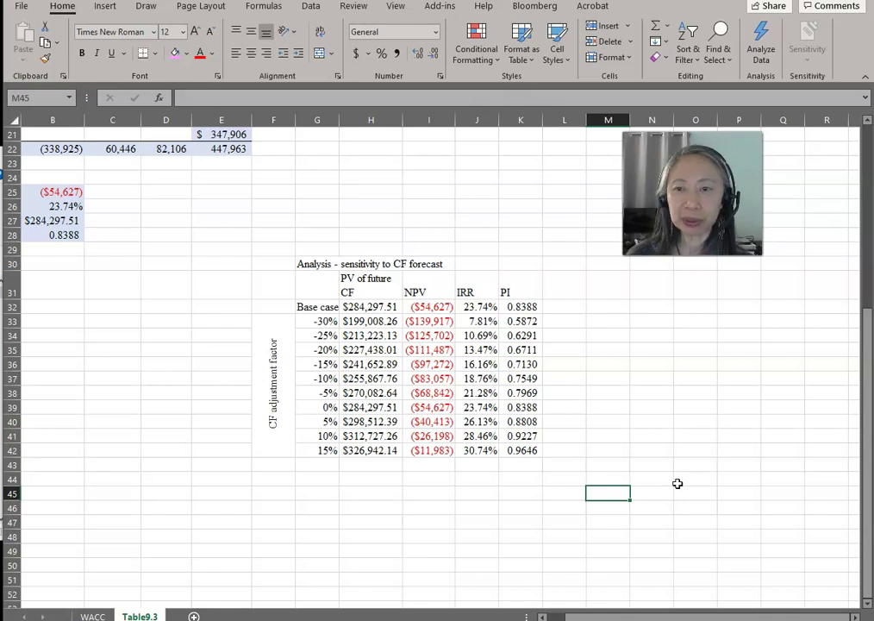
text(Imp)
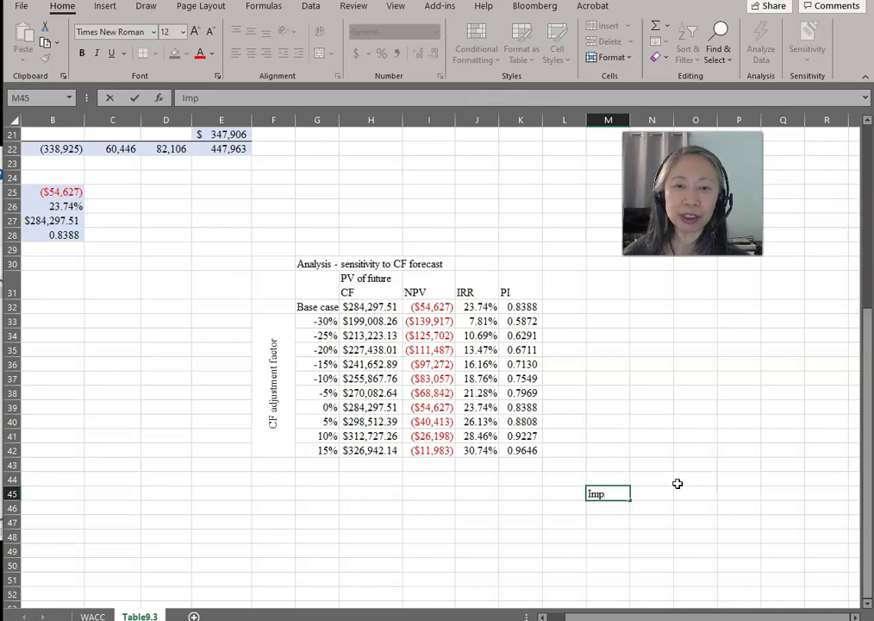
text(ac)
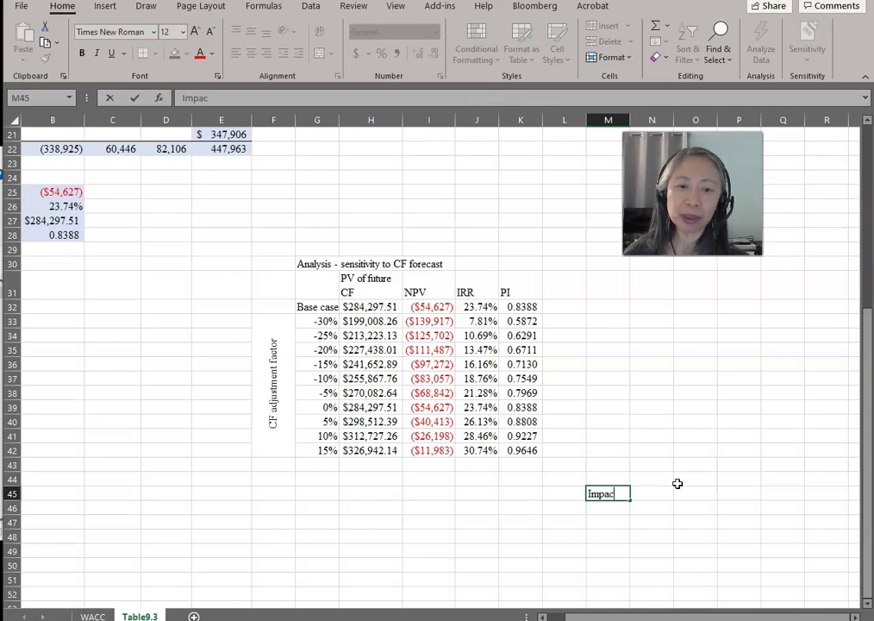
text(t on NPV)
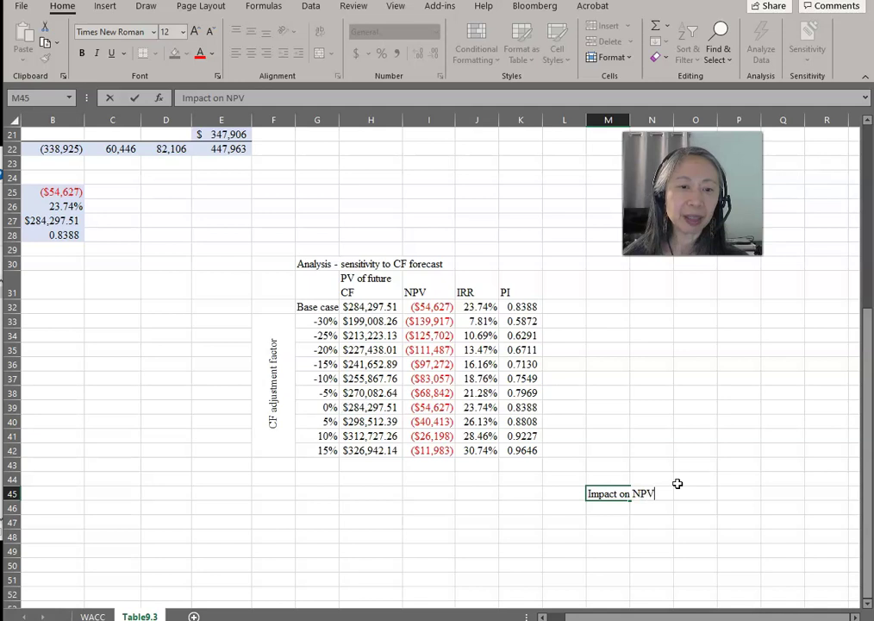
key(Return)
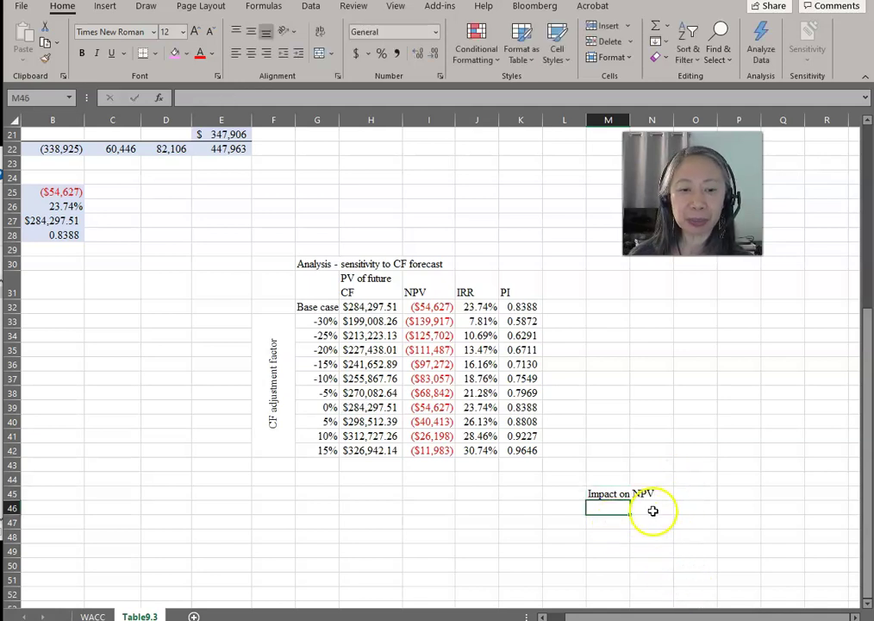
Enter the heading "CF Adjustment factor" in N46, under the "Impact on NPV" title.
click(654, 507)
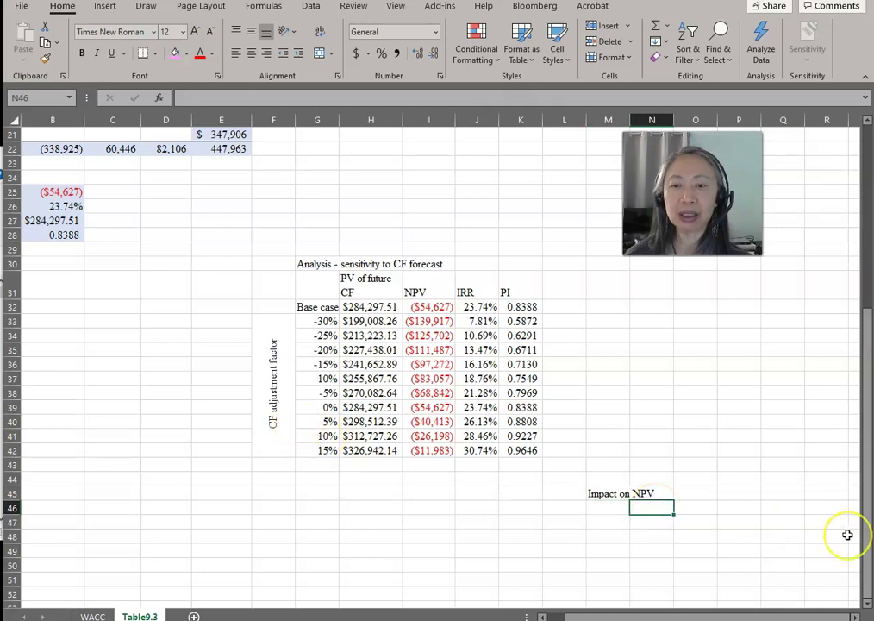
text(Cf)
key(BackSpace)
text(F)
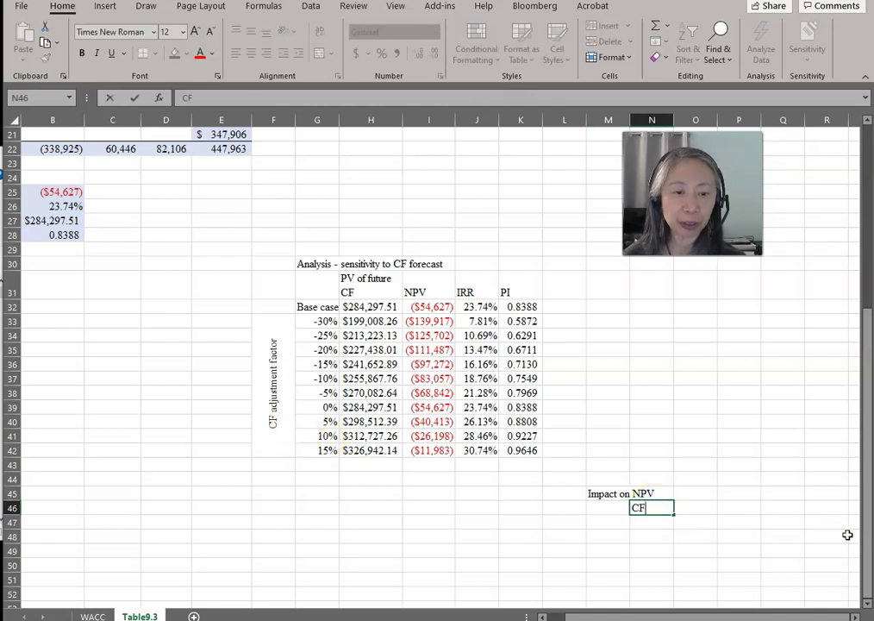
text( Adjustment )
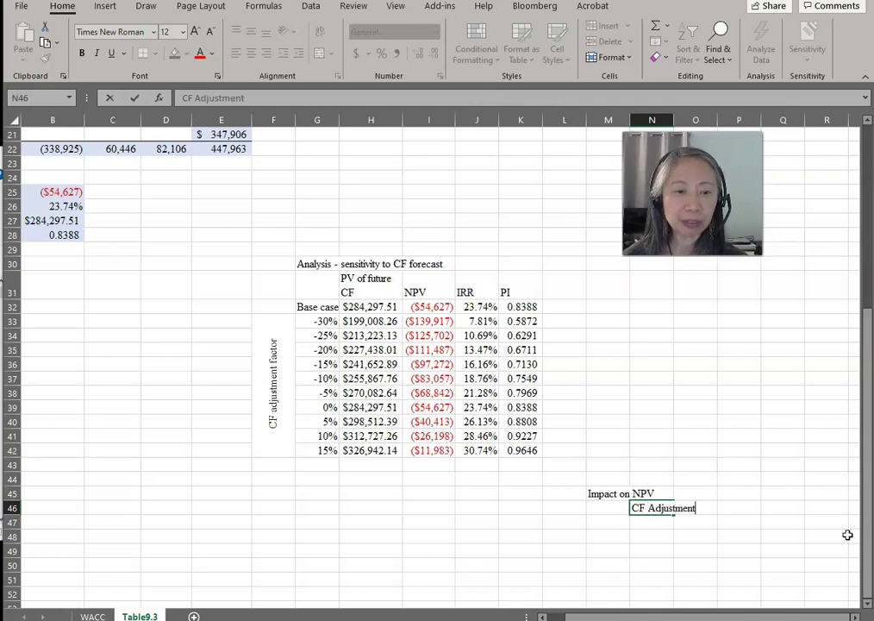
text(factor)
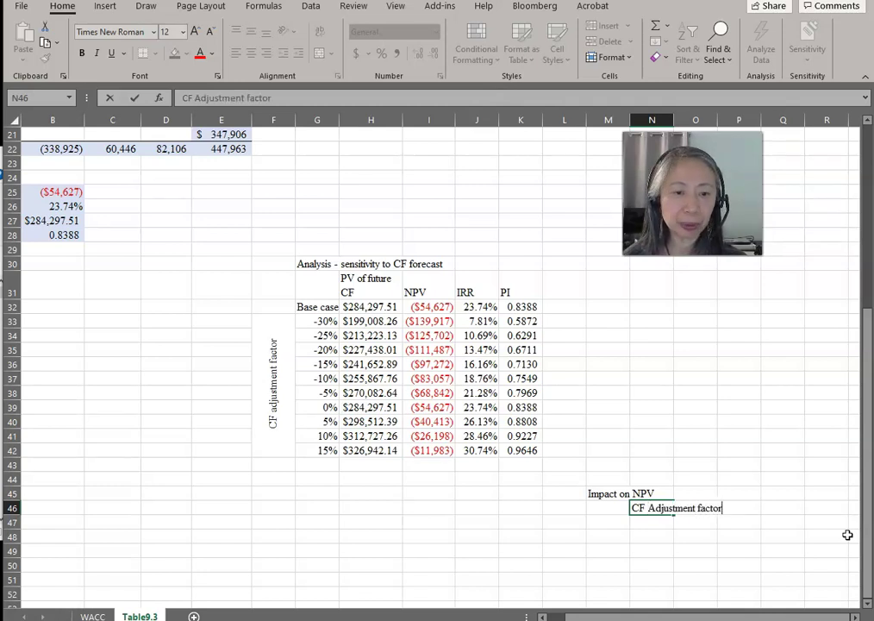
key(Return)
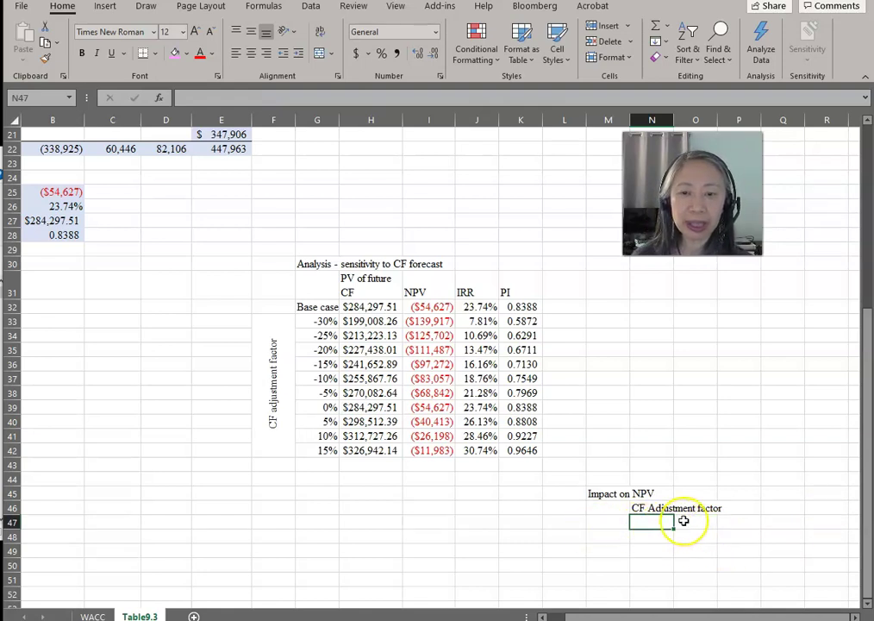
Enter the first two CF adjustment factors, -30% in N47 and -20% in O47.
text(=30%)
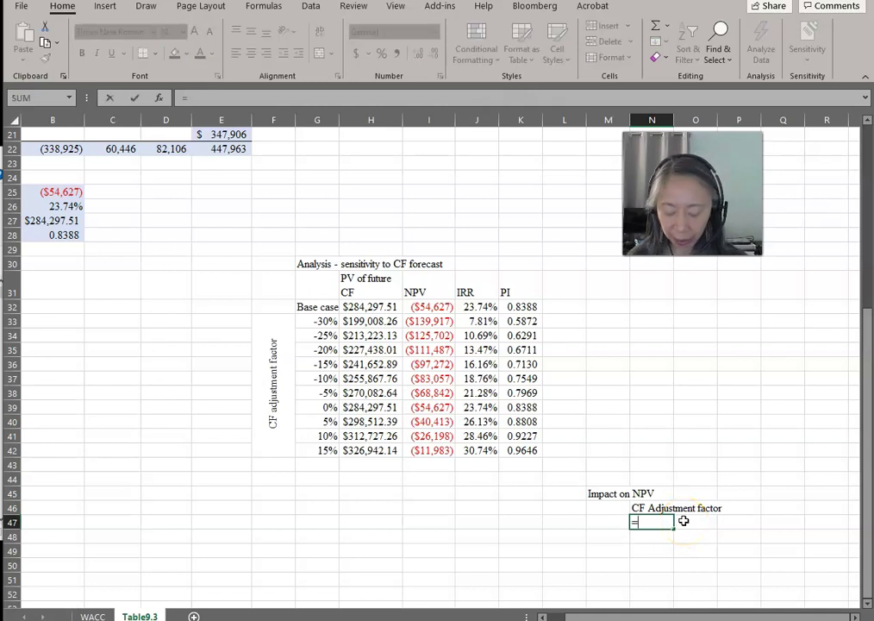
click(683, 521)
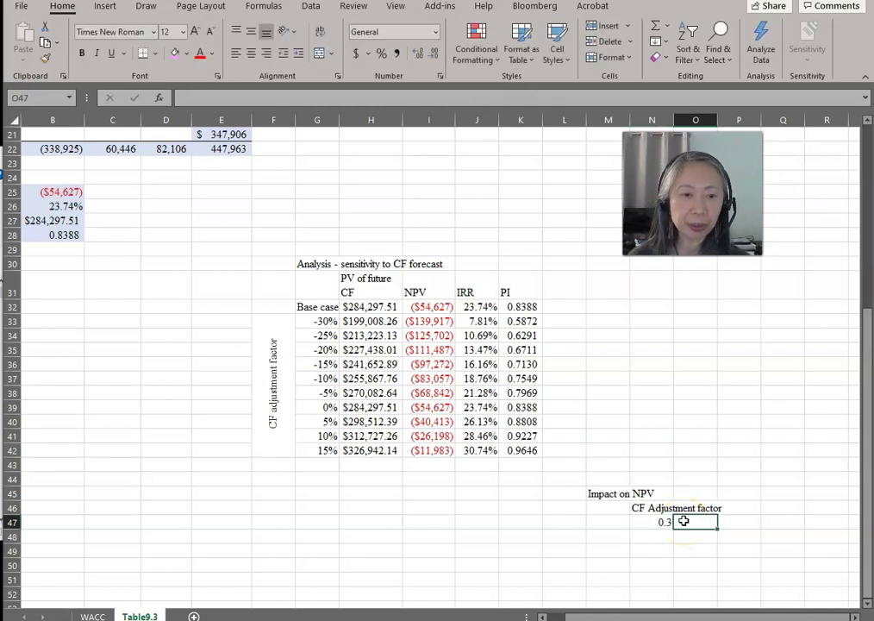
click(652, 518)
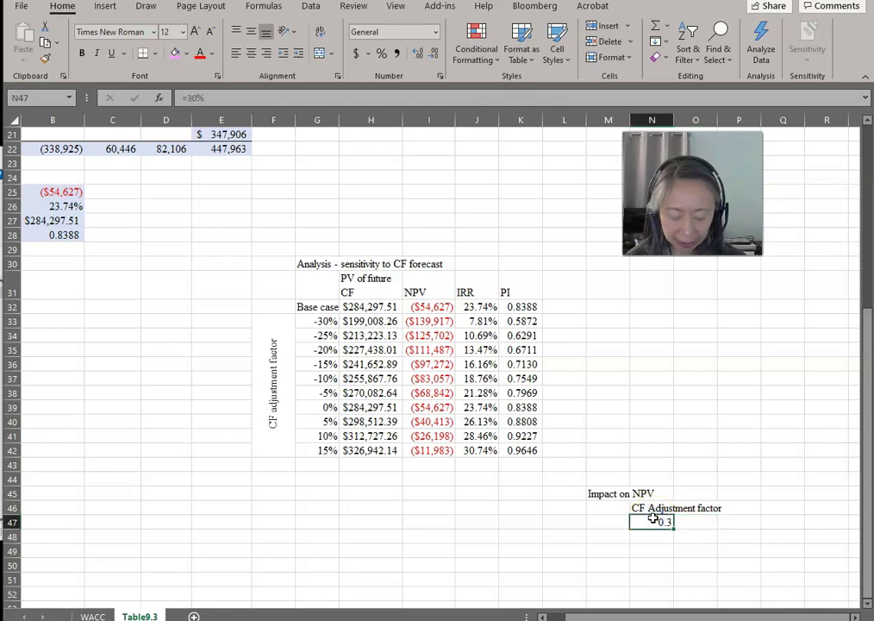
text(-30%)
key(Tab)
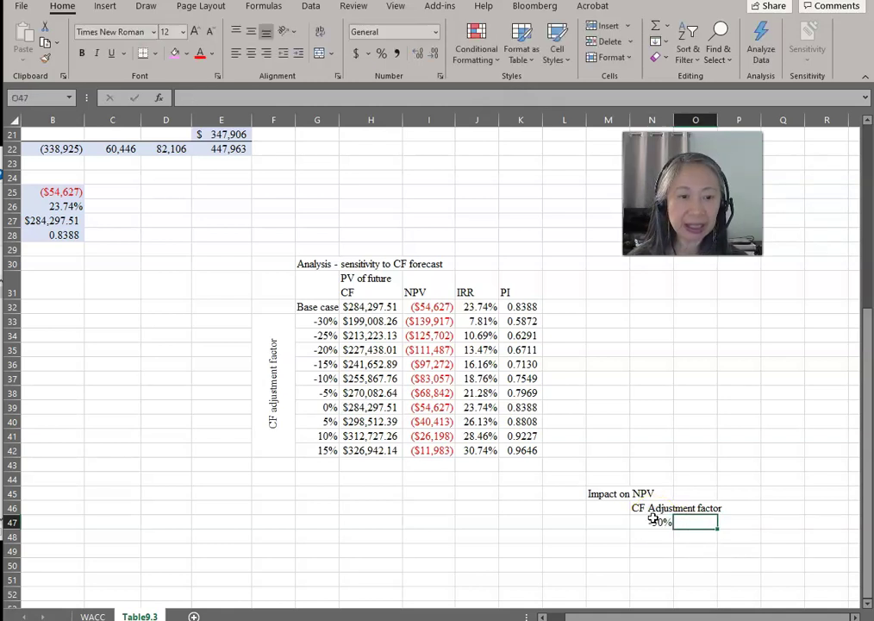
text(-)
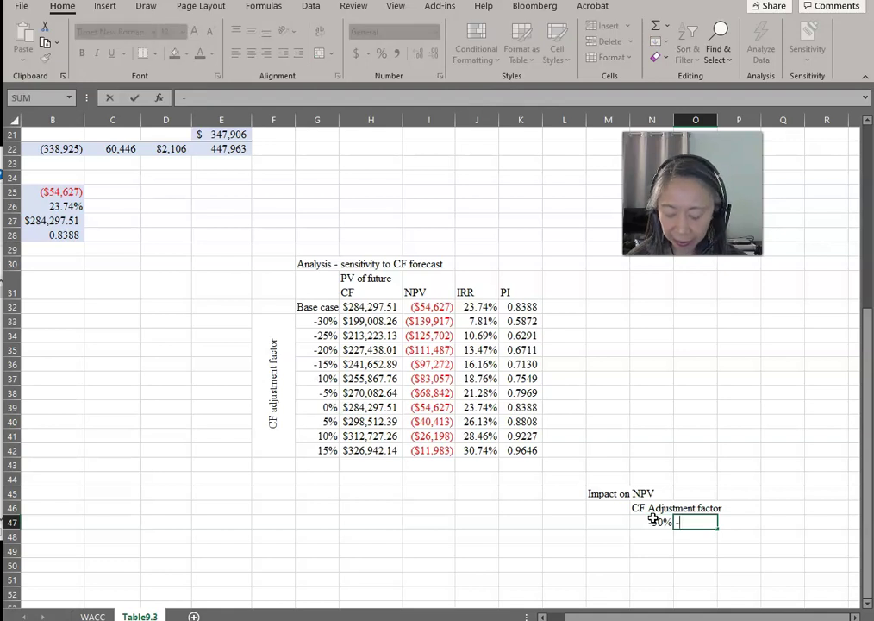
text(20%)
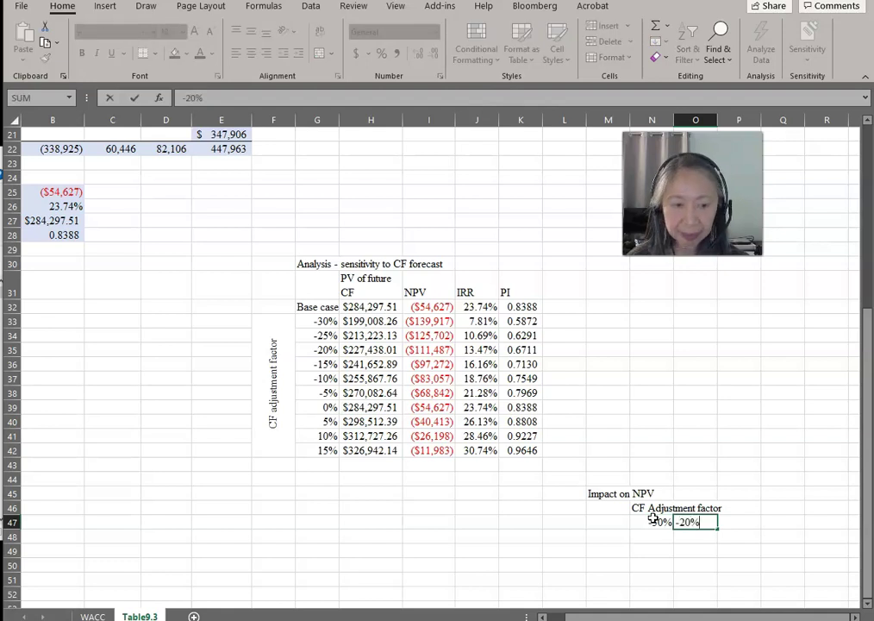
key(Tab)
Enter the formula =O47+0.1 in P47 and copy it across P47:S47 to extend the adjustment factors.
text(=)
key(Left)
text(+)
text(0.1)
key(ctrl+Return)
key(ctrl+c)
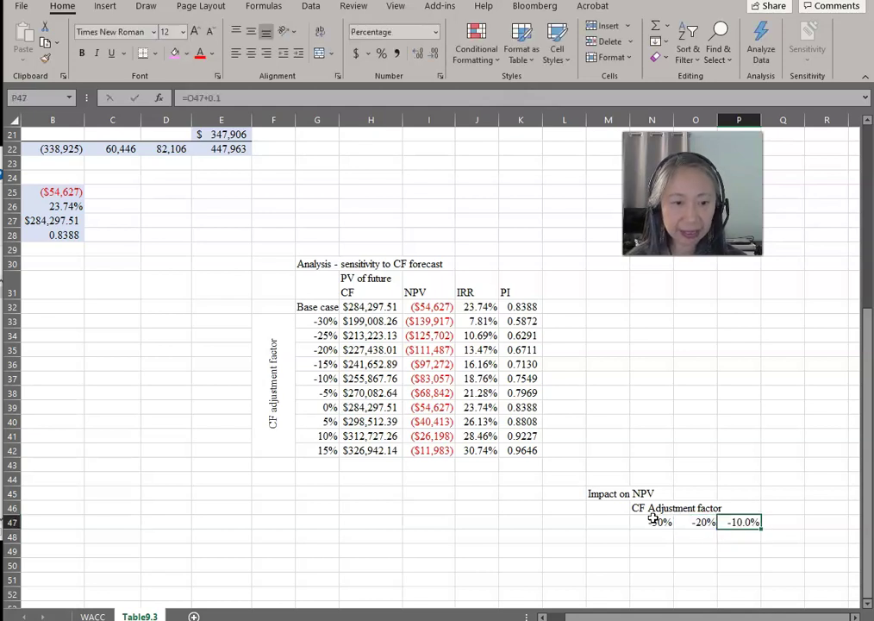
key(shift+Right)
key(shift+Right)
key(shift+Right)
key(ctrl+v)
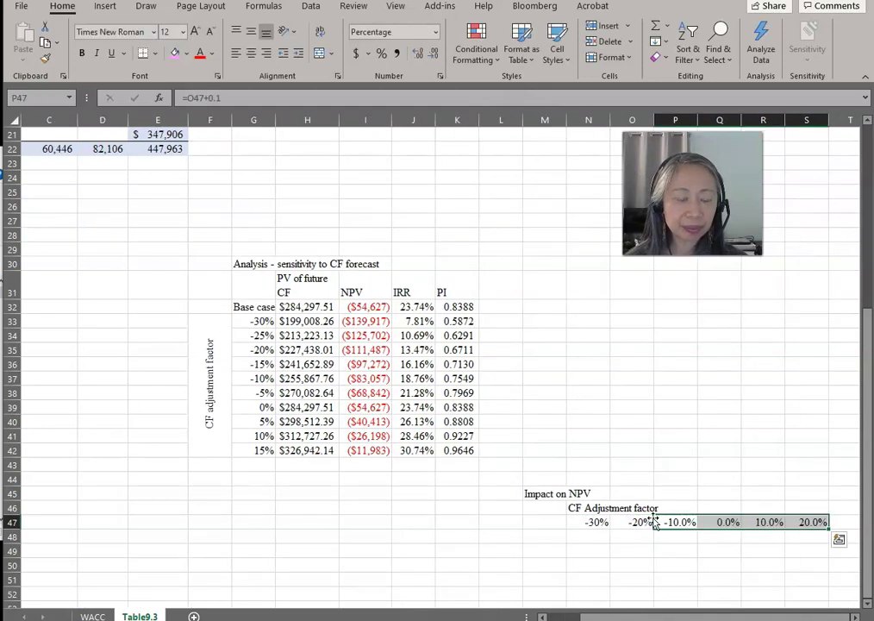
Enter the row label "LT Growth rate" in L48.
key(Left)
key(Left)
key(Left)
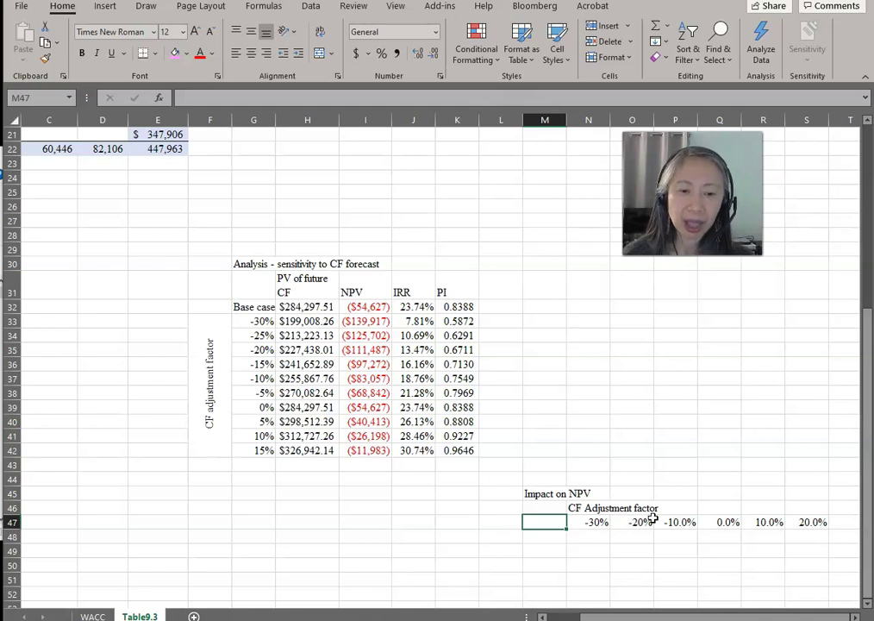
key(Left)
key(Down)
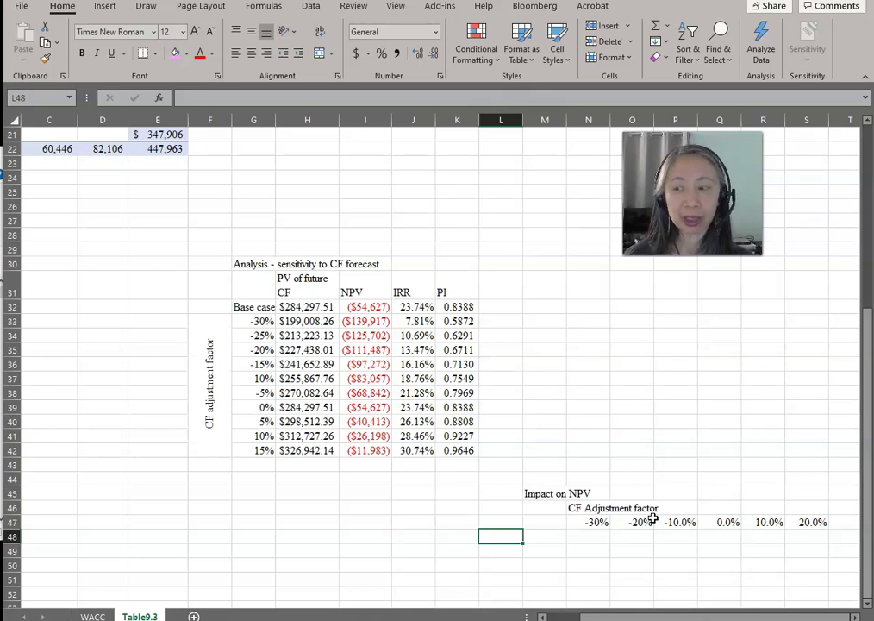
text(L)
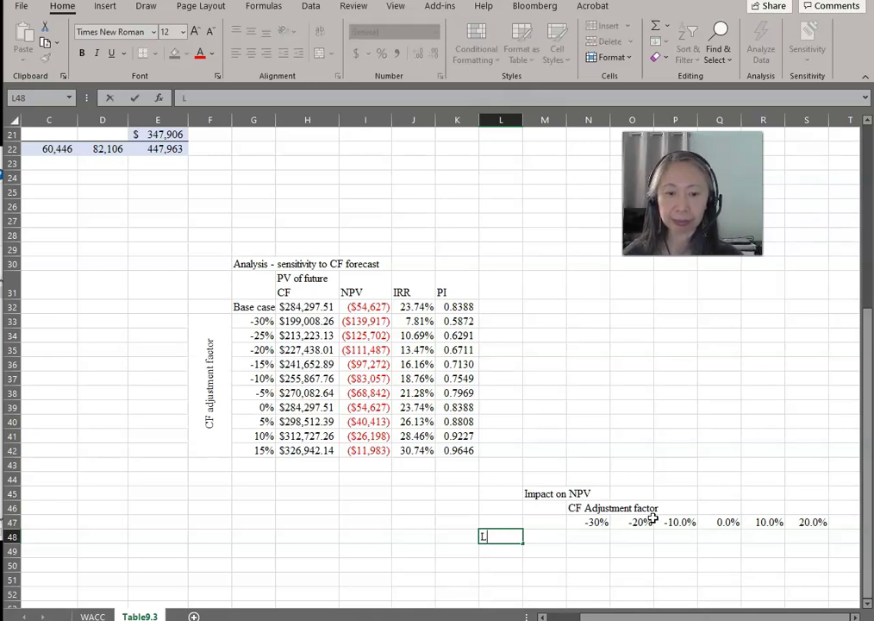
text(T Growth rate)
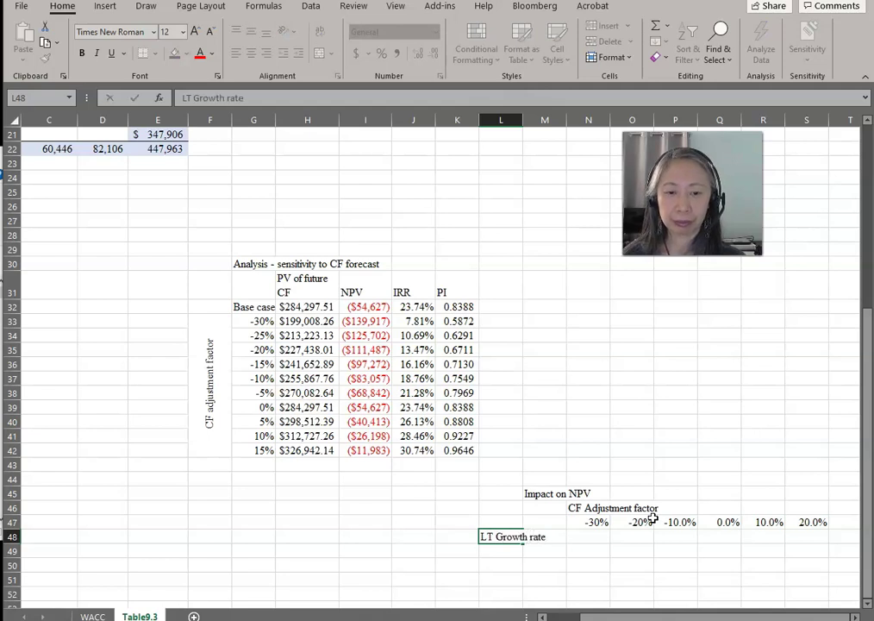
key(Return)
key(Up)
List long-term growth rates of 0%, 1%, 2%, 3%, 4% and 5% down M48:M53.
key(Right)
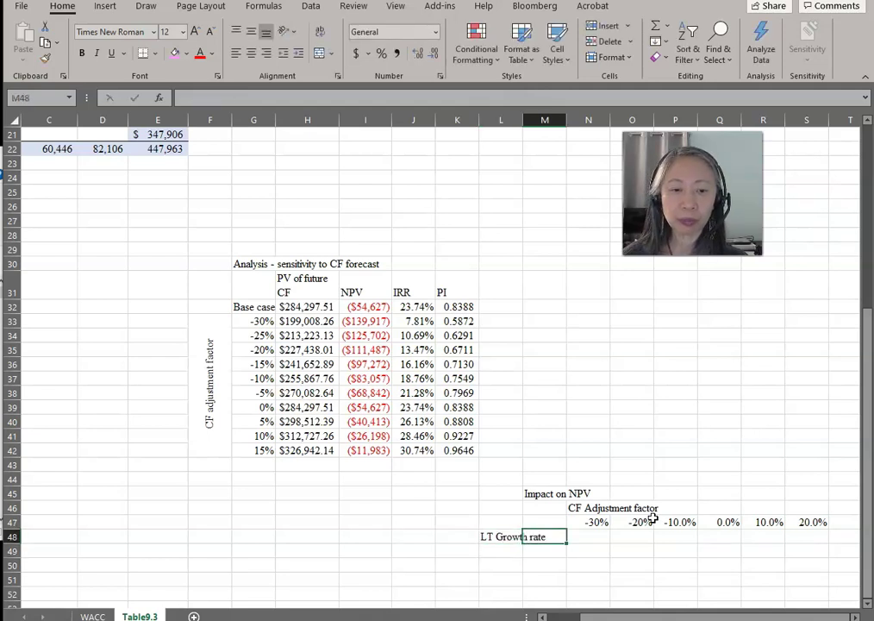
drag(595, 616, 549, 615)
scroll(361, 515, up, 7)
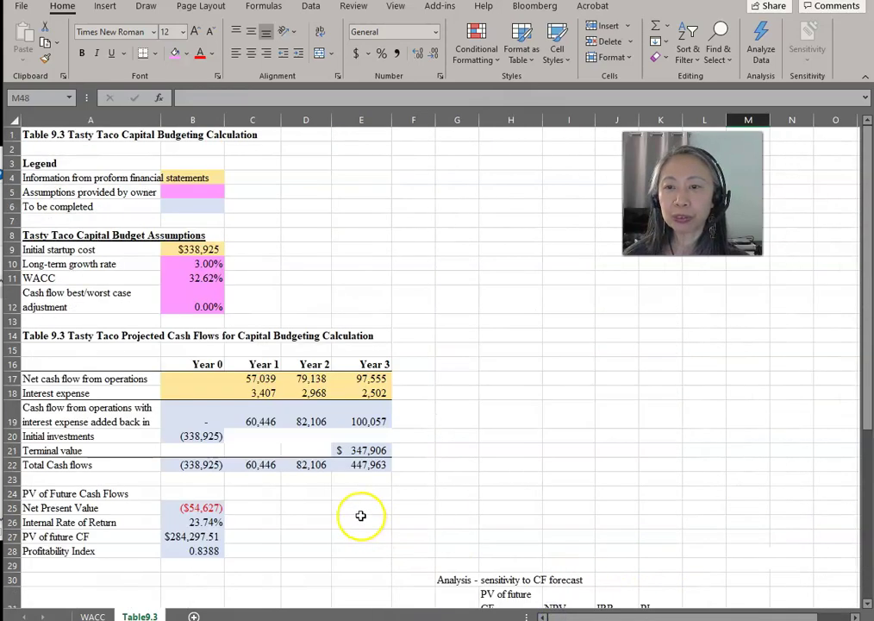
scroll(423, 322, down, 7)
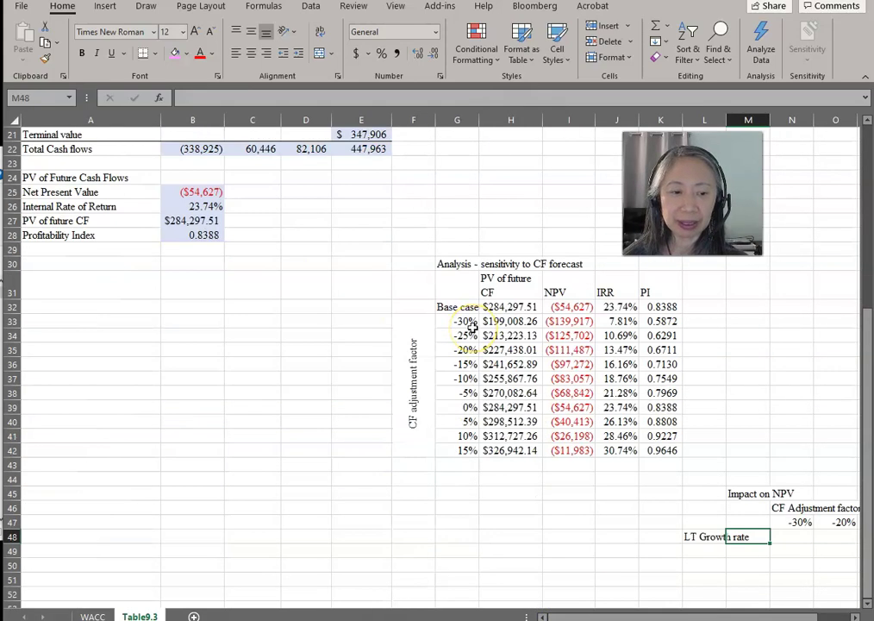
scroll(517, 323, up, 2)
scroll(604, 362, down, 5)
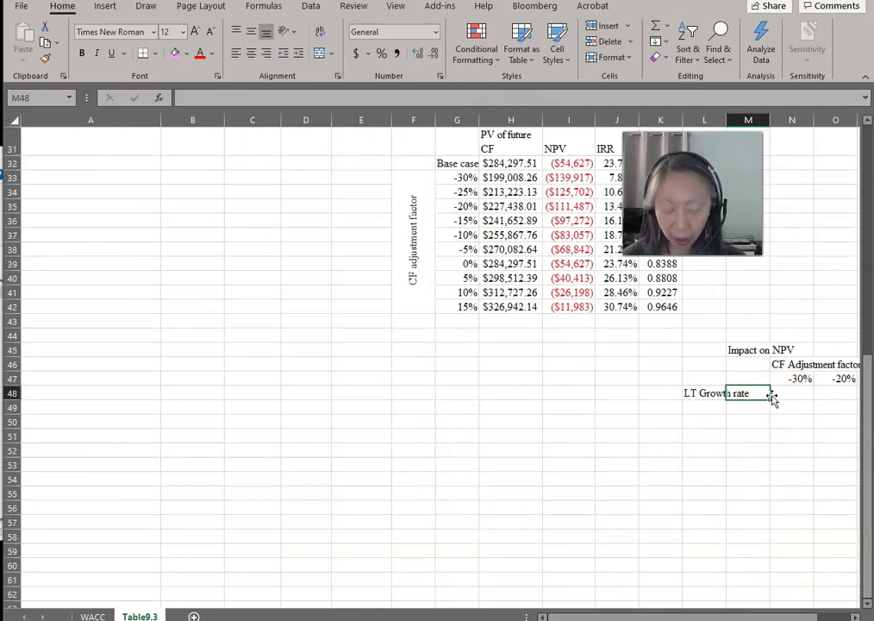
text(0%)
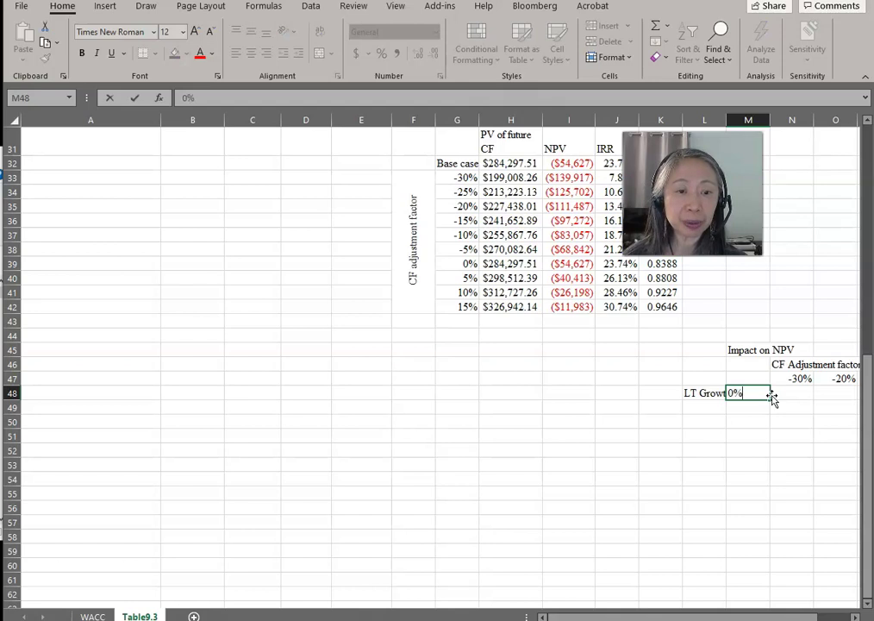
key(Return)
text(1%)
key(Return)
text(2%)
key(Return)
text(3)
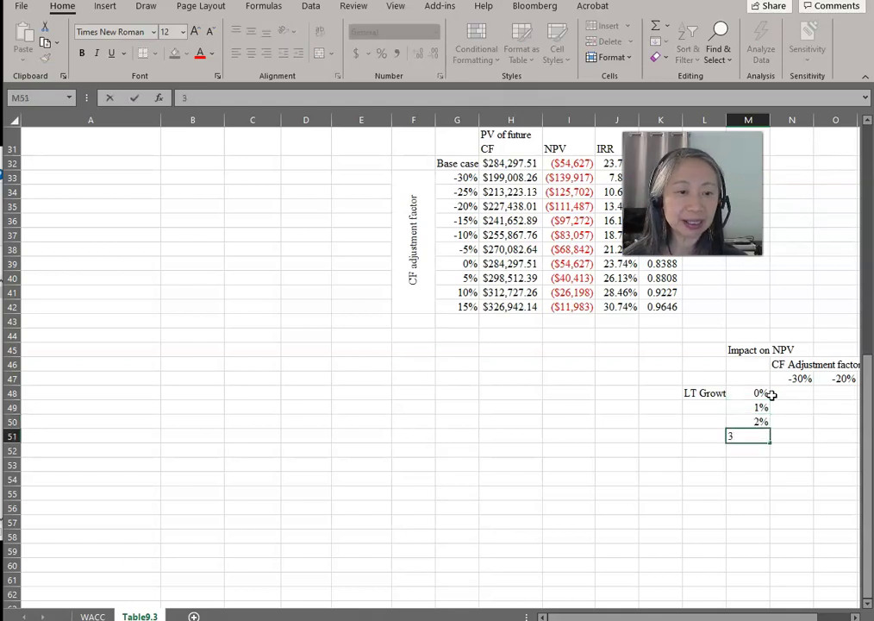
text(%)
key(Up)
key(Down)
key(Down)
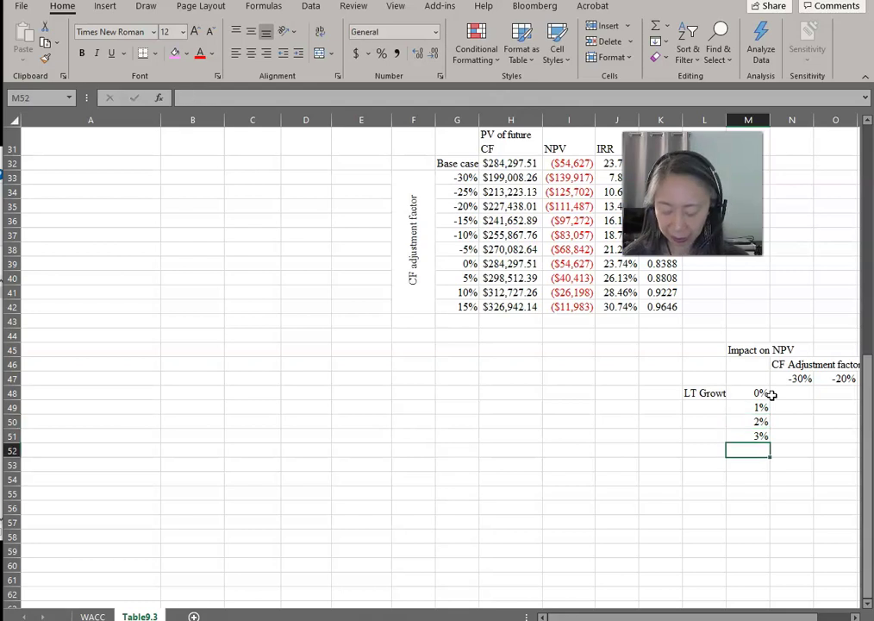
text(4%)
key(Return)
text(5)
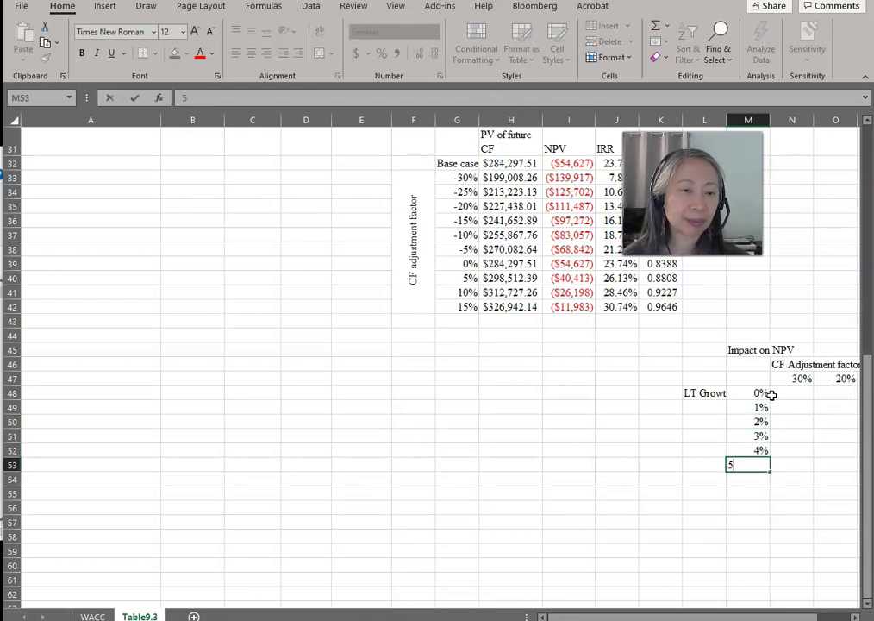
text(%)
key(Return)
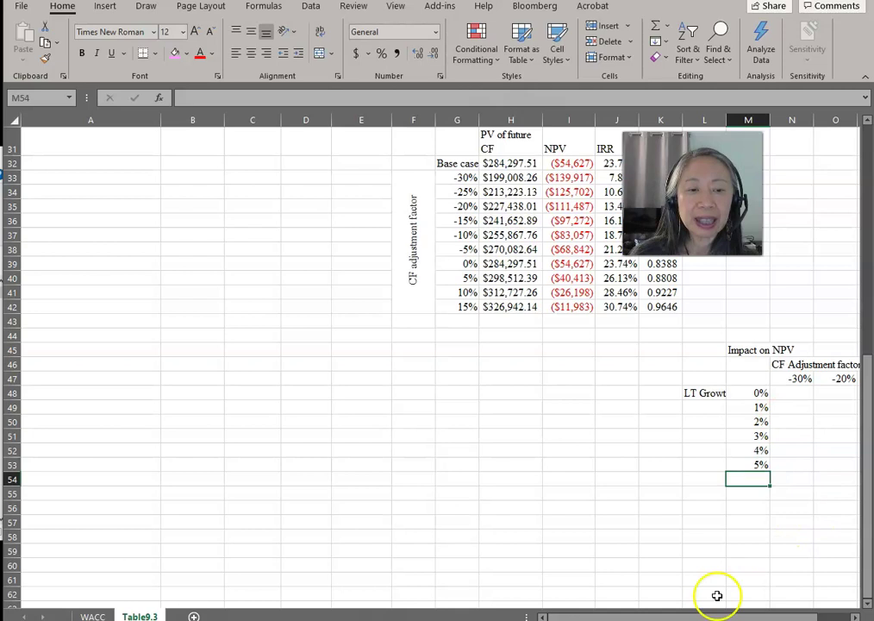
Link the table's corner cell M47 to the Net Present Value with the formula =B25.
drag(593, 614, 638, 616)
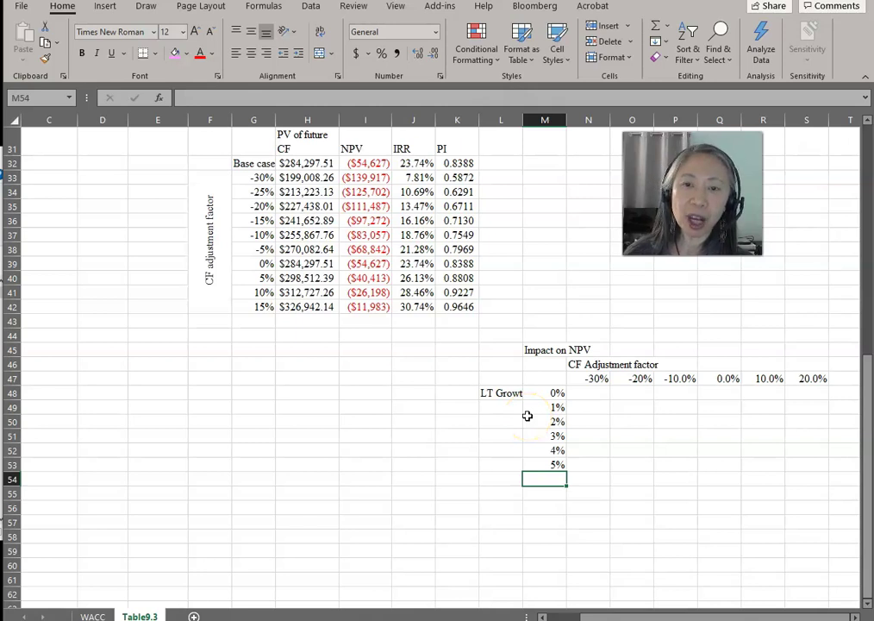
click(553, 378)
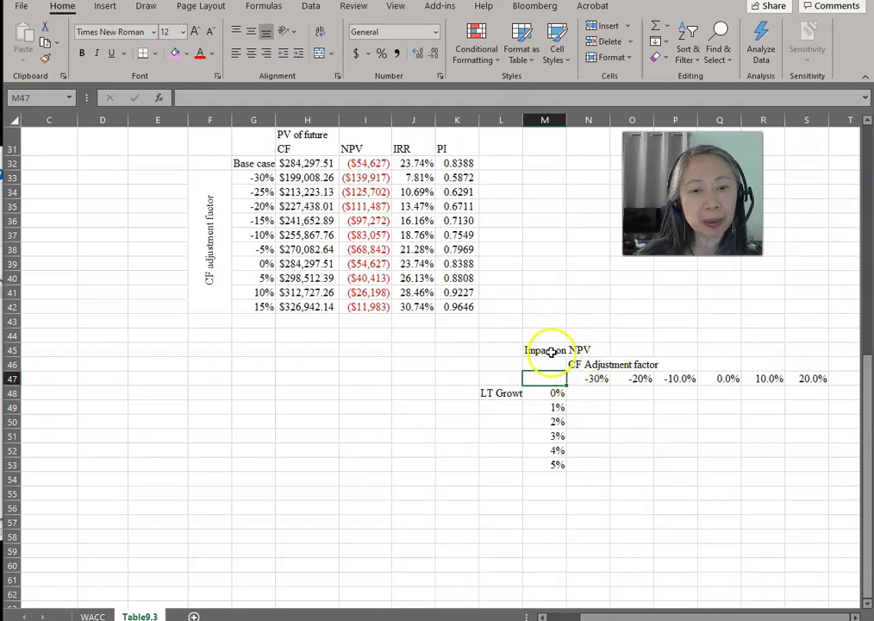
text(=)
drag(607, 603, 545, 612)
scroll(399, 549, up, 5)
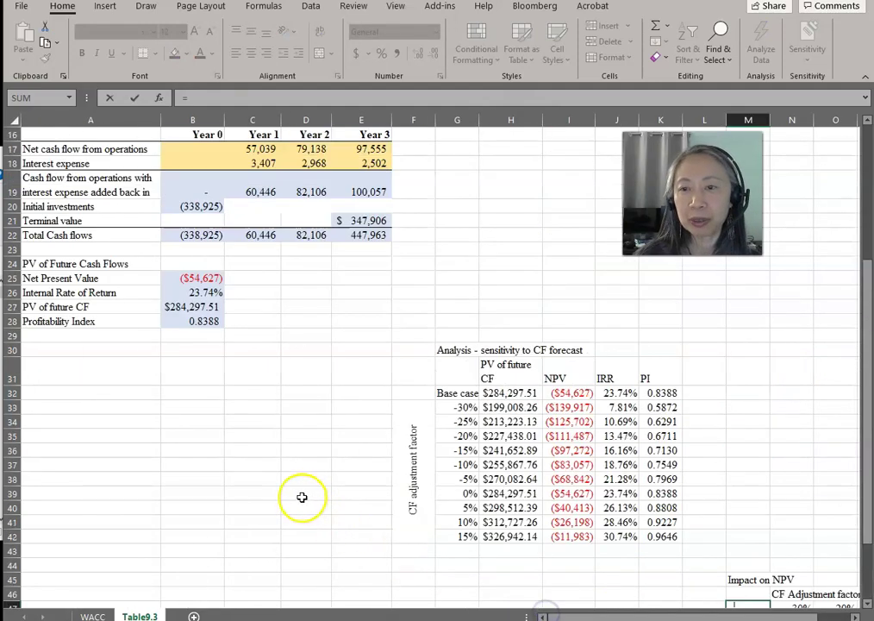
click(205, 278)
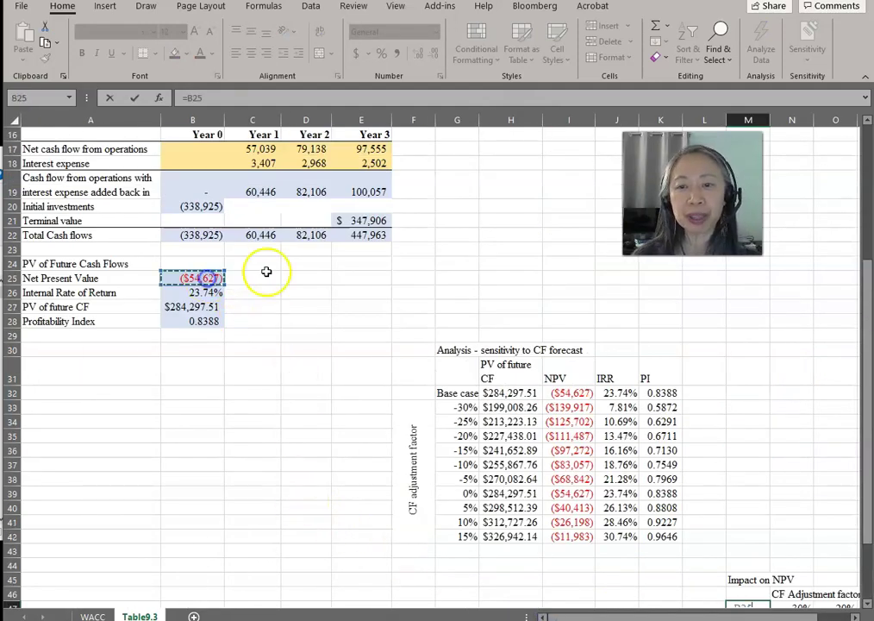
key(Return)
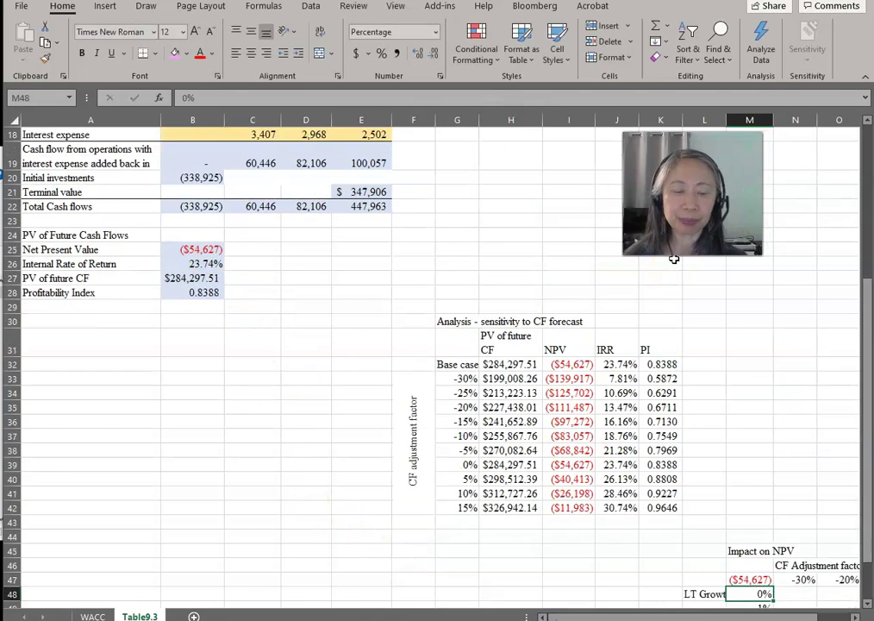
Start a what-if data table on M47:S53 with the cash flow best/worst case adjustment in B12 as the row input cell.
scroll(692, 278, down, 3)
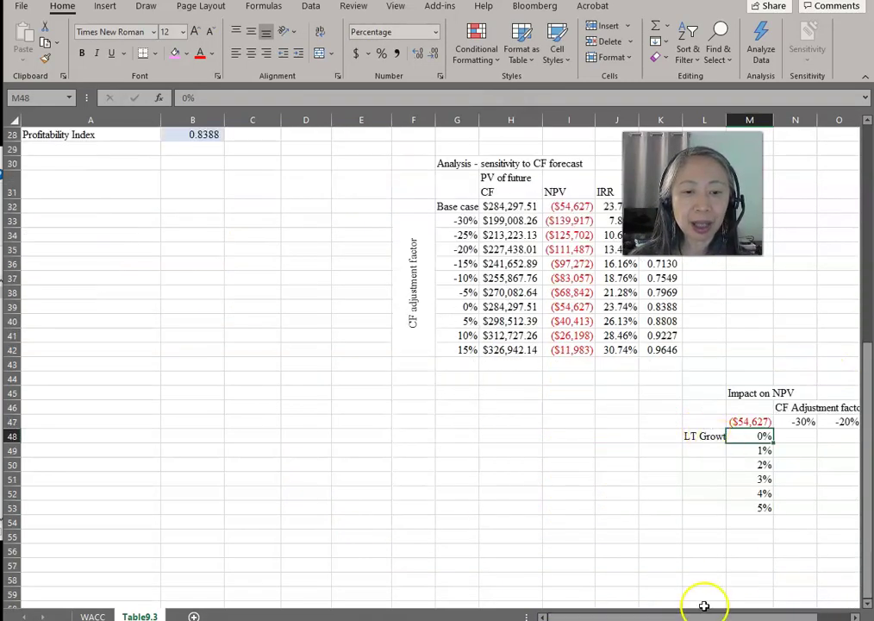
drag(703, 615, 771, 615)
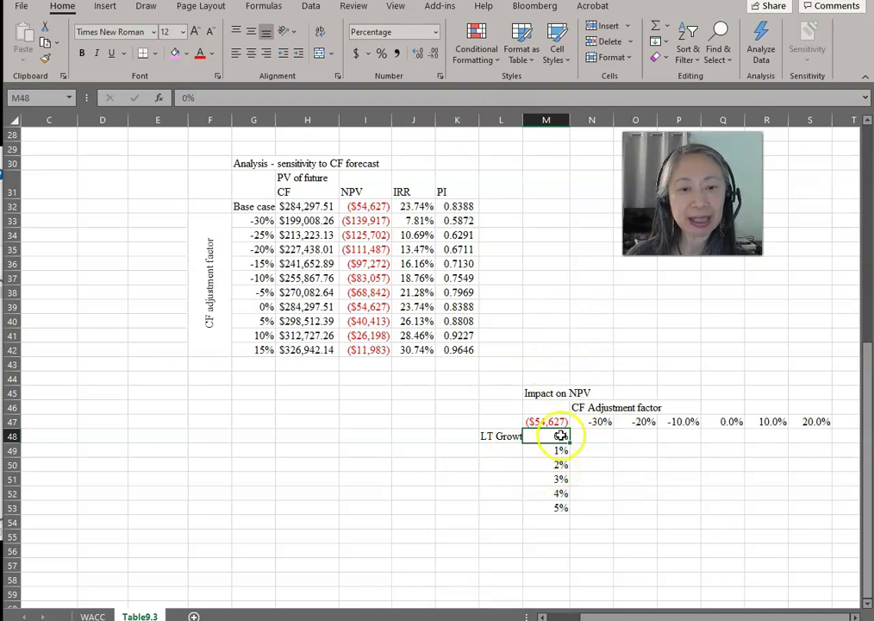
drag(558, 419, 796, 508)
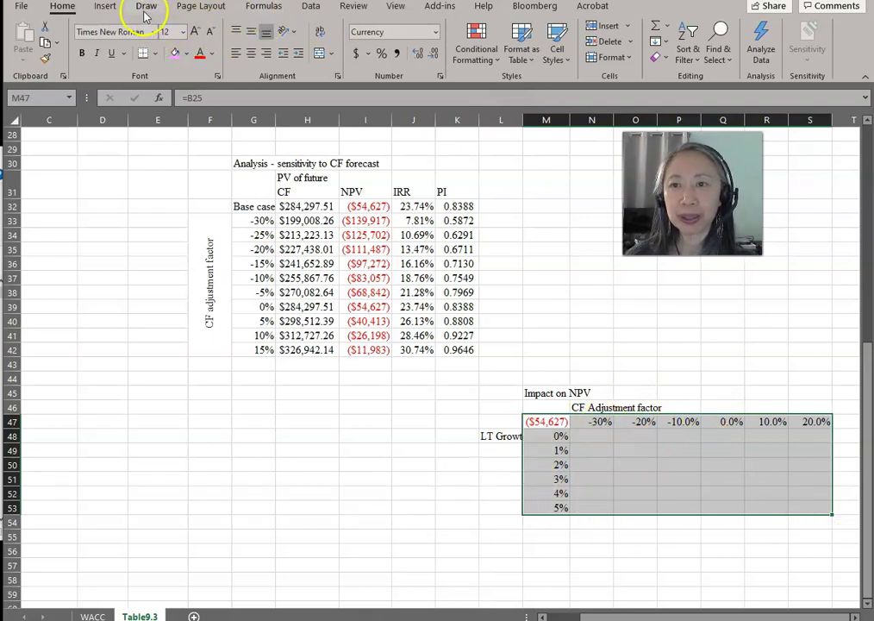
click(317, 10)
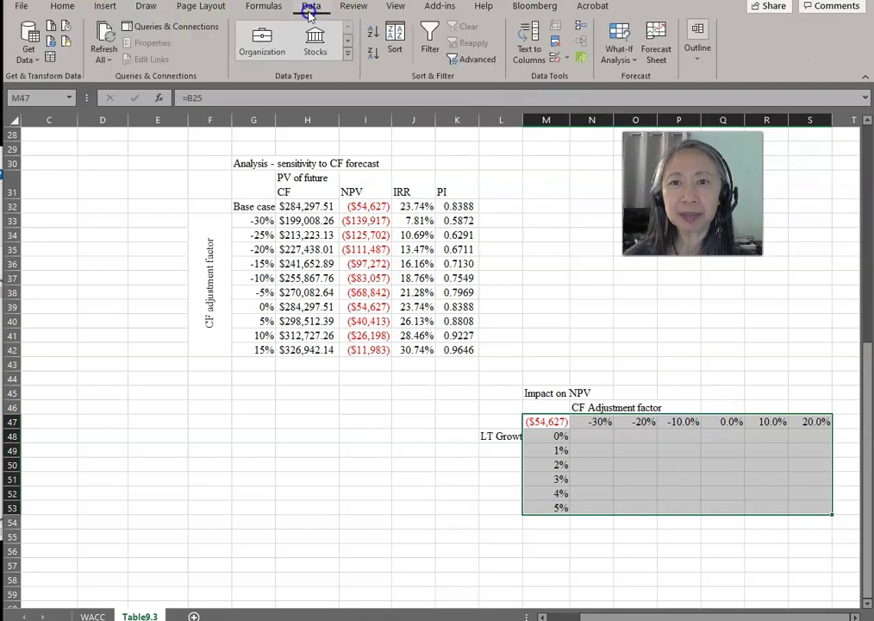
click(622, 42)
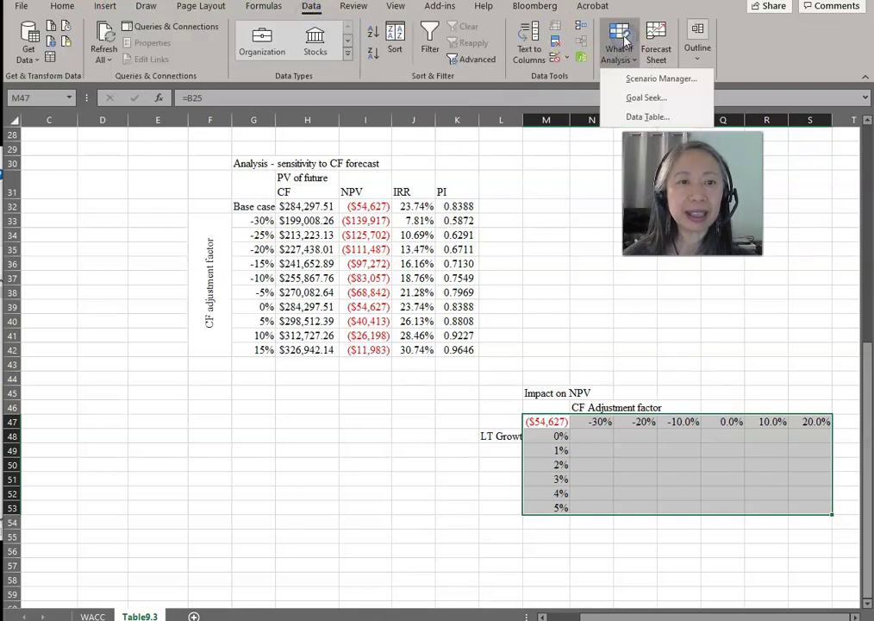
click(655, 116)
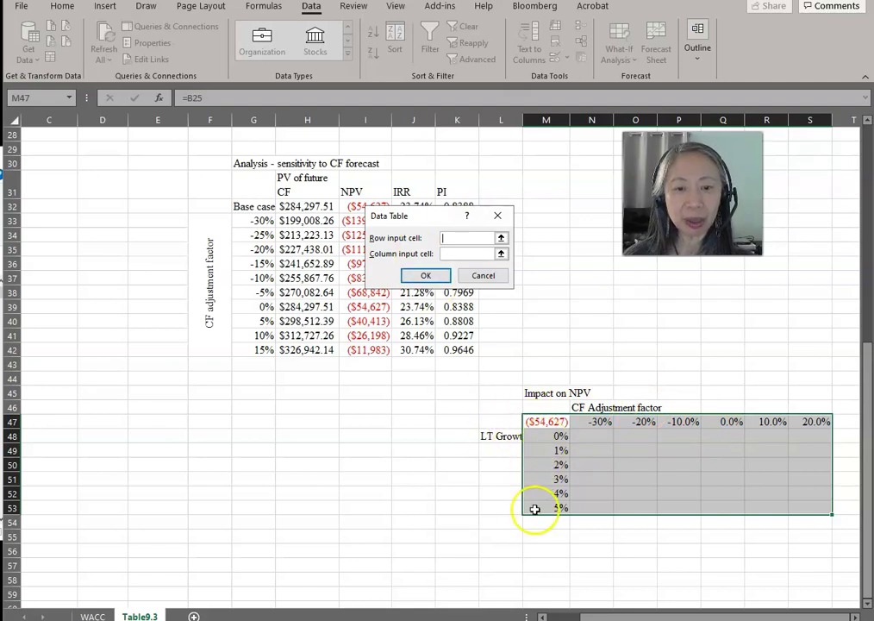
scroll(259, 457, up, 7)
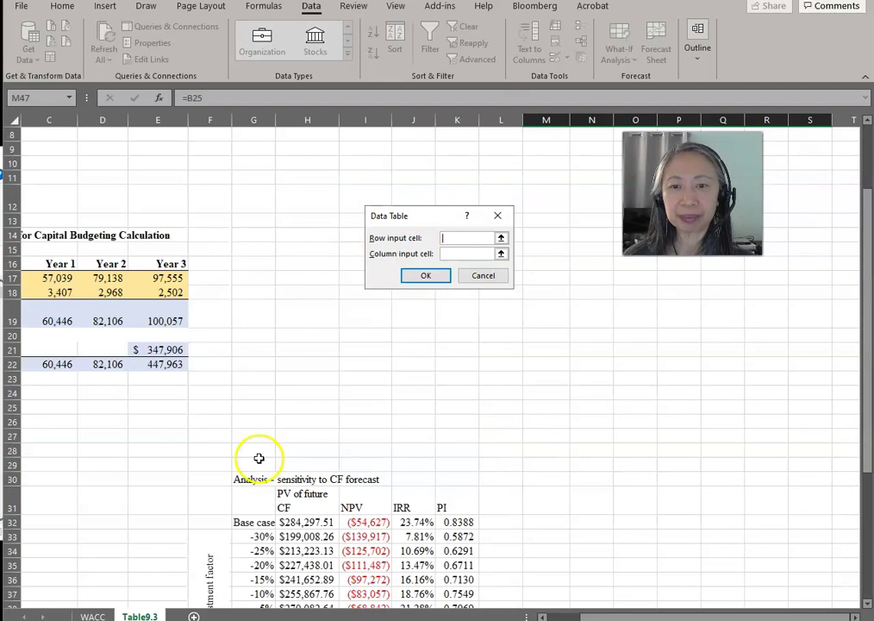
drag(587, 615, 561, 615)
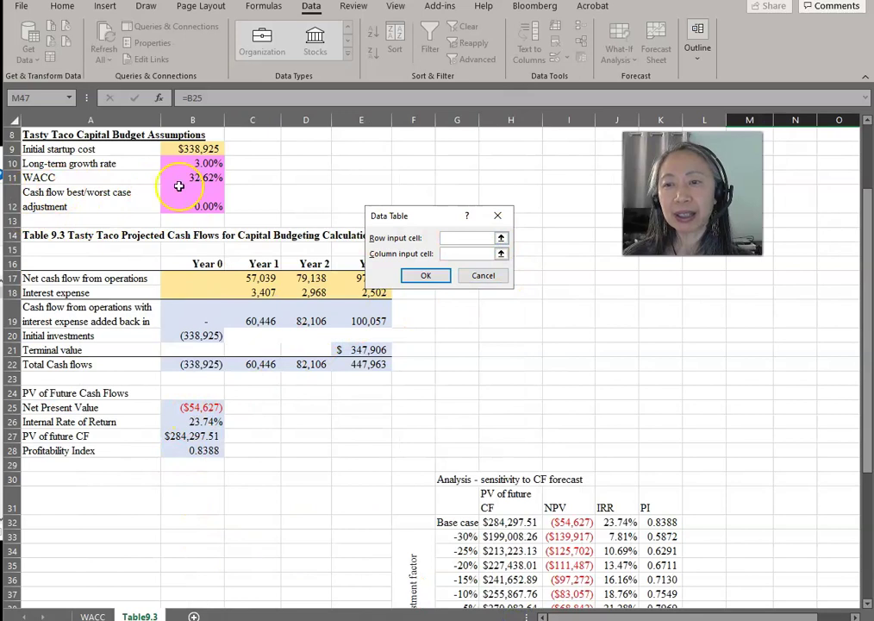
click(210, 204)
Set the long-term growth rate in B10 as the column input cell and generate the two-variable data table.
click(449, 255)
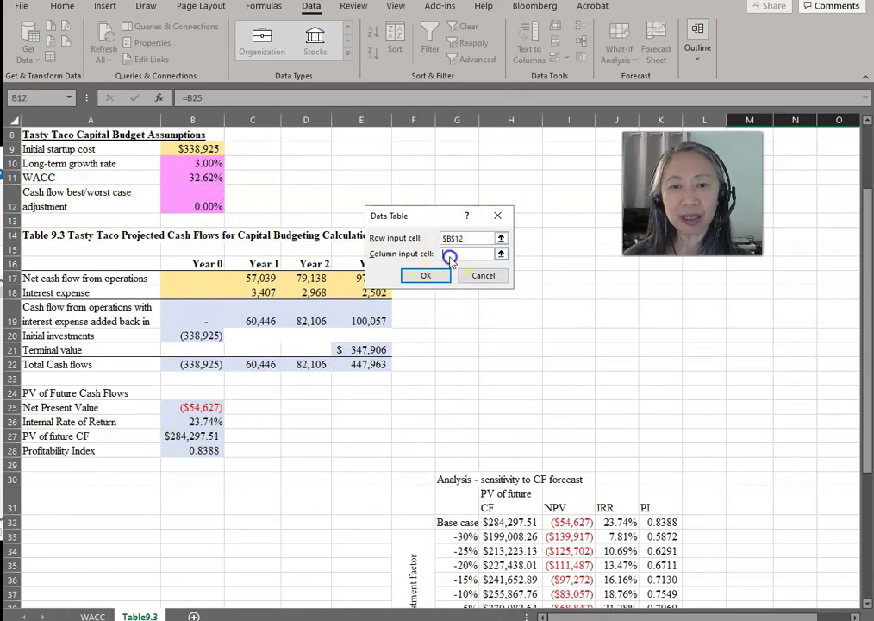
click(185, 164)
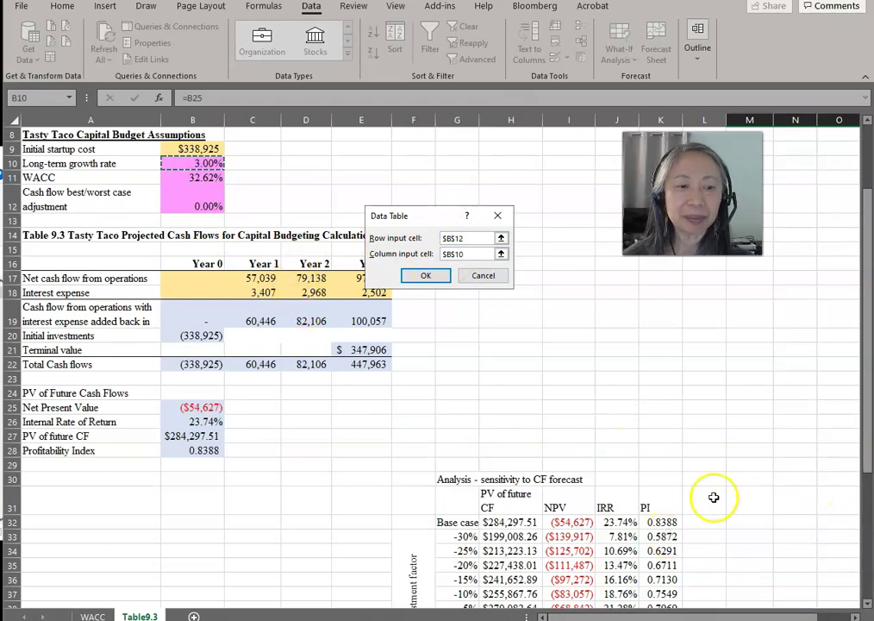
scroll(568, 477, up, 3)
scroll(569, 477, down, 8)
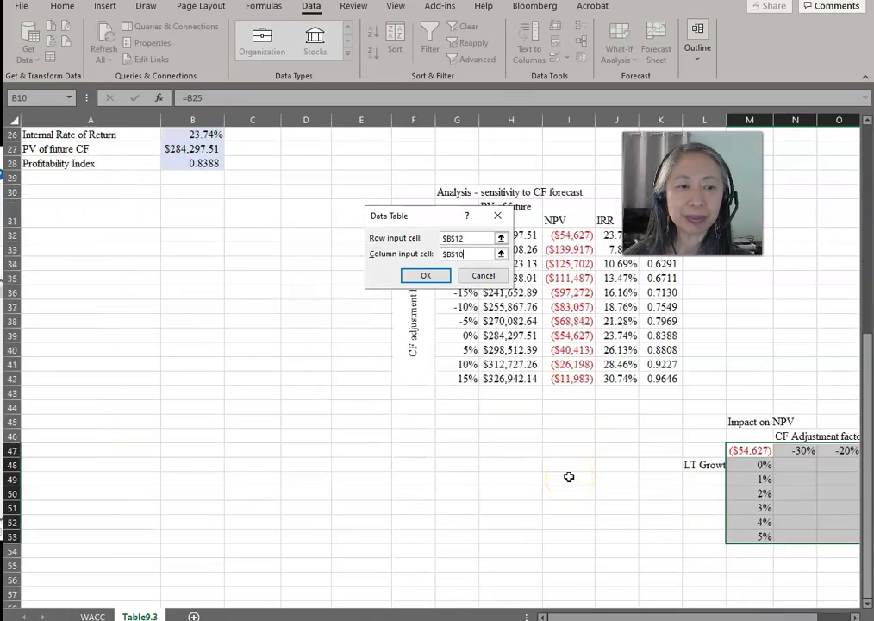
drag(774, 613, 780, 614)
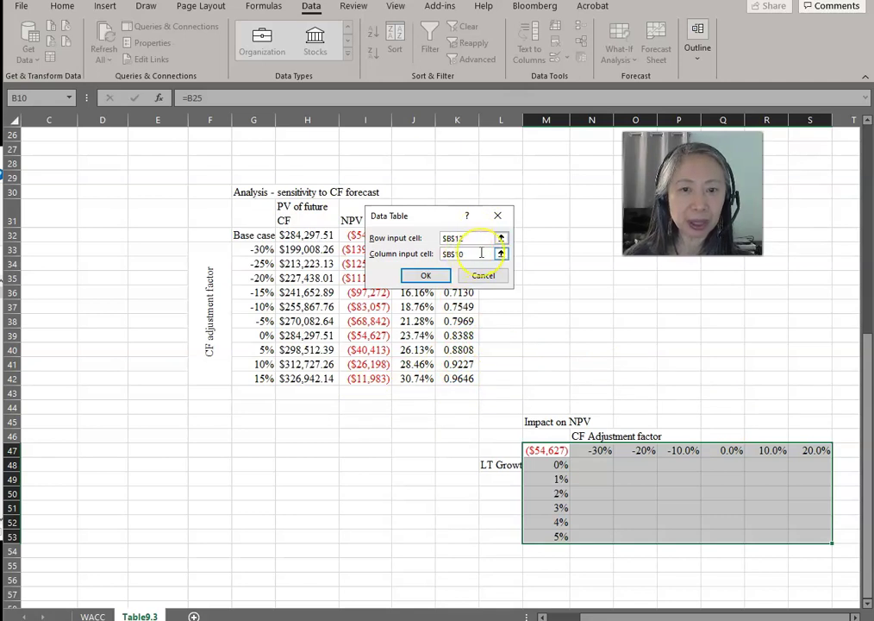
click(428, 276)
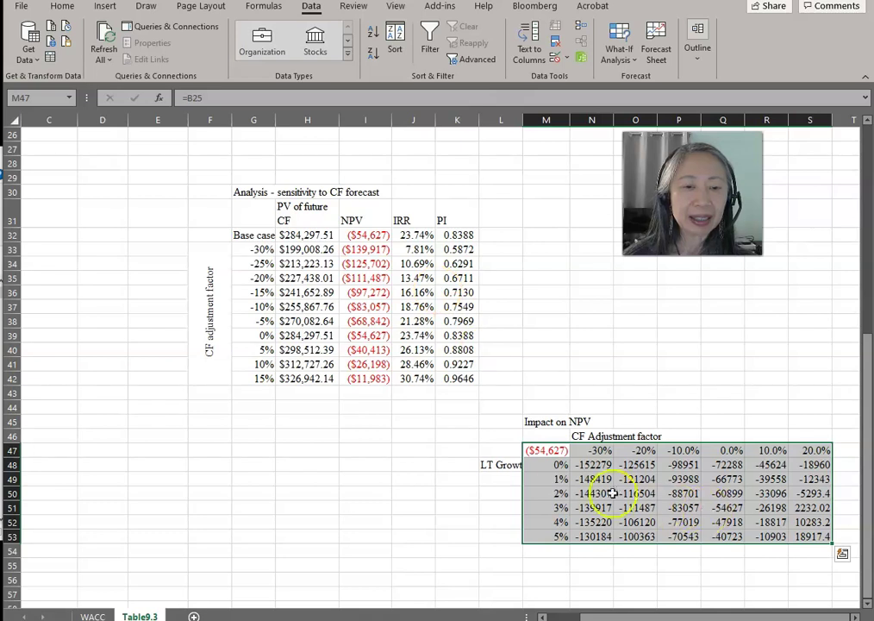
Format the NPV results in N48:S53 with comma style and no decimal places.
drag(591, 465, 789, 536)
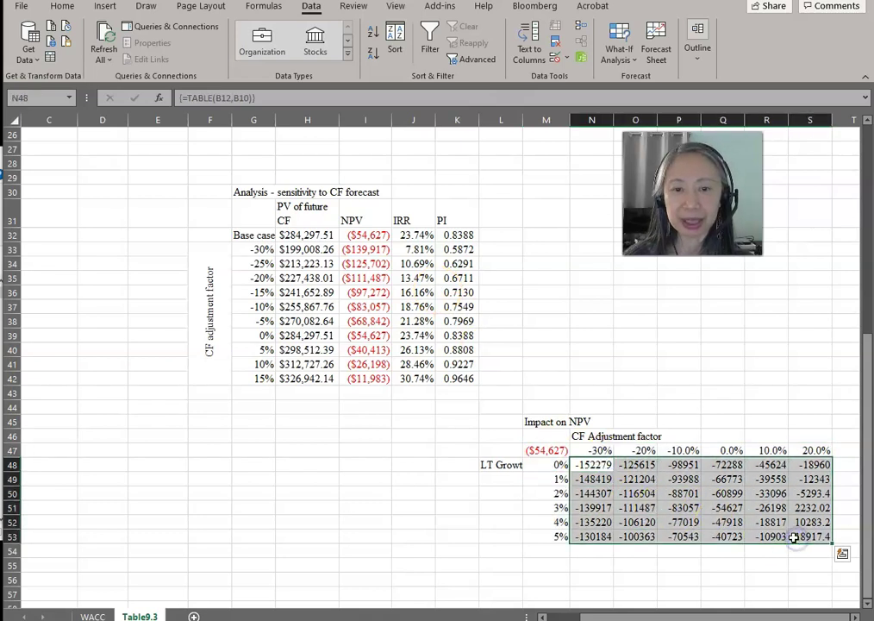
click(61, 7)
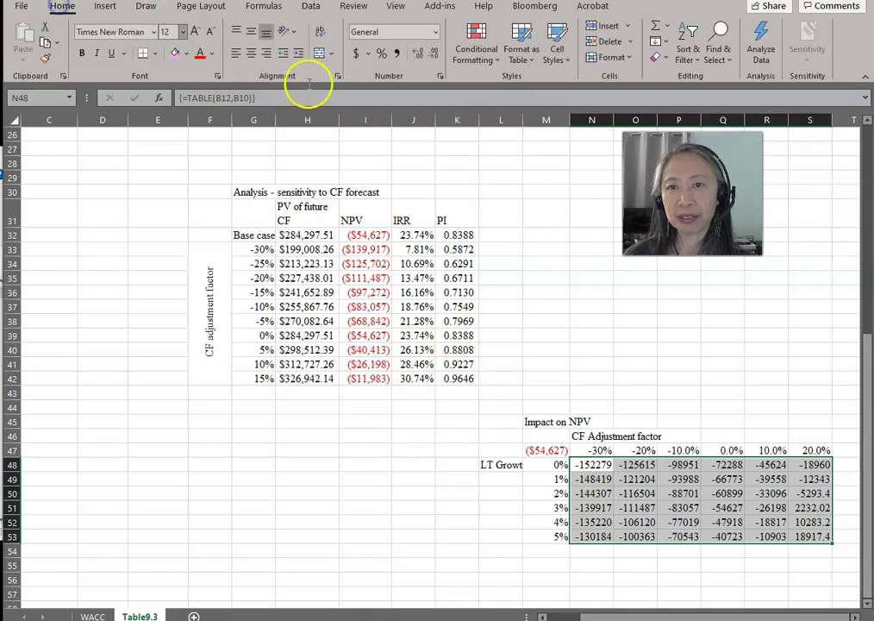
click(396, 52)
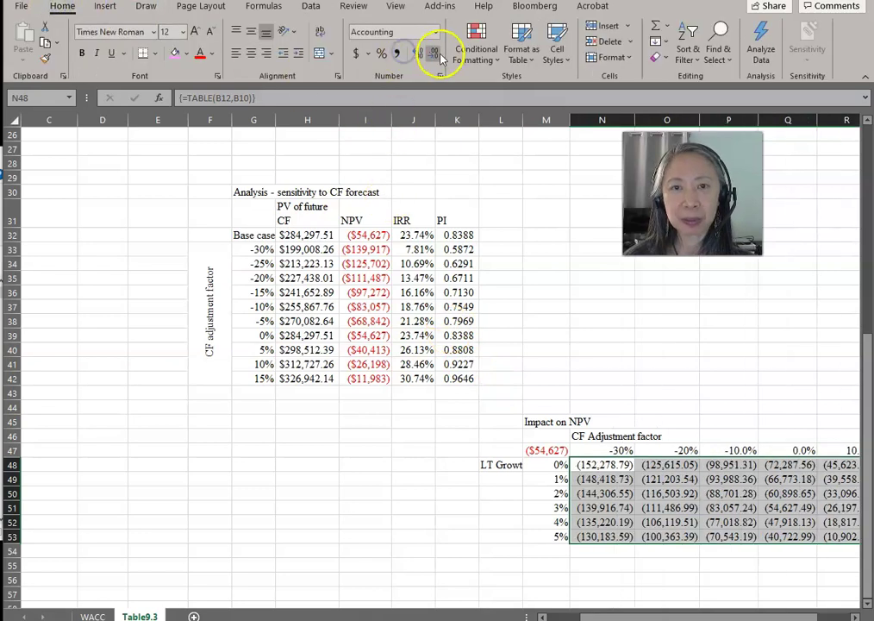
click(434, 54)
click(434, 54)
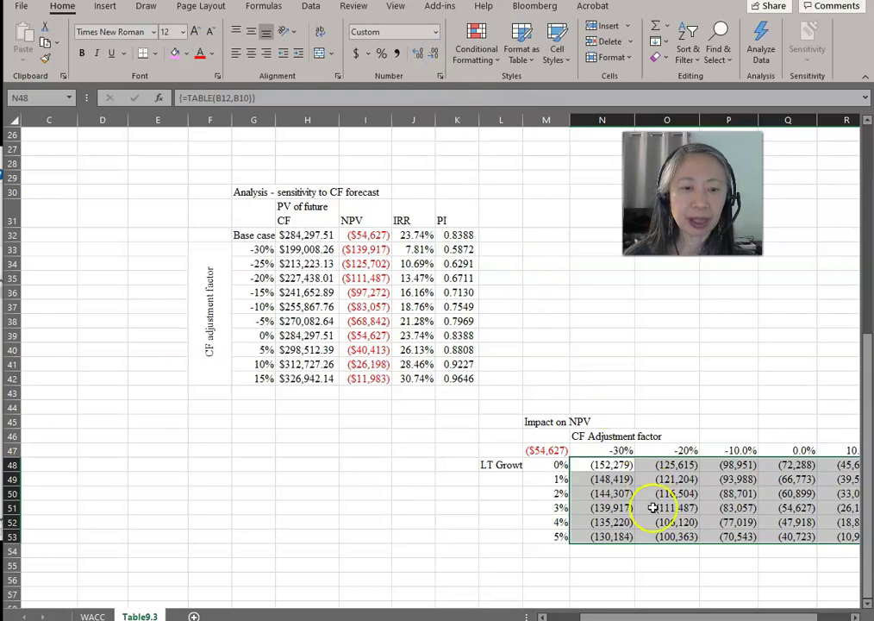
Examine the NPV results across the data table, including the base case at 3% growth and 0% adjustment in Q51.
click(677, 524)
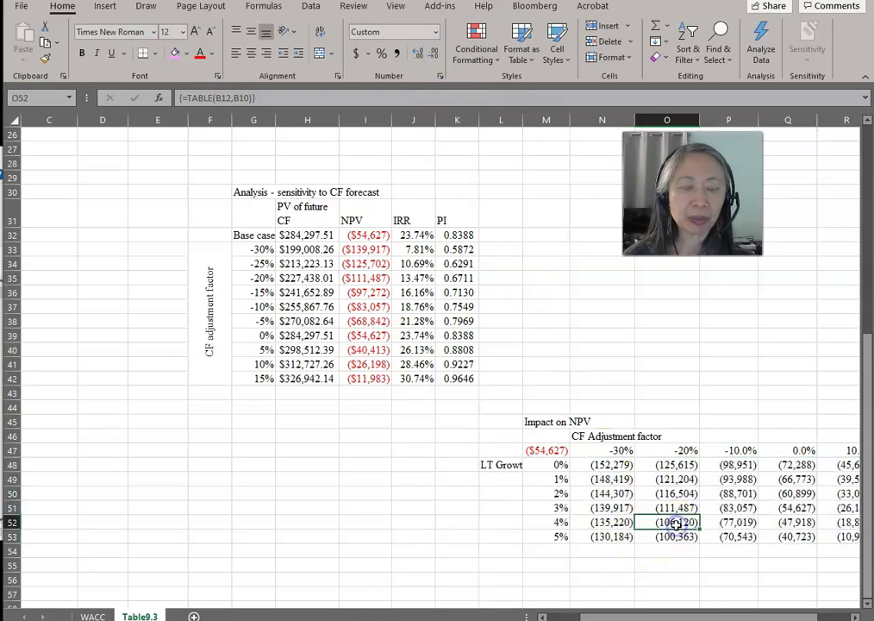
key(Right)
key(Right)
key(Right)
key(Right)
key(Right)
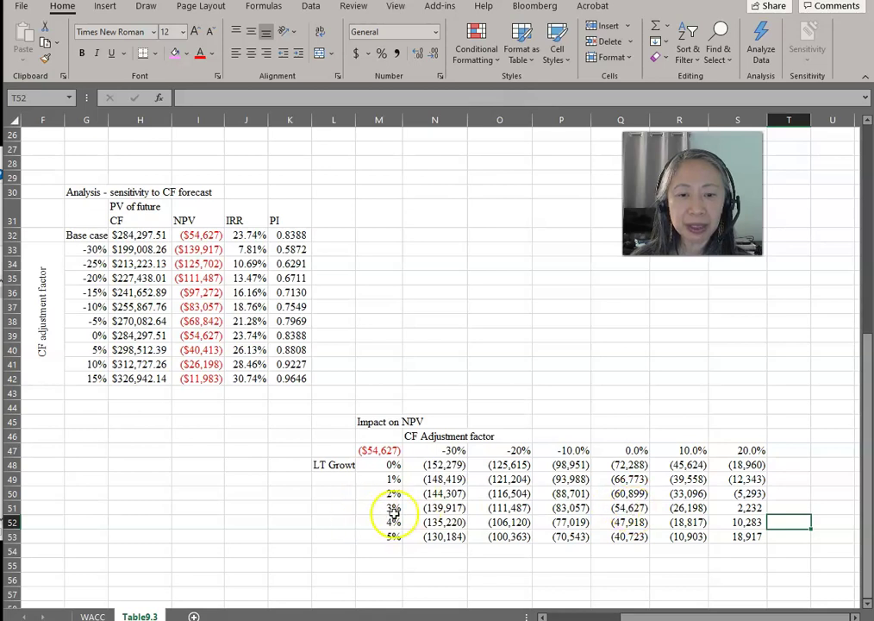
click(628, 508)
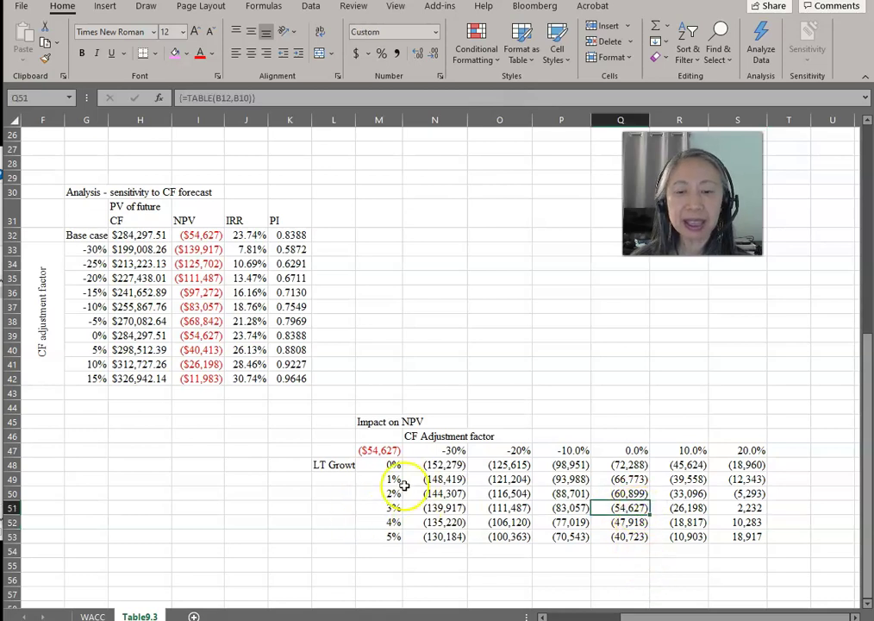